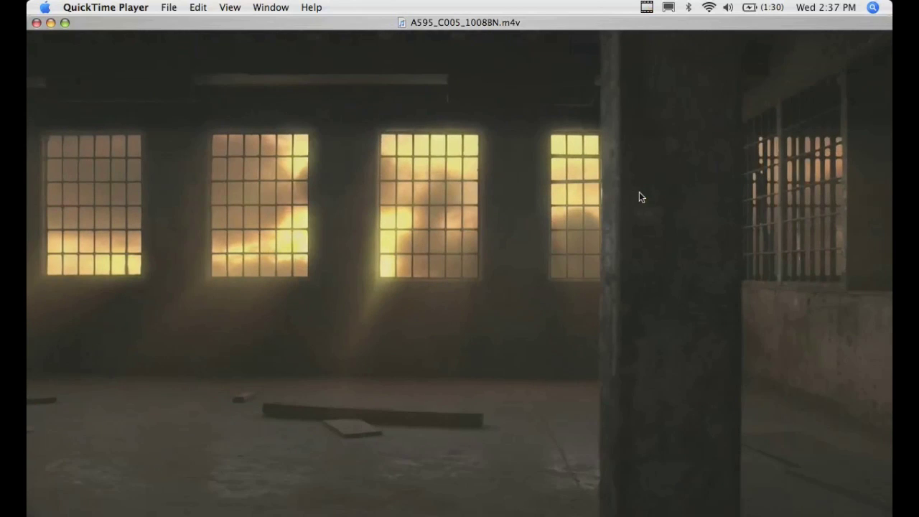
Step: Switch to After Effects and create a new composition from the A595_C005_1008BN TIFF sequence
key(super+Tab)
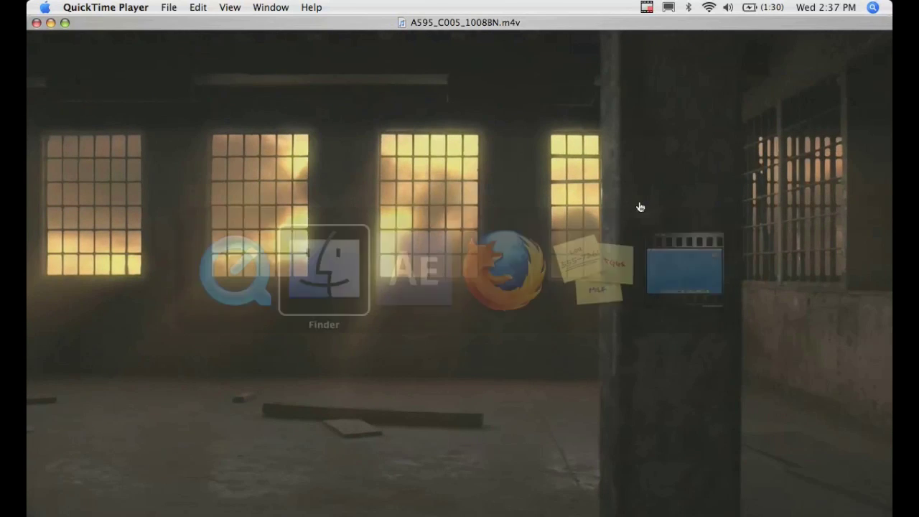
key(super+Tab)
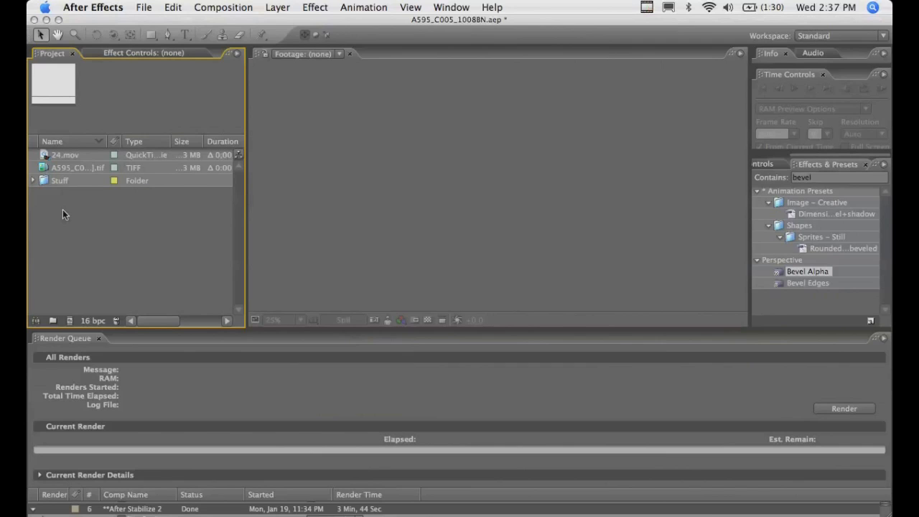
click(67, 167)
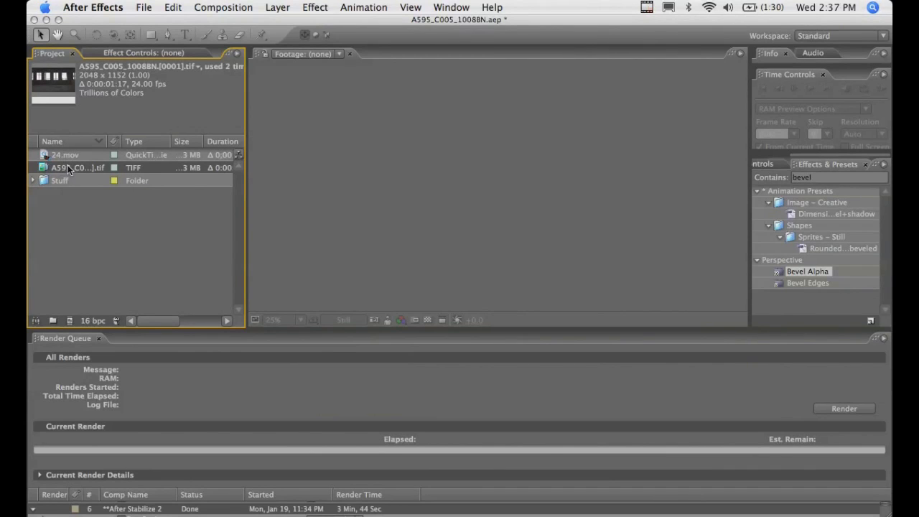
drag(68, 167, 69, 321)
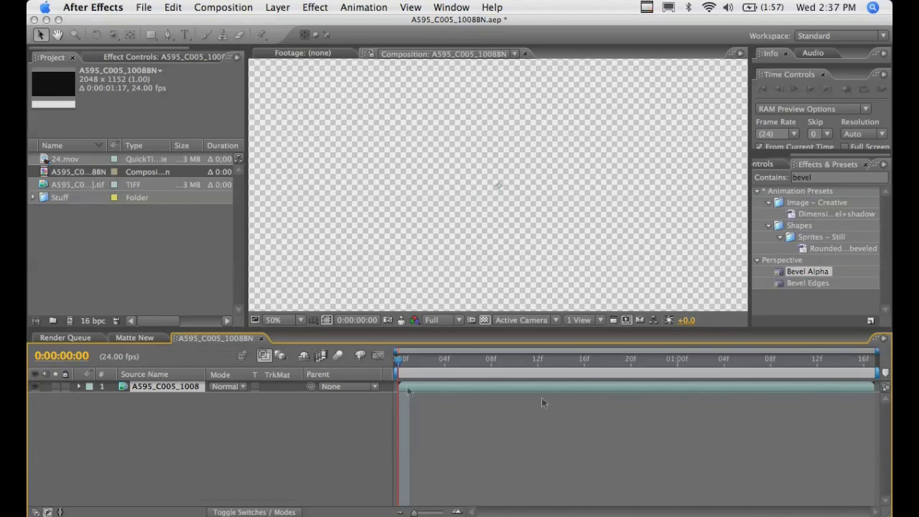
key(comma)
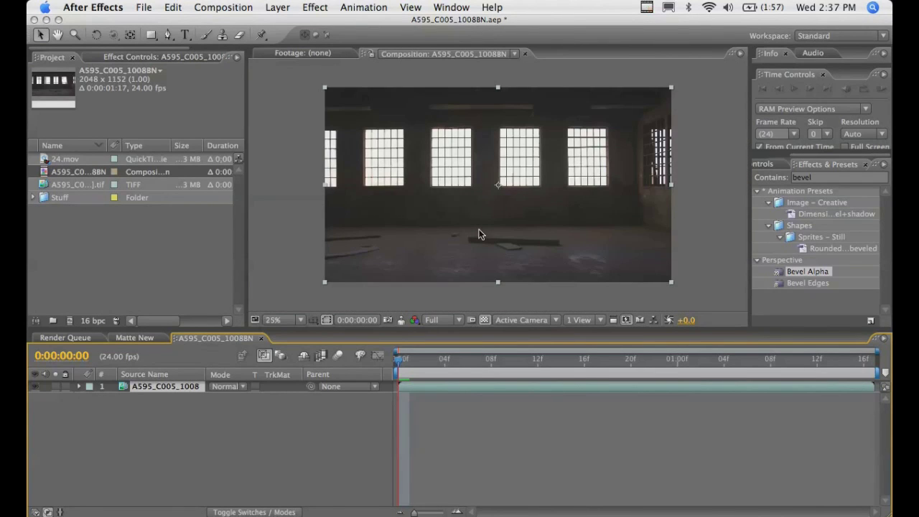
Step: Preview the clip's first few frames, and duplicate the footage layer in the timeline
click(409, 363)
click(420, 366)
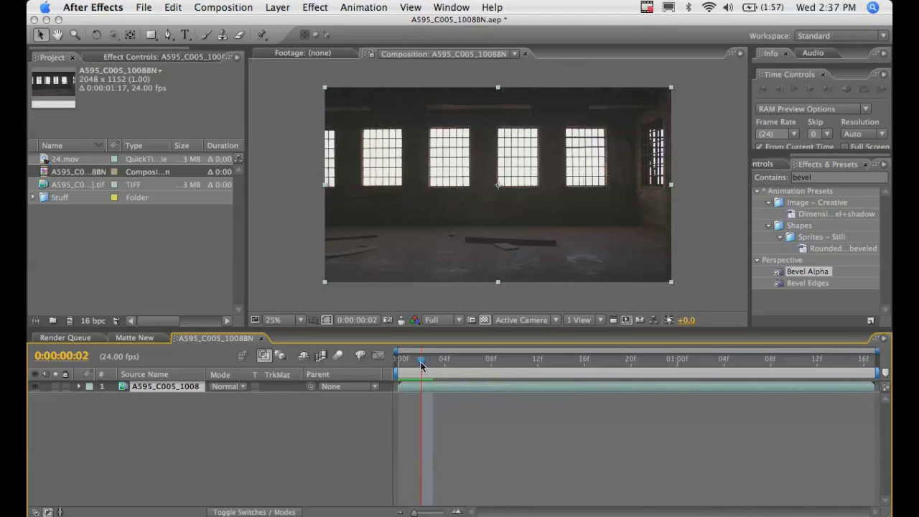
click(435, 361)
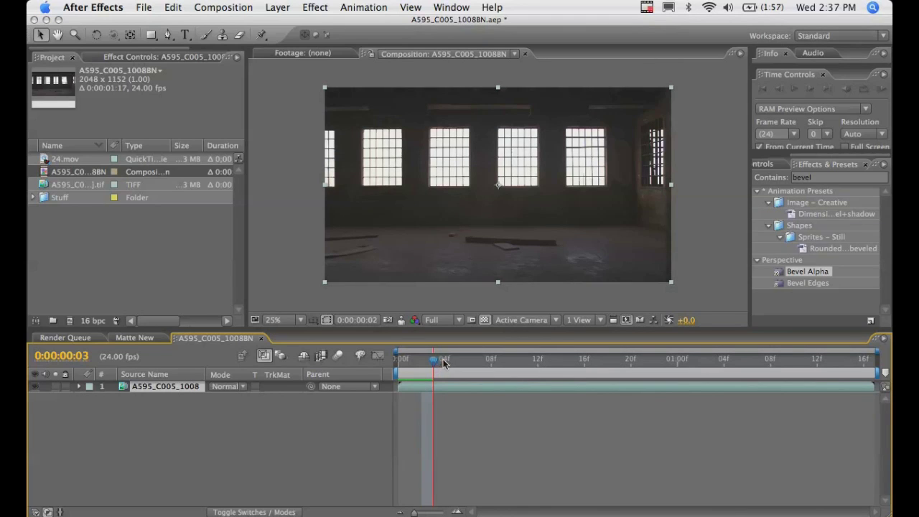
click(446, 362)
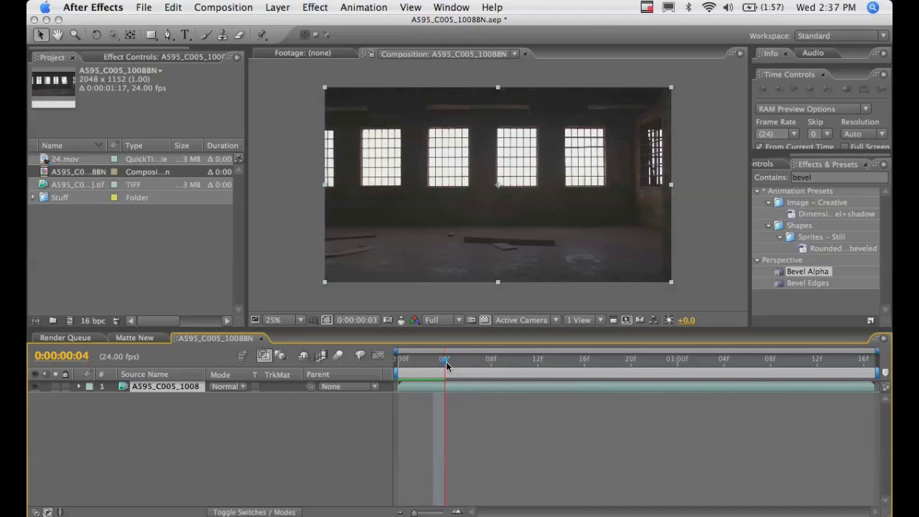
click(400, 364)
click(175, 392)
key(Return)
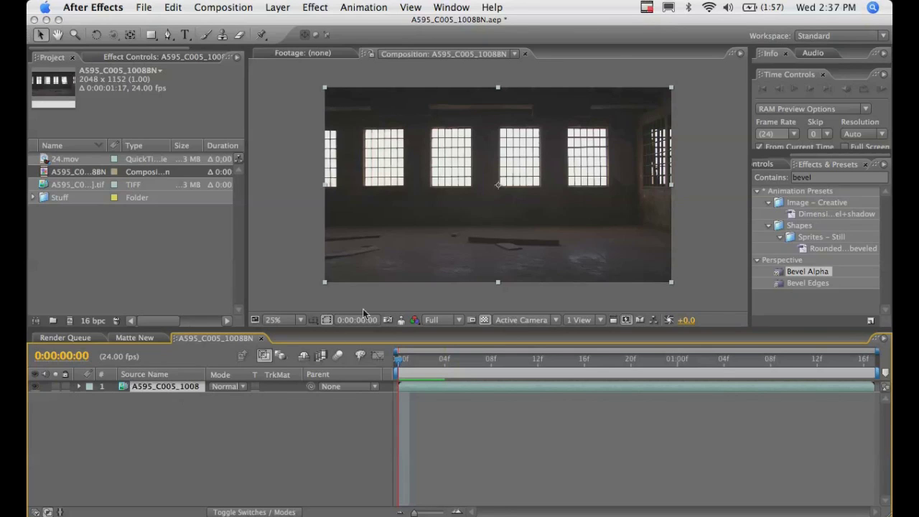
key(super+d)
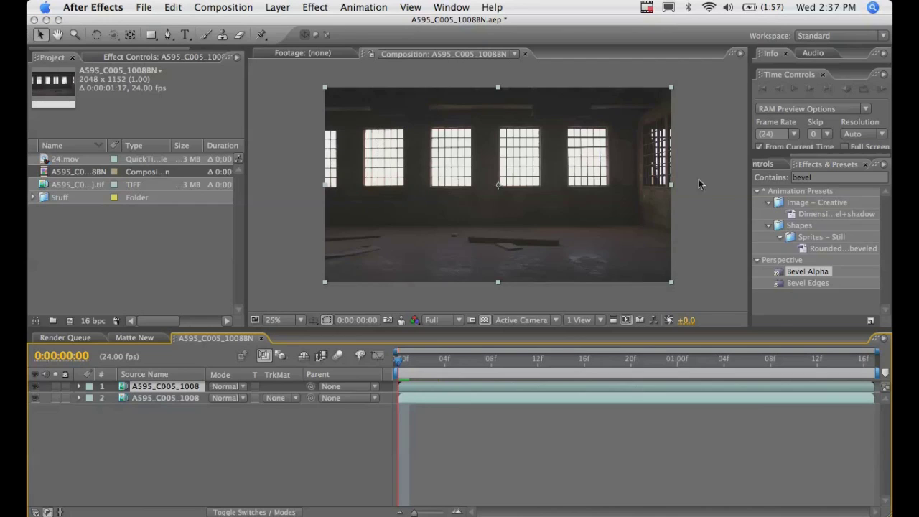
Step: Find the Colorama effect and apply it to the upper copy of the footage layer
click(152, 403)
click(833, 178)
text(colorama)
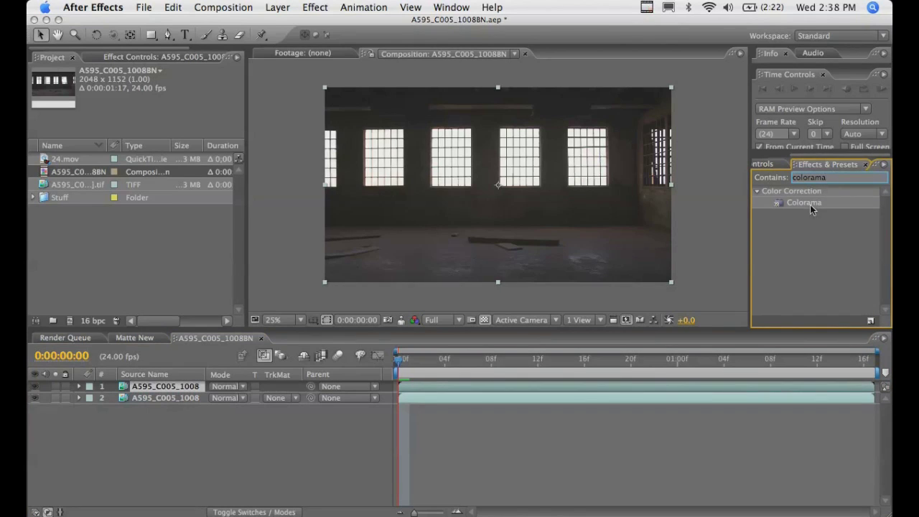
drag(810, 206, 143, 390)
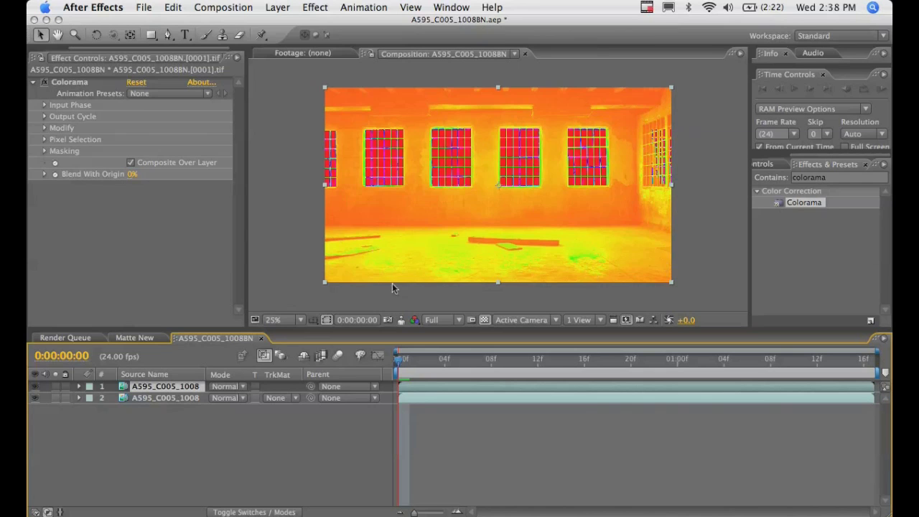
Step: Examine the Colorama colours around the windows and the source channels offered for Get Phase From
scroll(372, 161, up, 5)
scroll(381, 164, down, 1)
drag(335, 150, 511, 237)
scroll(508, 230, down, 1)
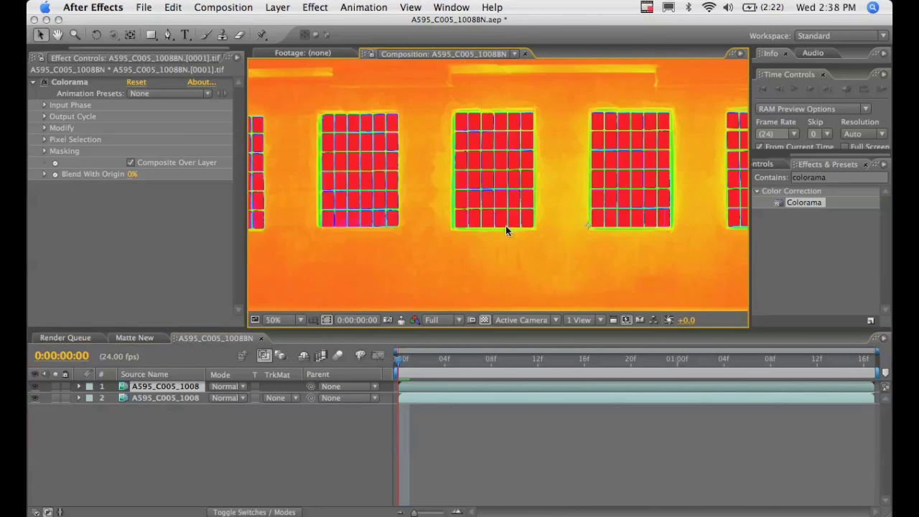
scroll(505, 227, down, 1)
scroll(506, 227, up, 1)
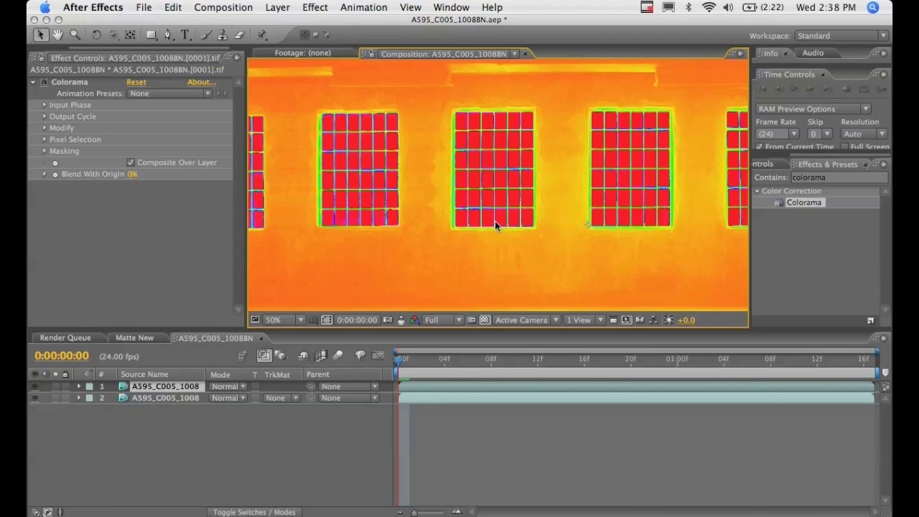
click(46, 106)
click(145, 118)
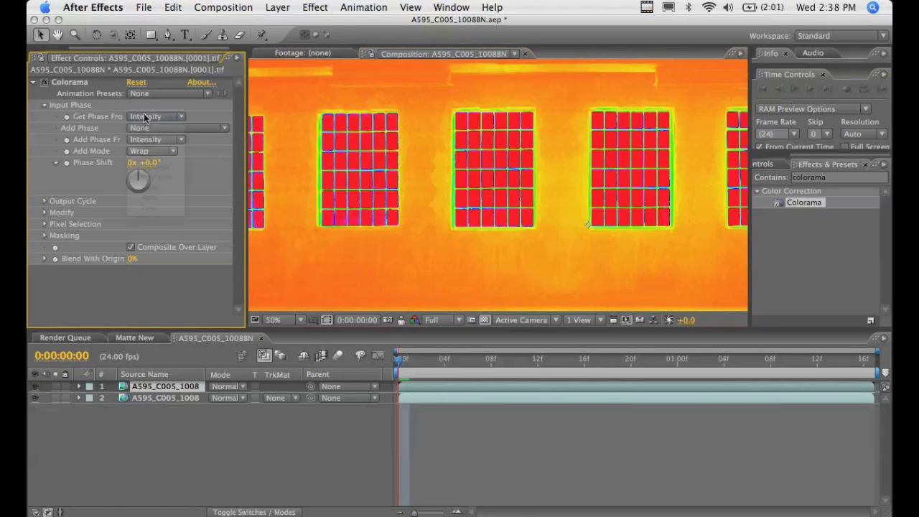
click(141, 119)
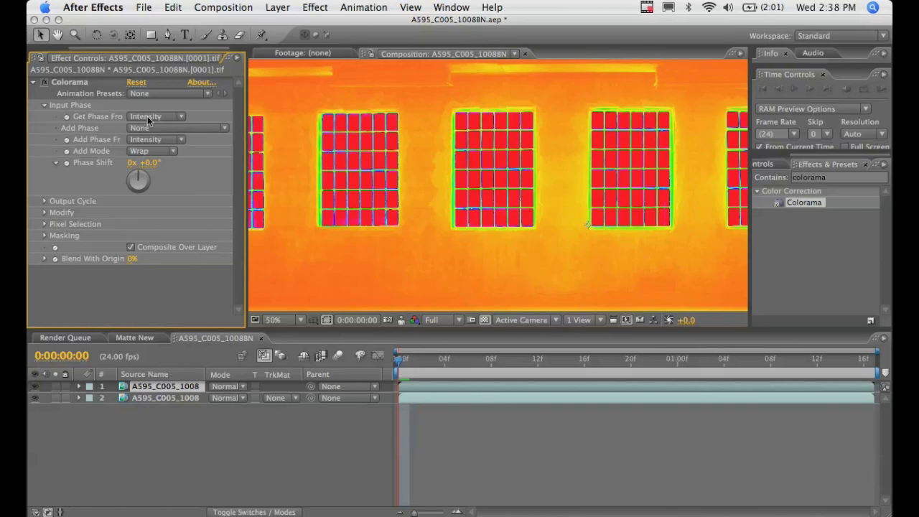
click(143, 118)
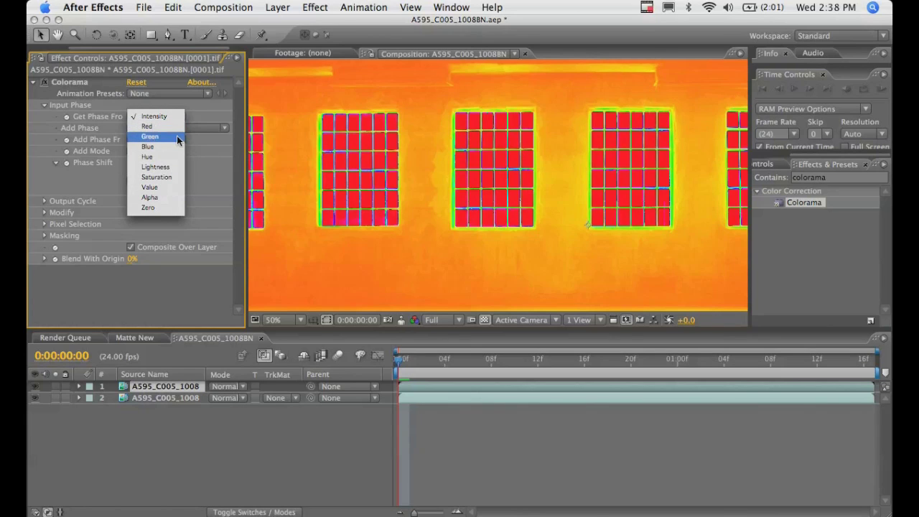
click(215, 151)
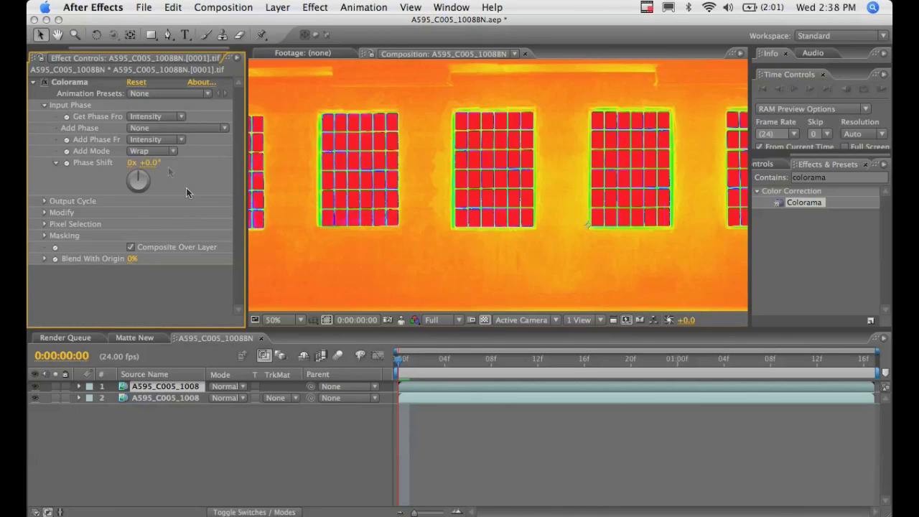
Step: Set Colorama's output cycle to the Ramp Grey preset palette
click(45, 202)
scroll(65, 208, down, 2)
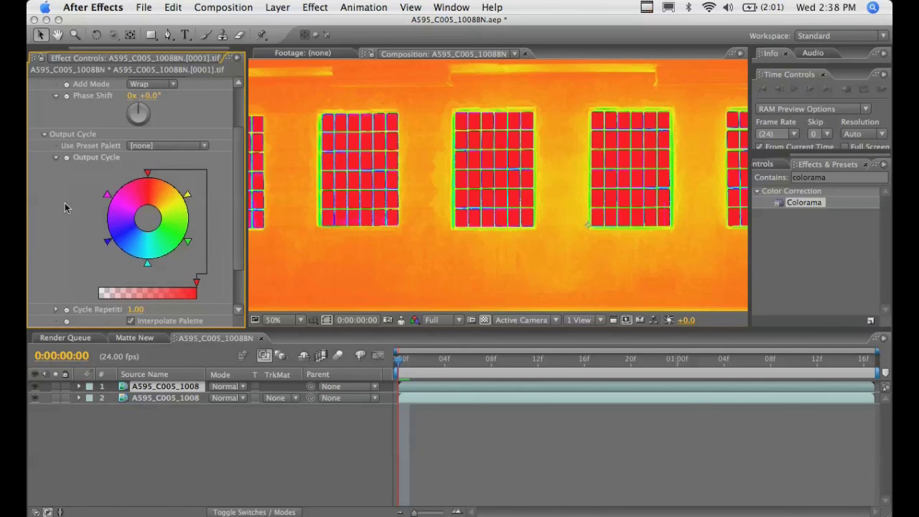
click(141, 148)
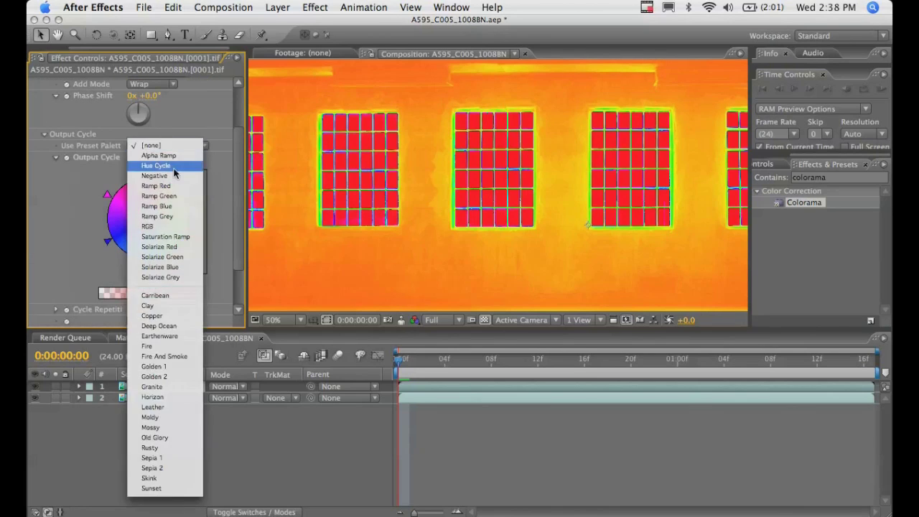
click(179, 216)
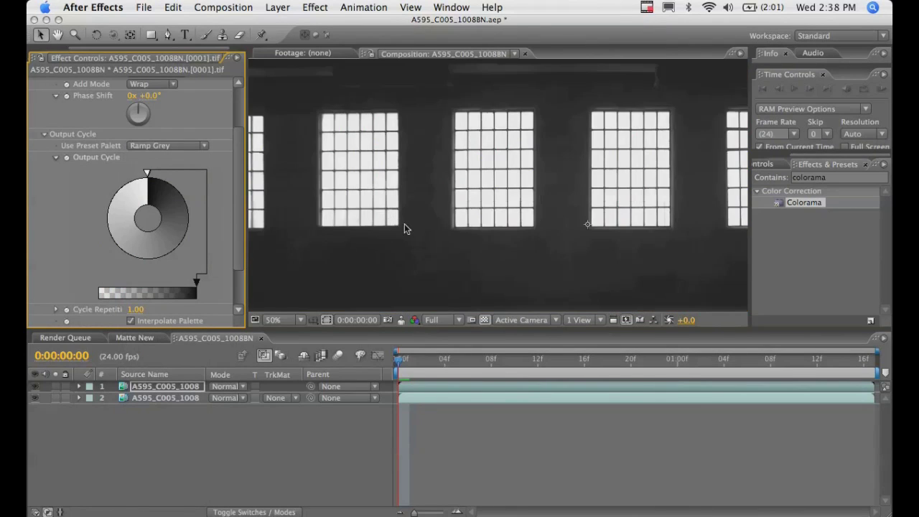
Step: Add a black colour stop at about four o'clock on Colorama's output cycle wheel to darken the walls
scroll(401, 227, down, 2)
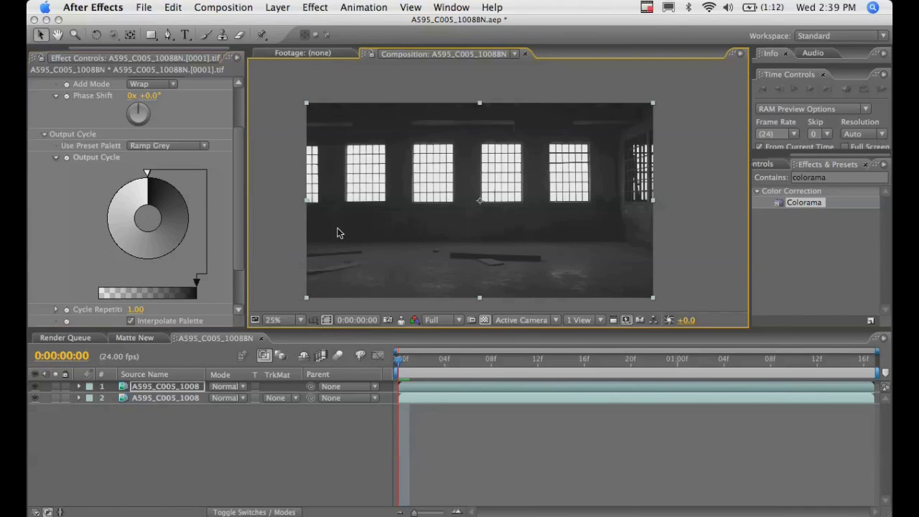
scroll(433, 210, up, 3)
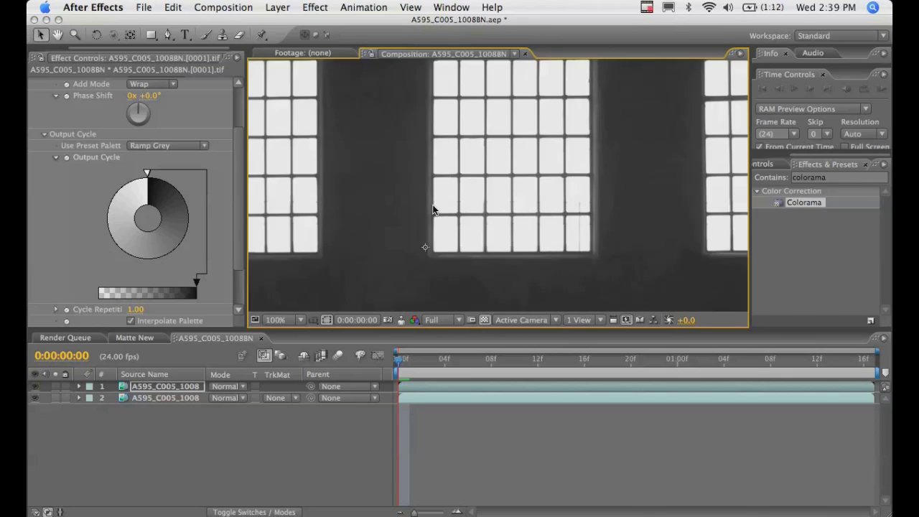
scroll(433, 210, down, 2)
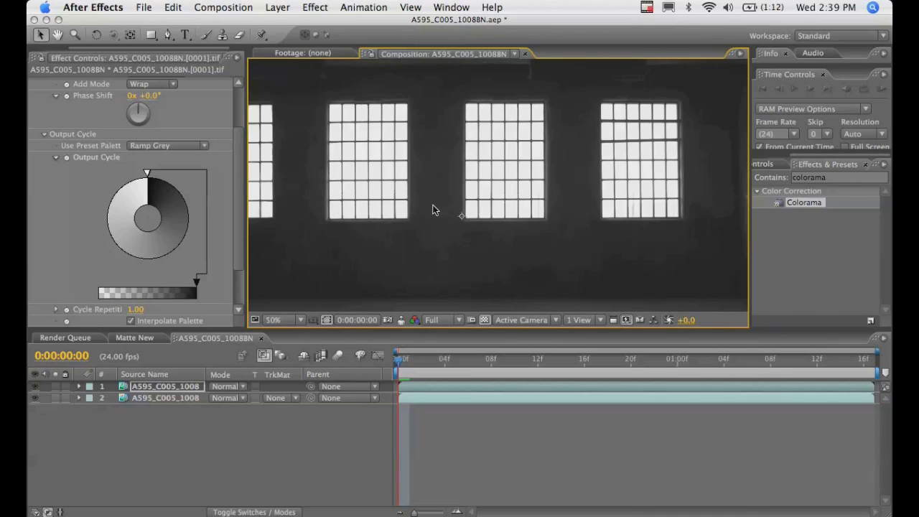
scroll(433, 209, up, 2)
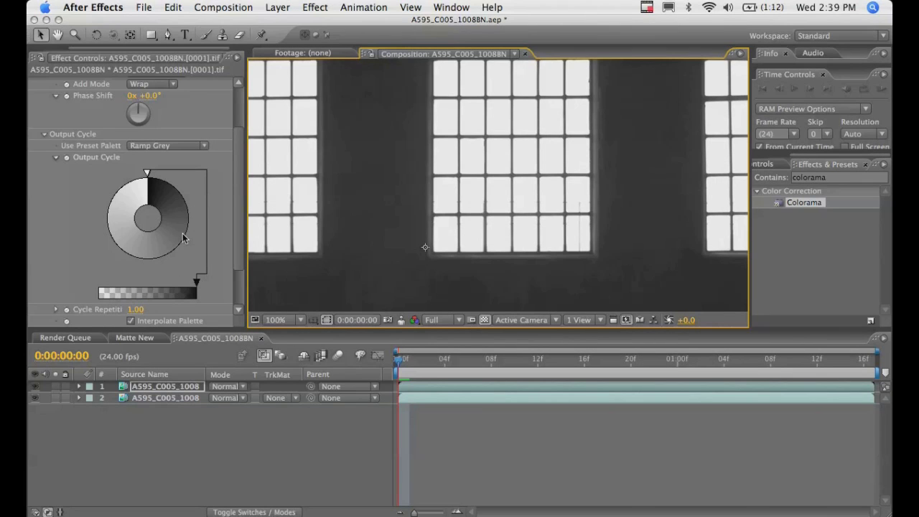
double_click(184, 238)
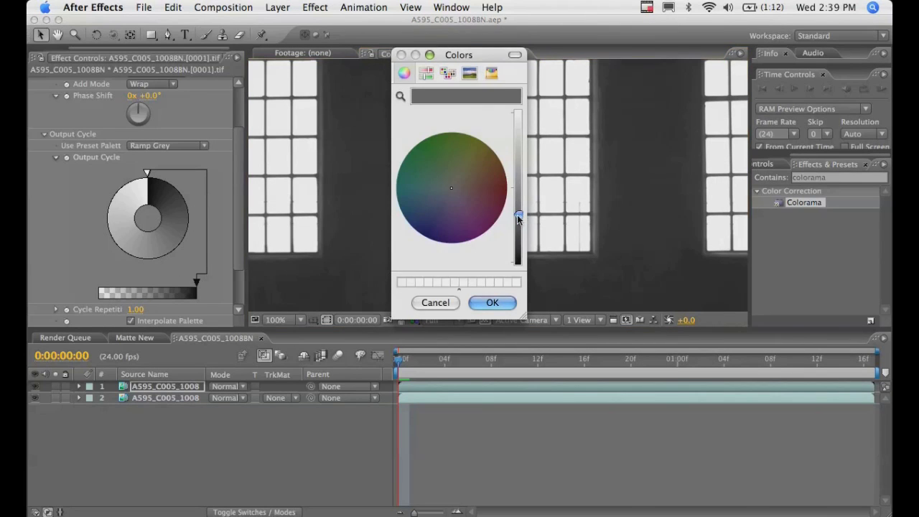
drag(520, 219, 518, 267)
click(493, 302)
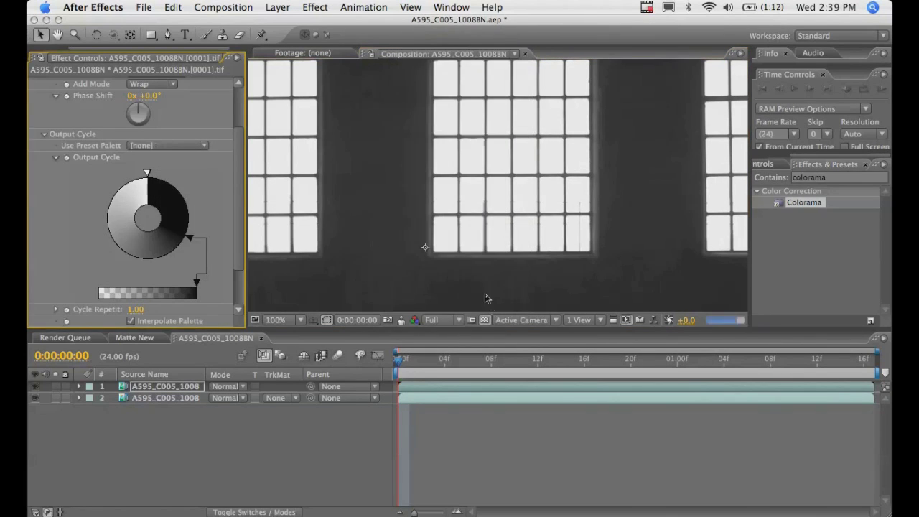
Step: Add a white colour stop at about eight o'clock on the output cycle wheel to brighten the windows
key(comma)
key(comma)
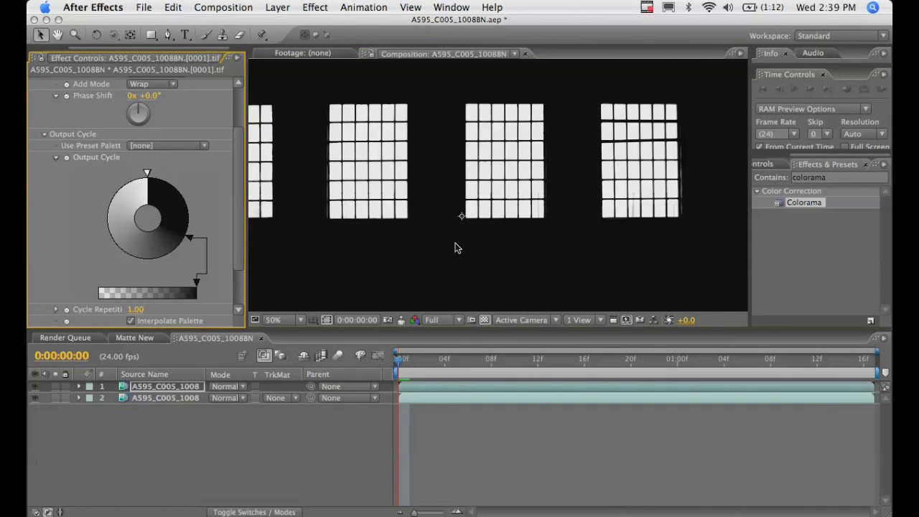
double_click(118, 242)
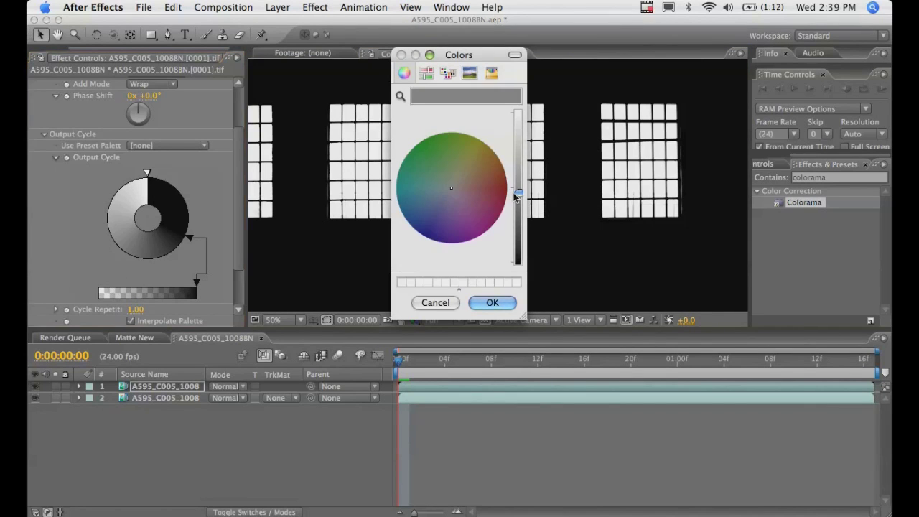
drag(517, 196, 523, 99)
click(505, 304)
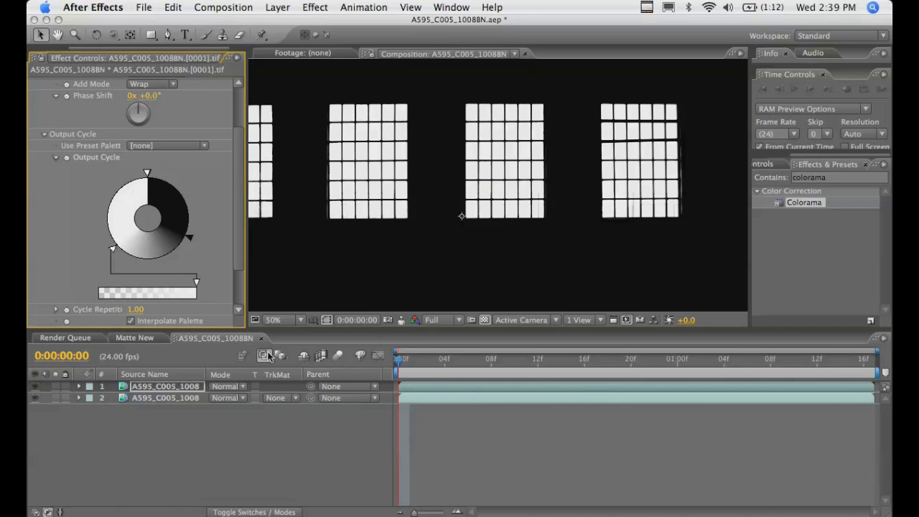
Step: Try different positions for the lower white stop on the output cycle wheel, and leave it at about seven o'clock
key(period)
key(period)
key(period)
key(comma)
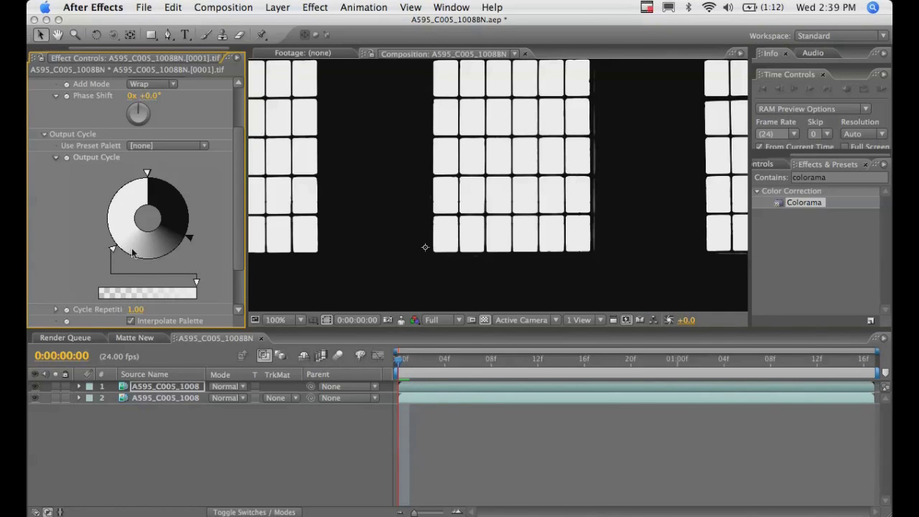
mouse_move(113, 249)
mouse_down()
mouse_move(102, 192)
mouse_move(97, 198)
mouse_move(126, 174)
mouse_up()
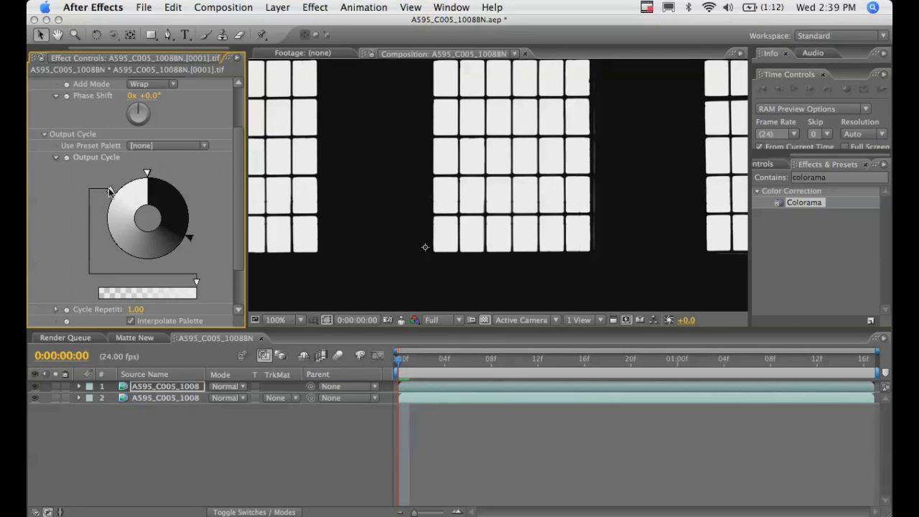
click(124, 264)
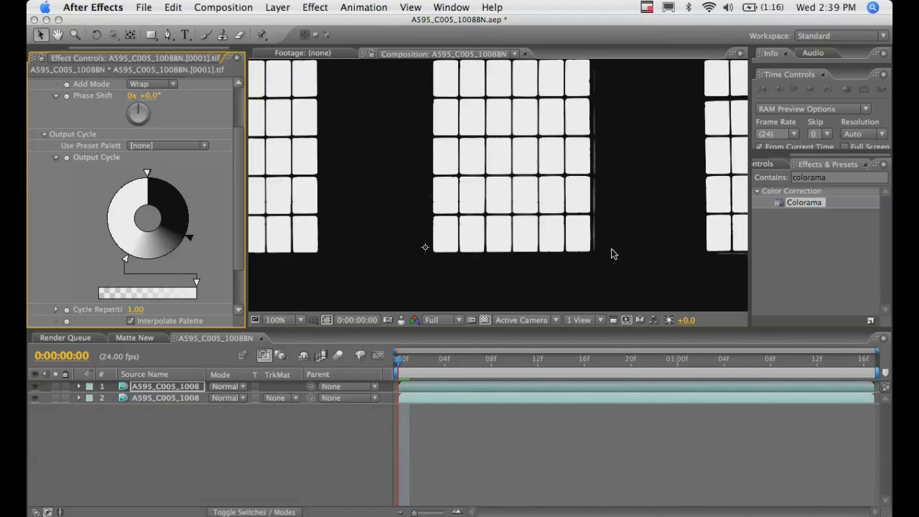
Step: Move the lower black colour stop on Colorama's output cycle wheel to about half past five
scroll(593, 250, down, 2)
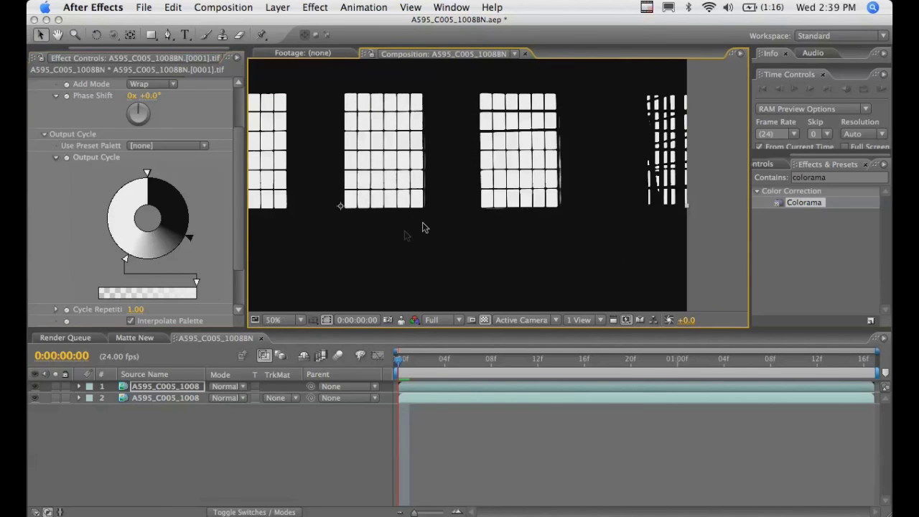
click(190, 240)
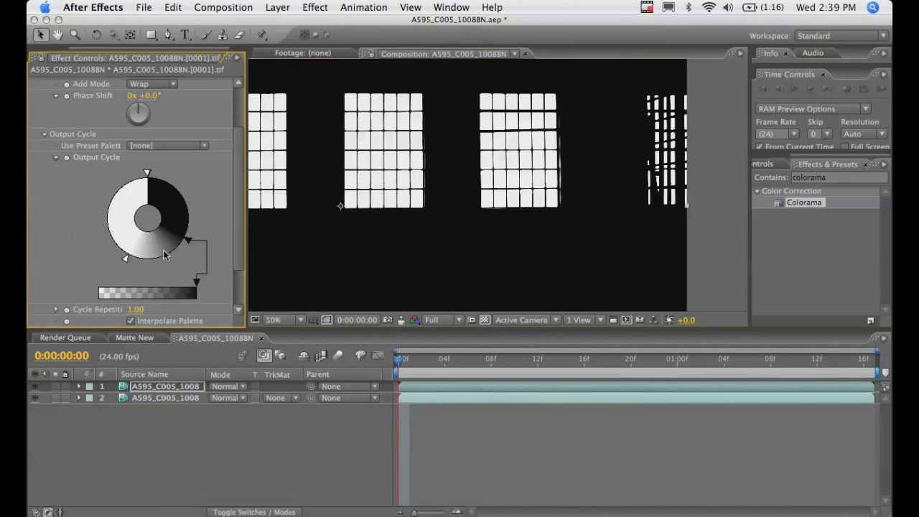
drag(164, 255, 159, 263)
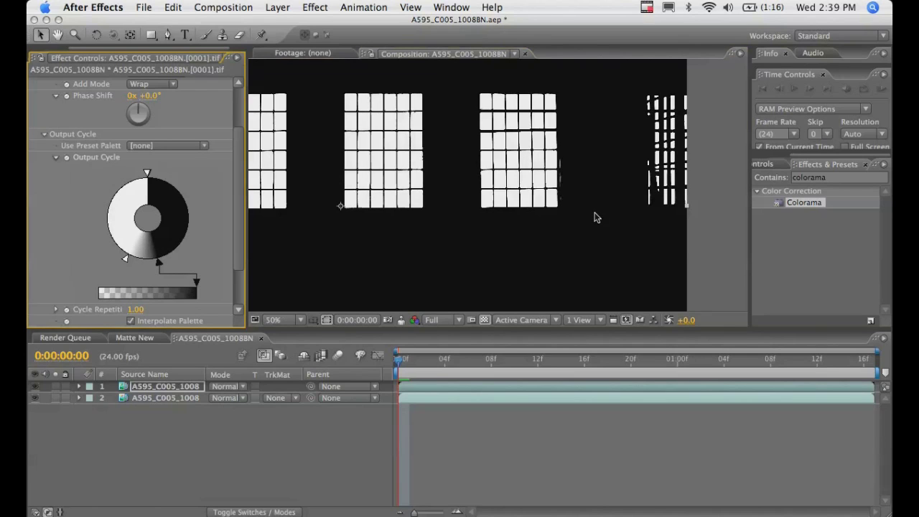
Step: Move the lower white colour stop on the output cycle wheel to about half past eight and check the window edges
scroll(594, 218, up, 4)
scroll(124, 266, up, 1)
drag(124, 266, 103, 240)
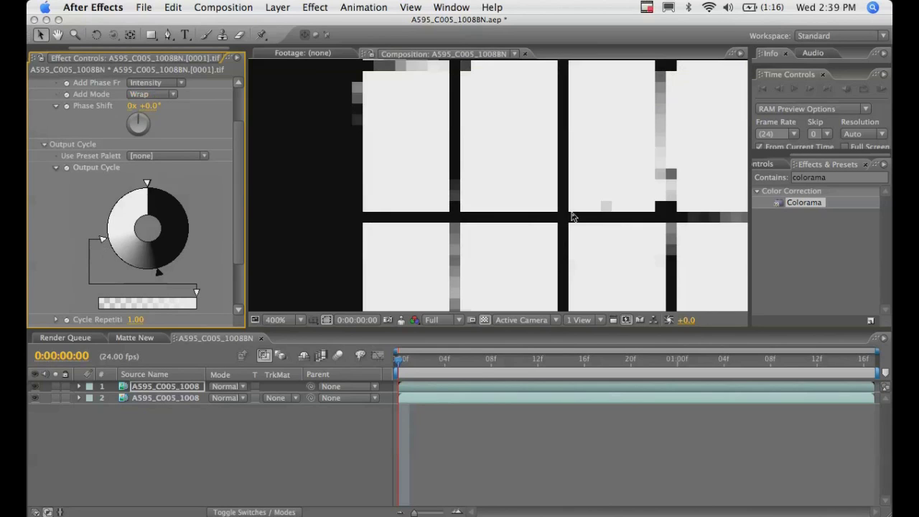
scroll(567, 217, down, 3)
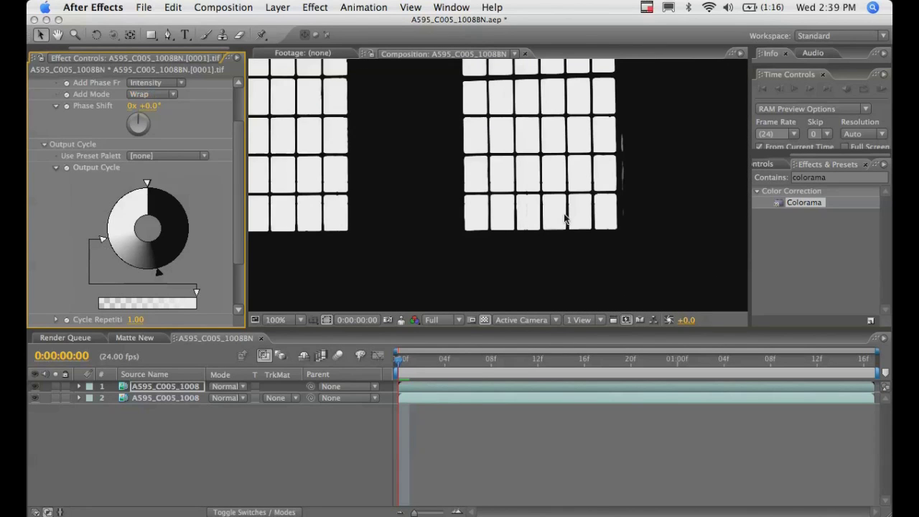
drag(355, 232, 590, 242)
scroll(540, 214, down, 1)
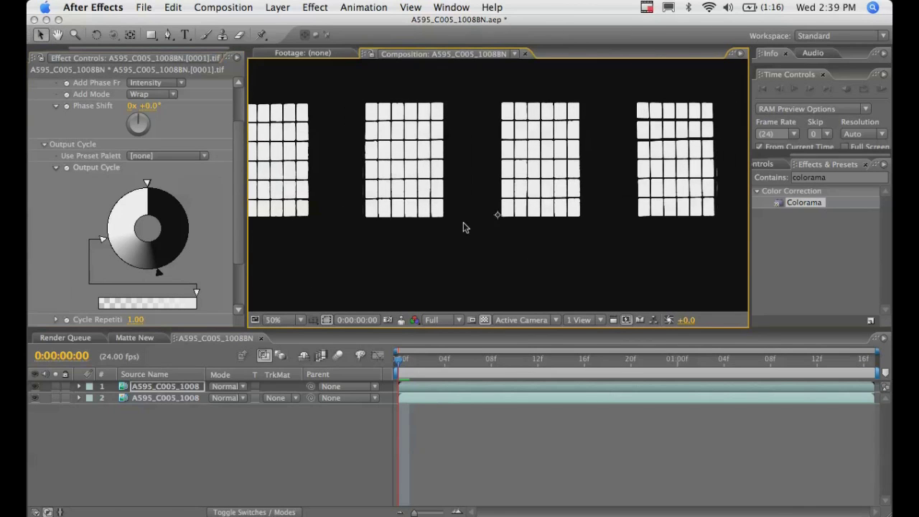
key(comma)
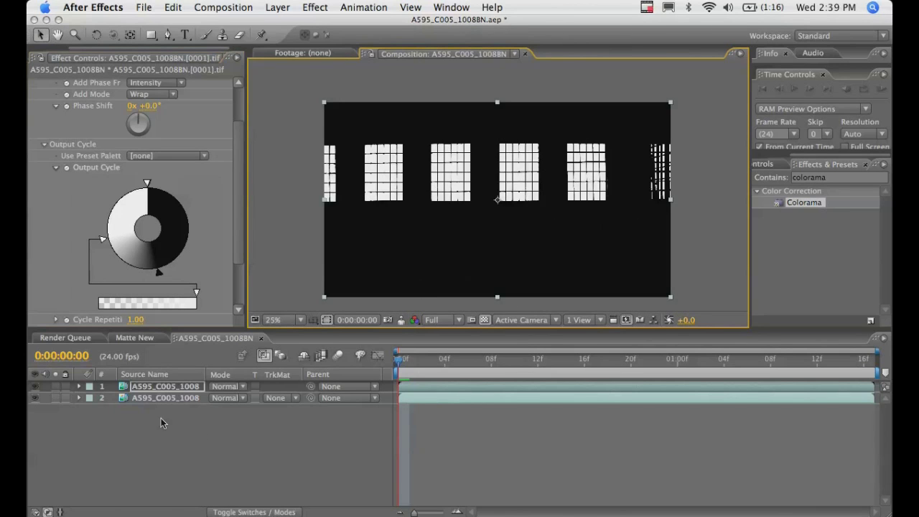
Step: Solo the lower footage layer to view the original warehouse shot, and switch the solo off again
click(156, 398)
click(56, 399)
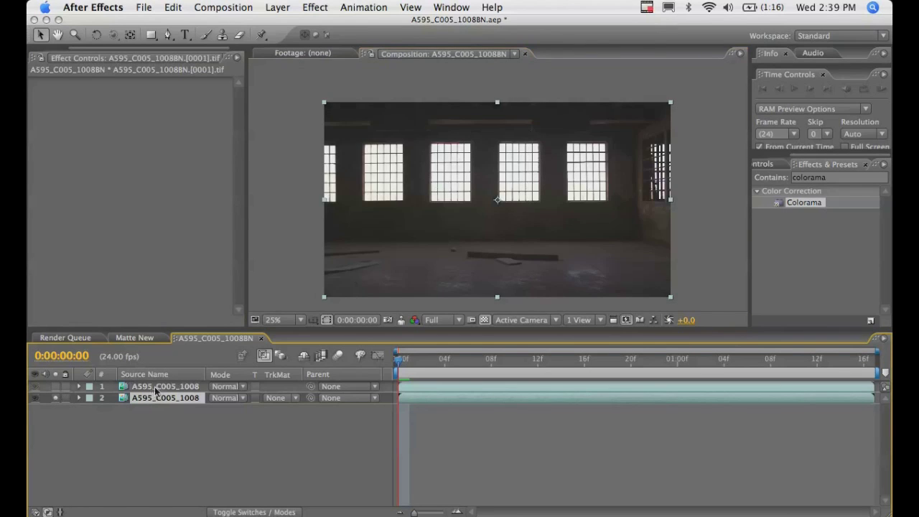
click(56, 399)
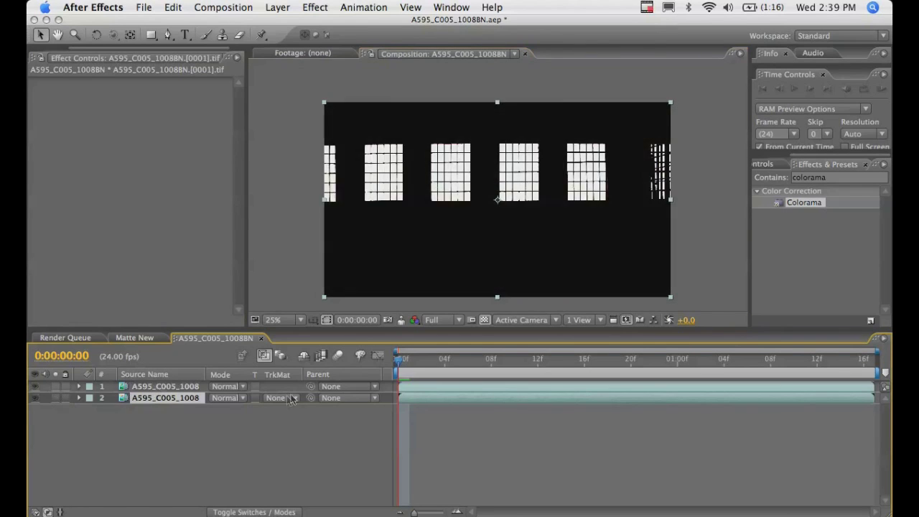
Step: Try a Luma Inverted track matte on the lower footage layer, and remove it and show the Colorama layer again
click(288, 400)
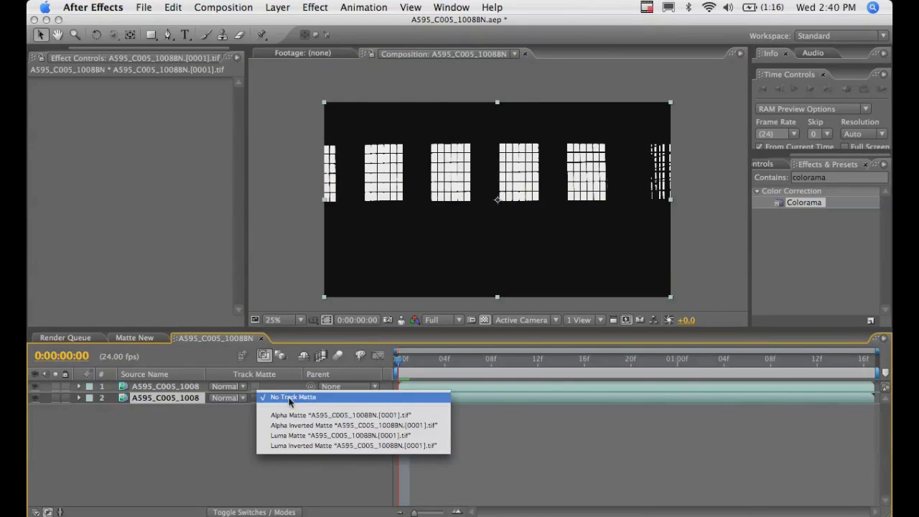
click(294, 445)
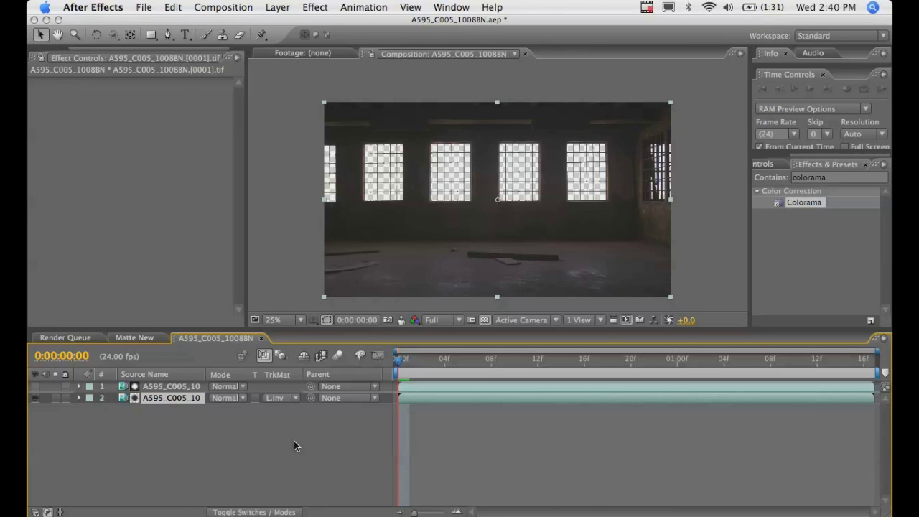
click(274, 398)
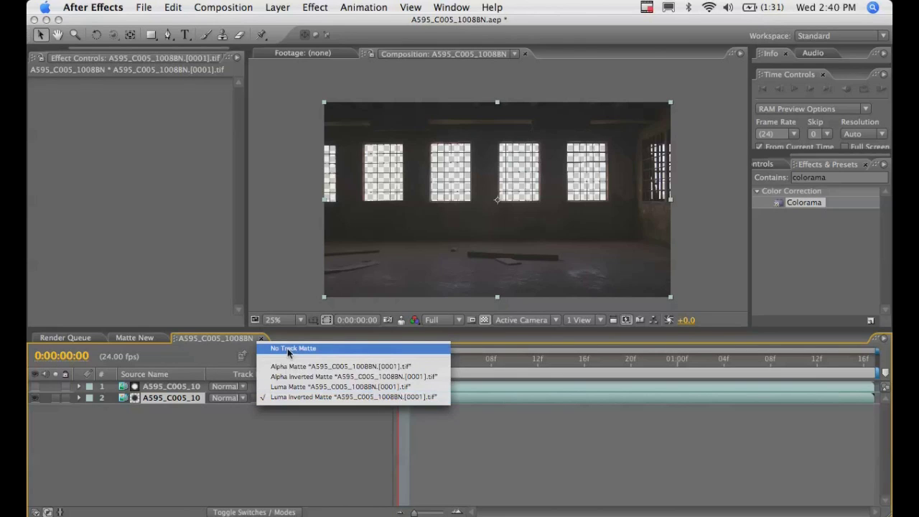
click(289, 350)
click(166, 387)
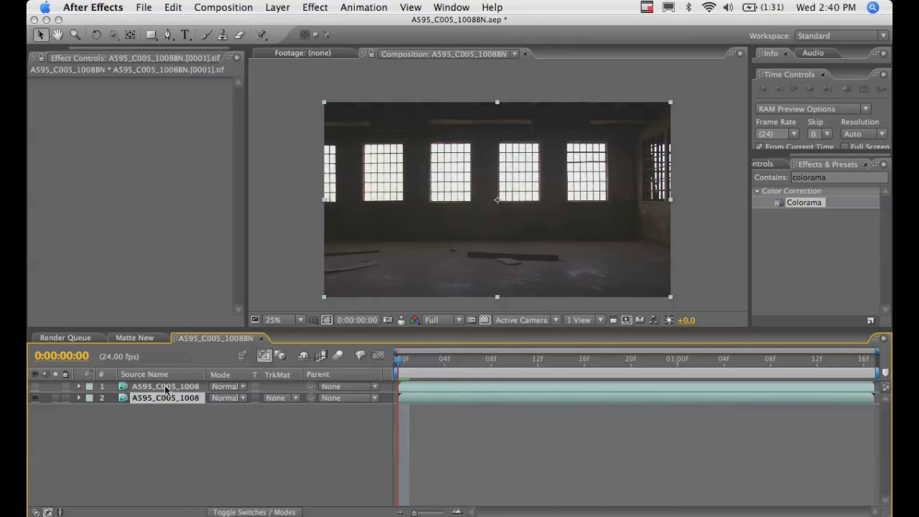
click(35, 387)
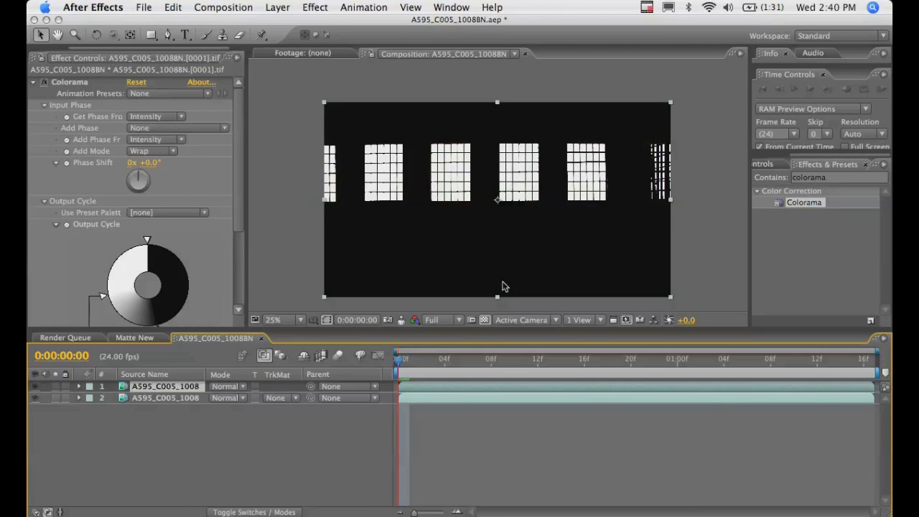
Step: Set the lower footage layer's track matte to Luma Inverted using the Colorama layer, and check the cut-out windows
key(period)
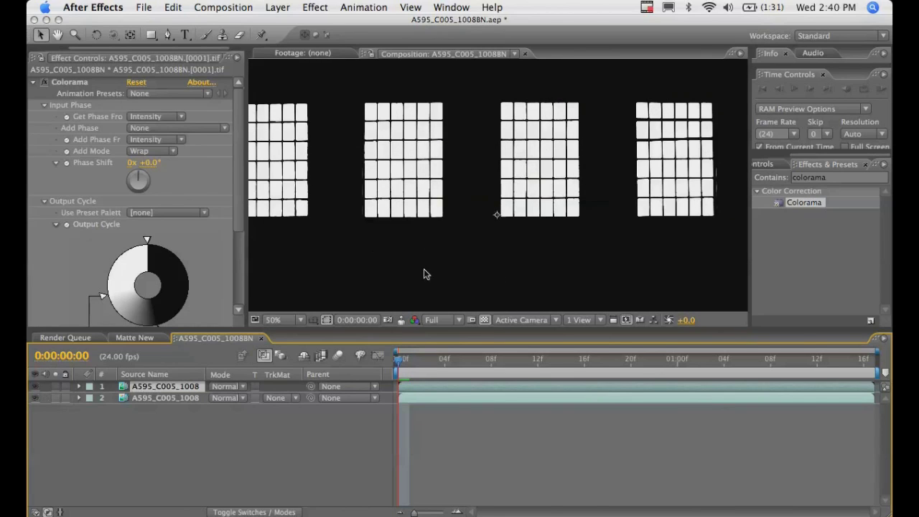
click(153, 399)
click(158, 388)
click(158, 398)
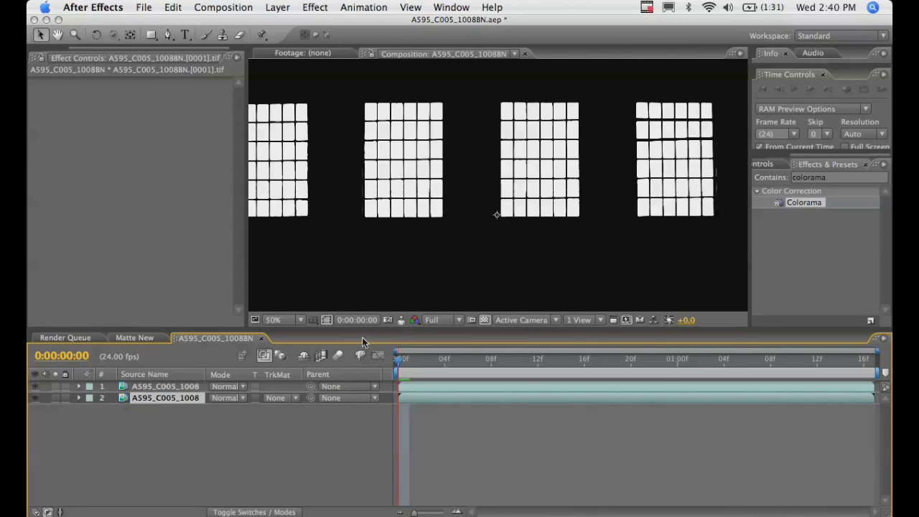
click(284, 399)
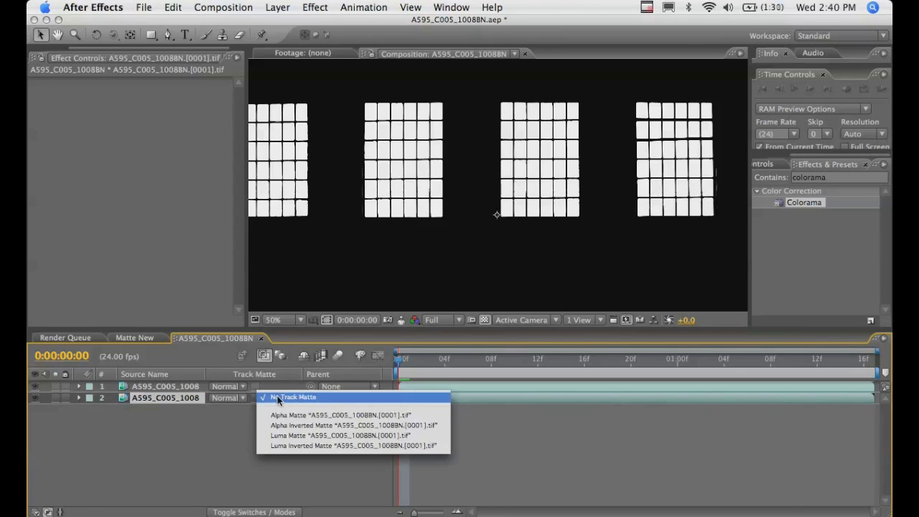
click(330, 446)
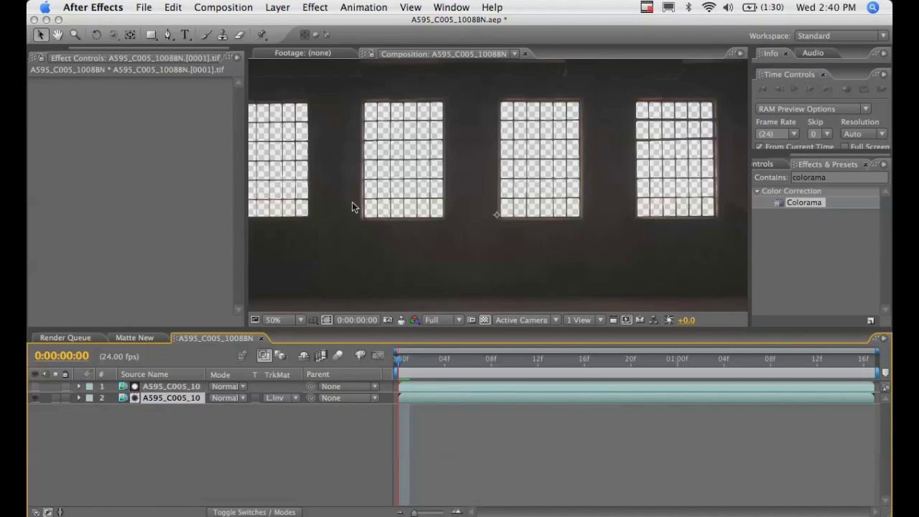
key(comma)
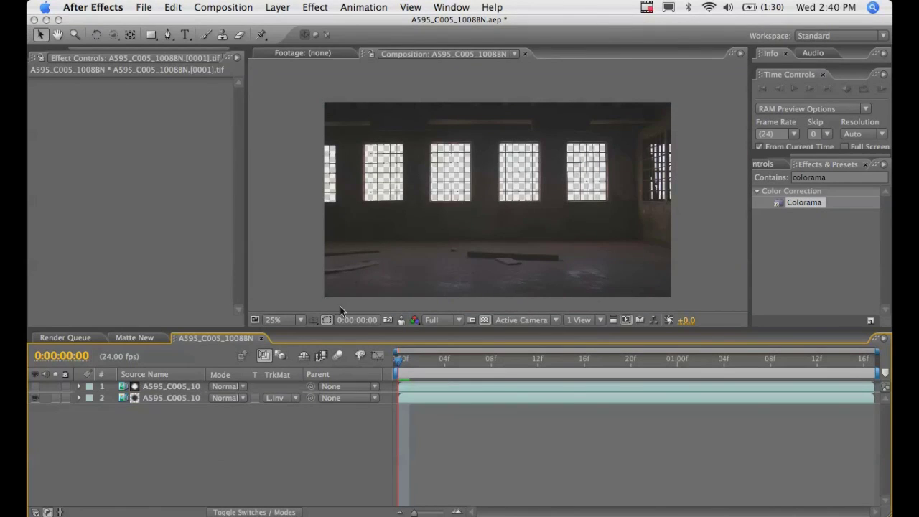
scroll(412, 215, up, 3)
scroll(411, 223, down, 3)
mouse_move(411, 223)
mouse_down()
mouse_move(398, 209)
mouse_move(418, 218)
mouse_up()
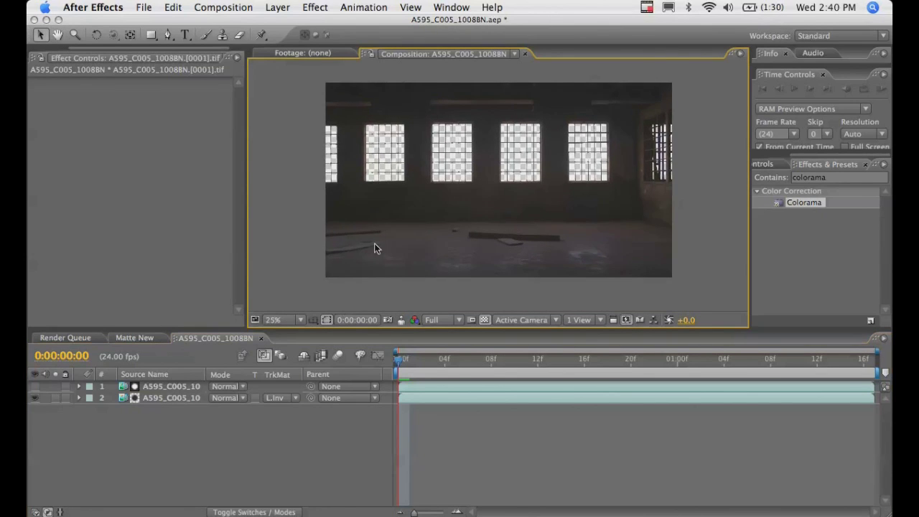
scroll(374, 248, up, 4)
drag(370, 243, 412, 272)
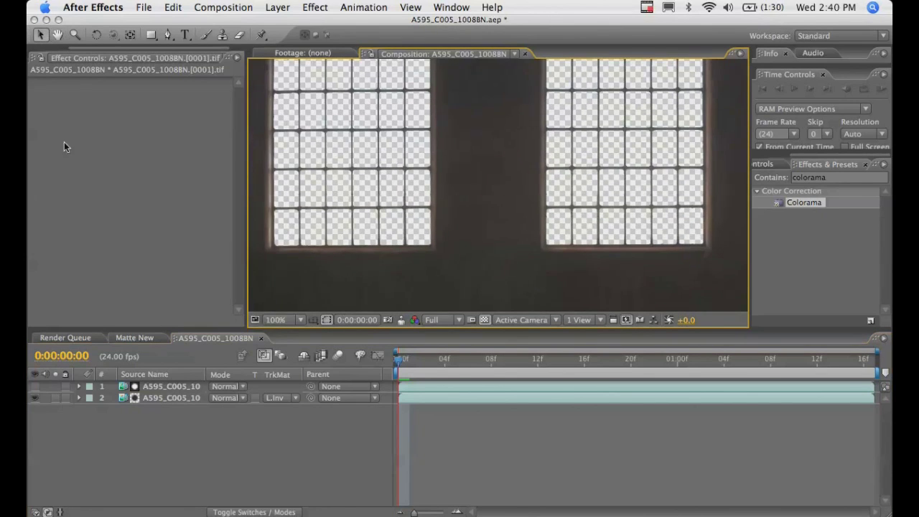
Step: Nest the A595_C005_1008BN composition in a new composition and rename the new one Windows Blank
drag(101, 48, 54, 47)
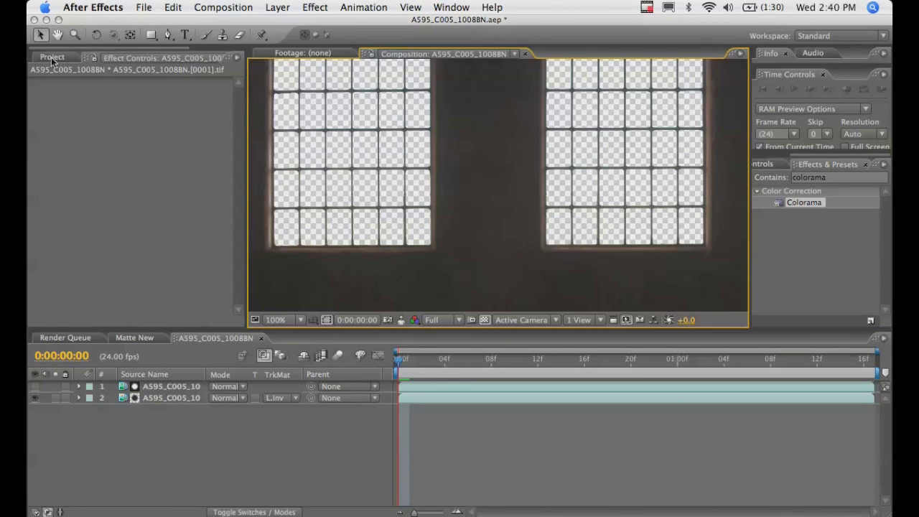
click(51, 57)
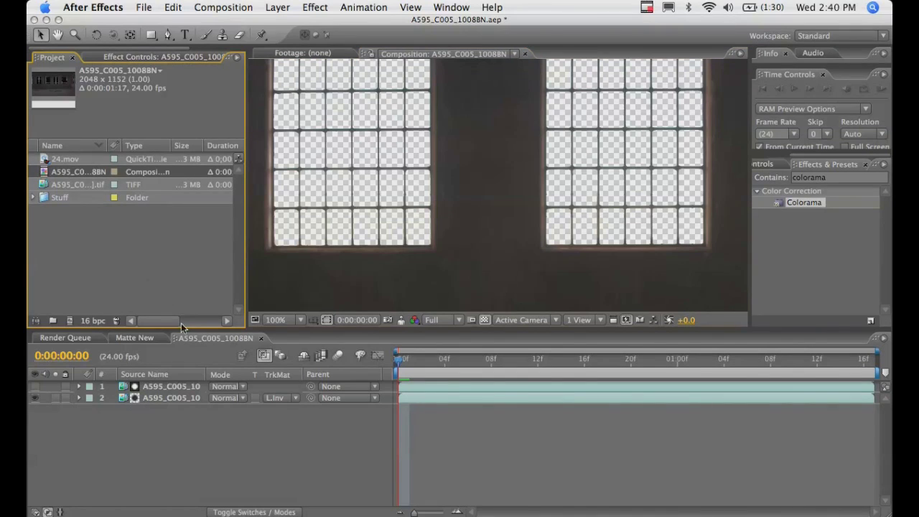
drag(69, 281, 118, 289)
drag(72, 321, 72, 321)
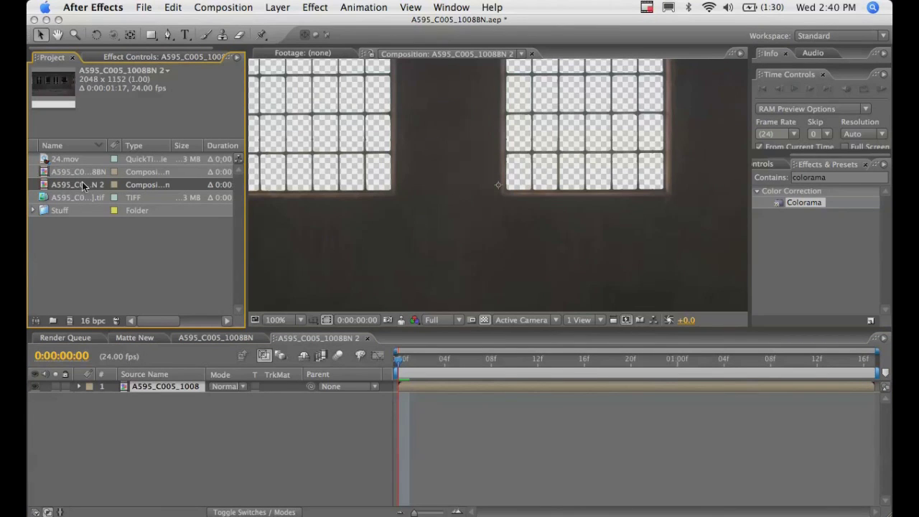
key(Return)
text(Windows Blank)
key(Return)
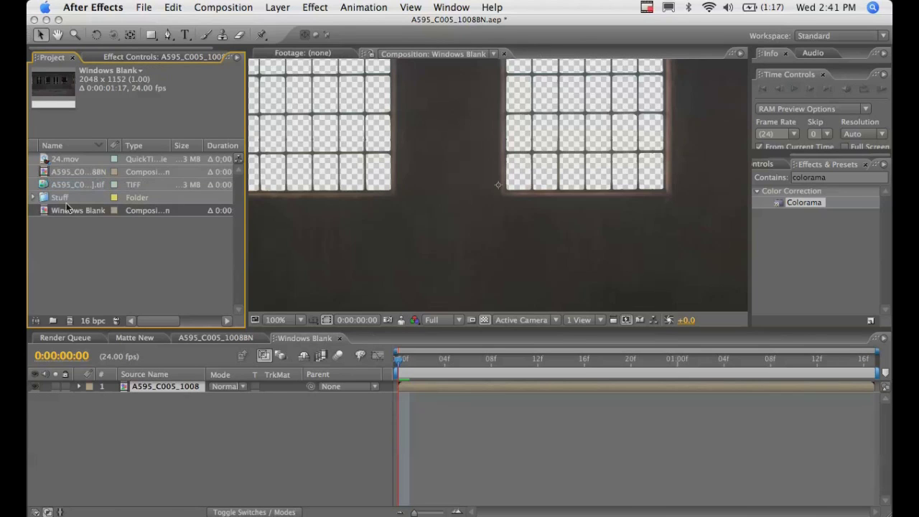
click(326, 459)
Step: Turn off the transparency grid in the Windows Blank composition view
scroll(410, 201, down, 2)
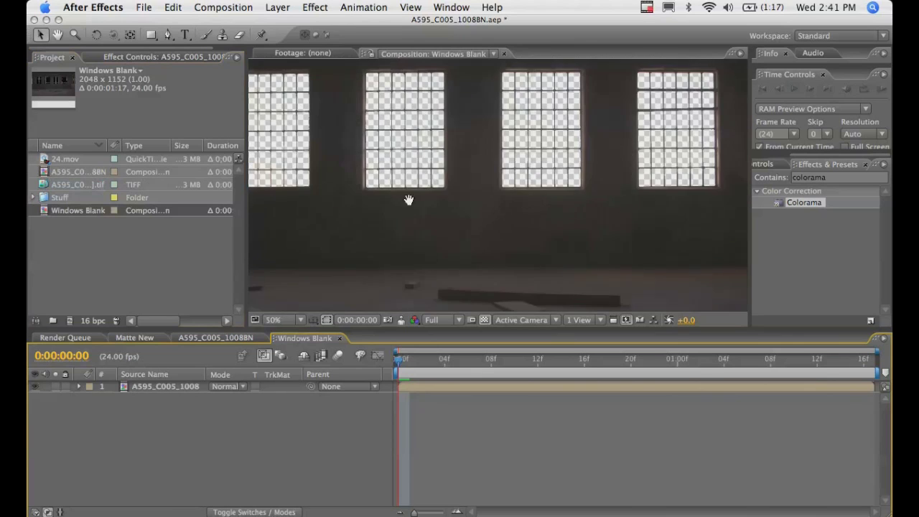
drag(410, 170, 417, 214)
scroll(416, 211, up, 2)
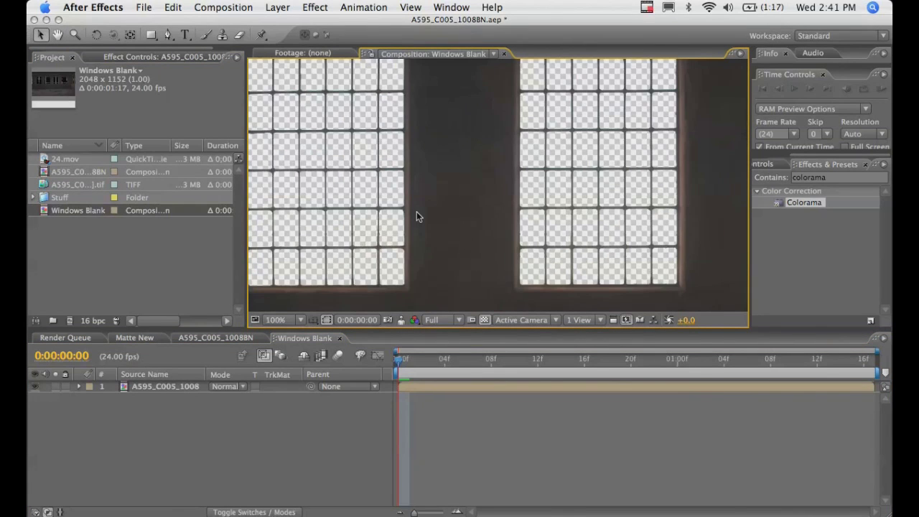
click(485, 320)
Step: Examine the edges of the window frames and bars against the black background at several magnifications
key(comma)
key(comma)
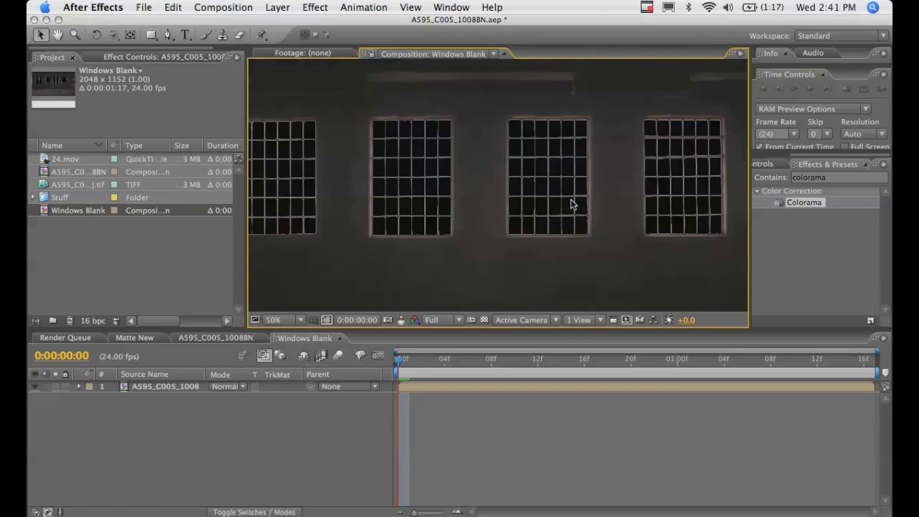
key(period)
key(period)
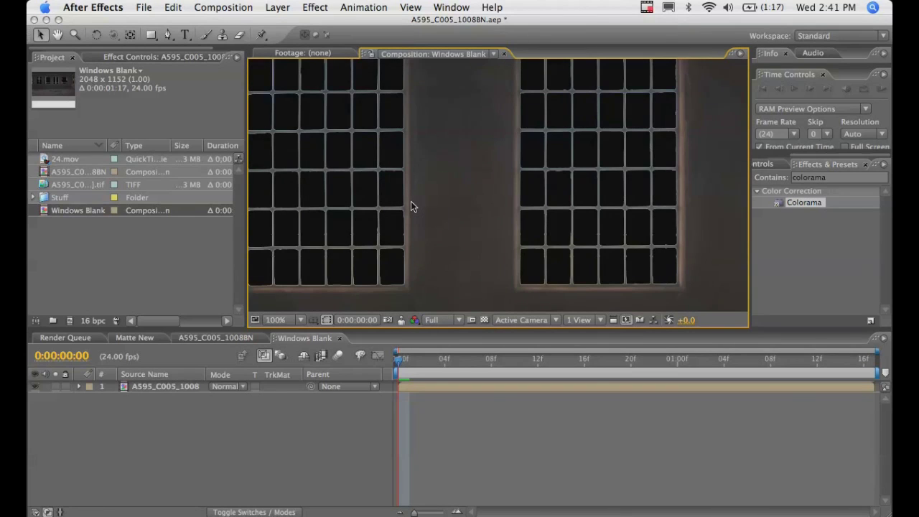
key(comma)
drag(409, 203, 453, 219)
key(v)
key(period)
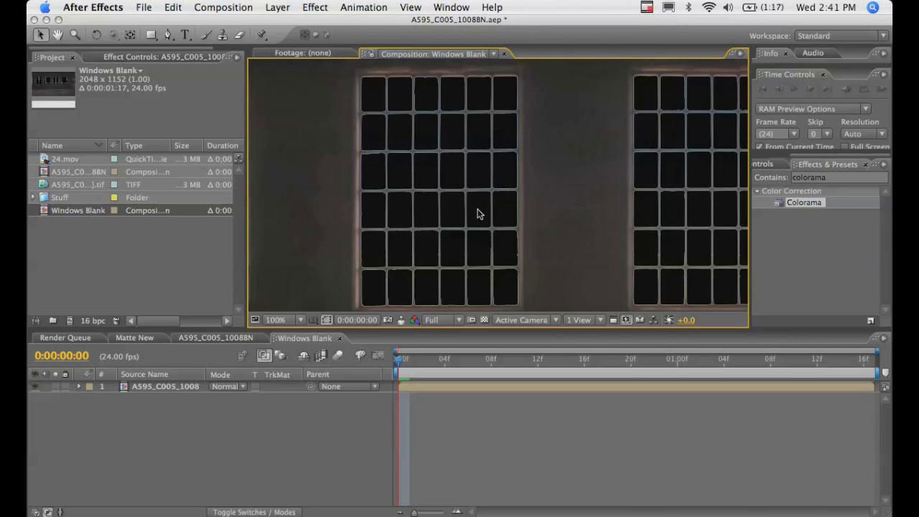
key(h)
drag(488, 211, 638, 185)
key(v)
key(comma)
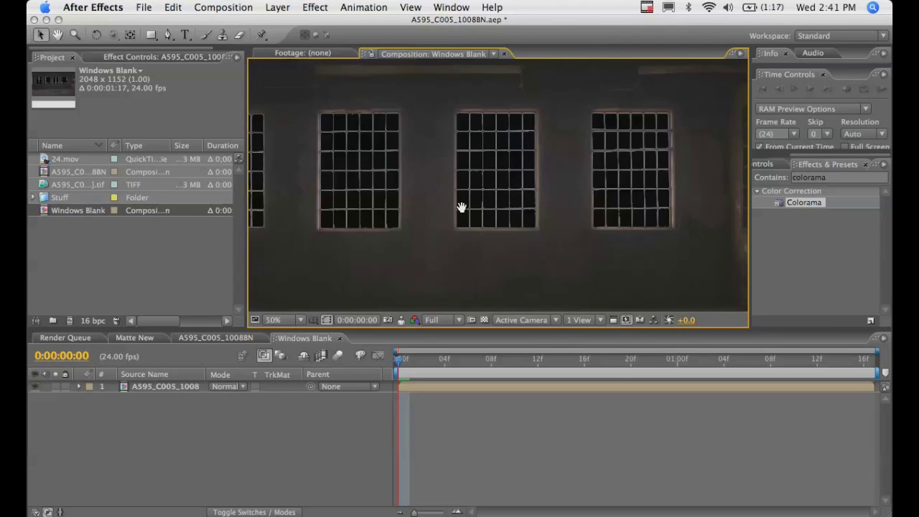
drag(419, 198, 482, 225)
key(v)
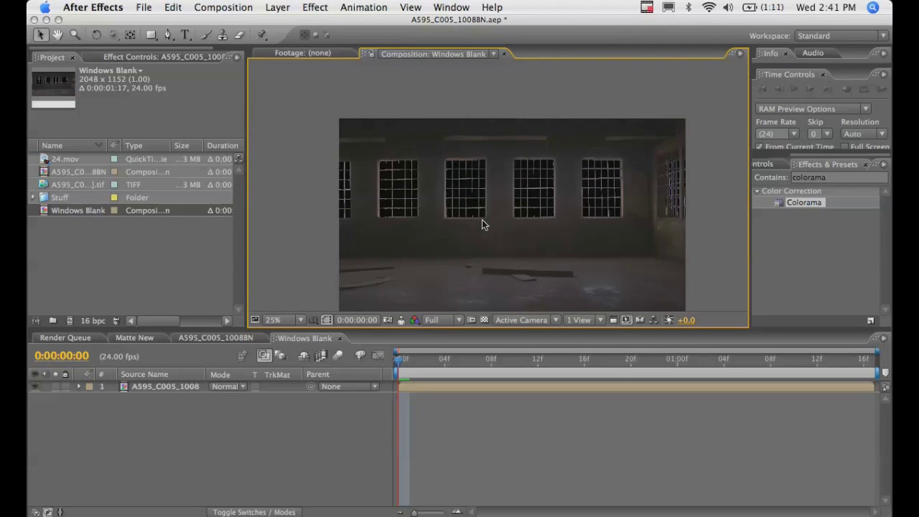
key(slash)
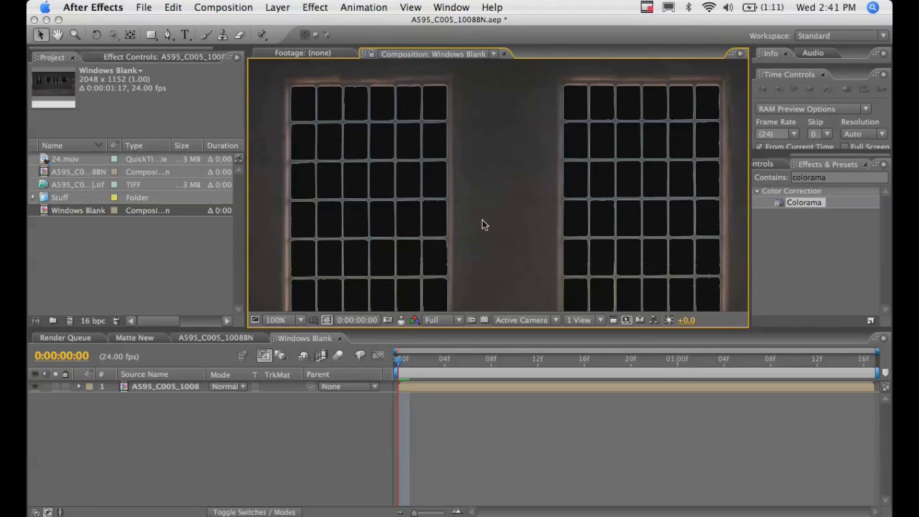
key(comma)
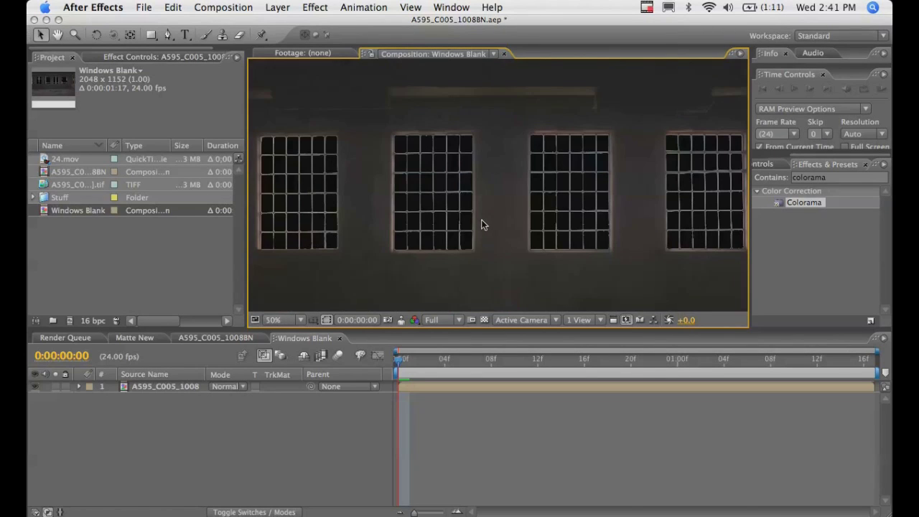
Step: Add a new adjustment layer above the A595_C005_1008BN layer in Windows Blank
click(175, 387)
click(278, 7)
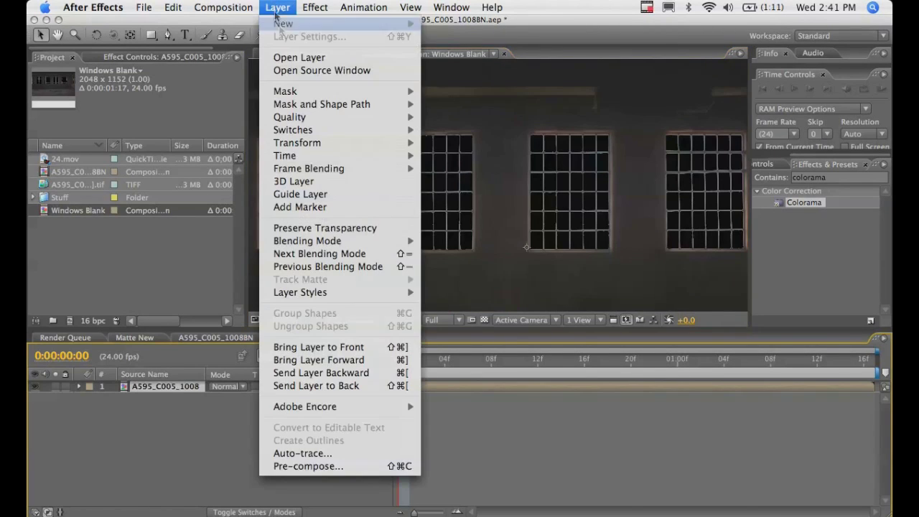
mouse_move(284, 23)
click(479, 105)
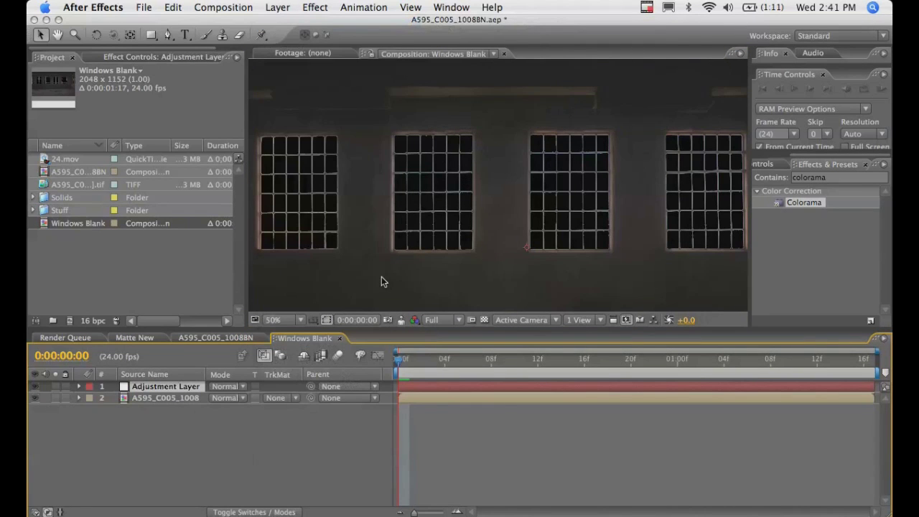
Step: At 0:00:01:16, draw a rectangular mask on the adjustment layer around the complete window nearest the pillar
drag(401, 359, 585, 360)
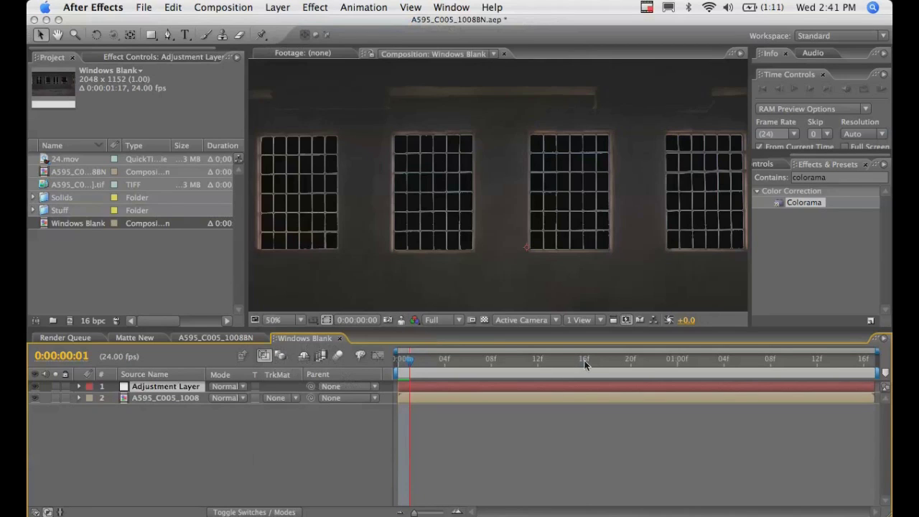
click(631, 365)
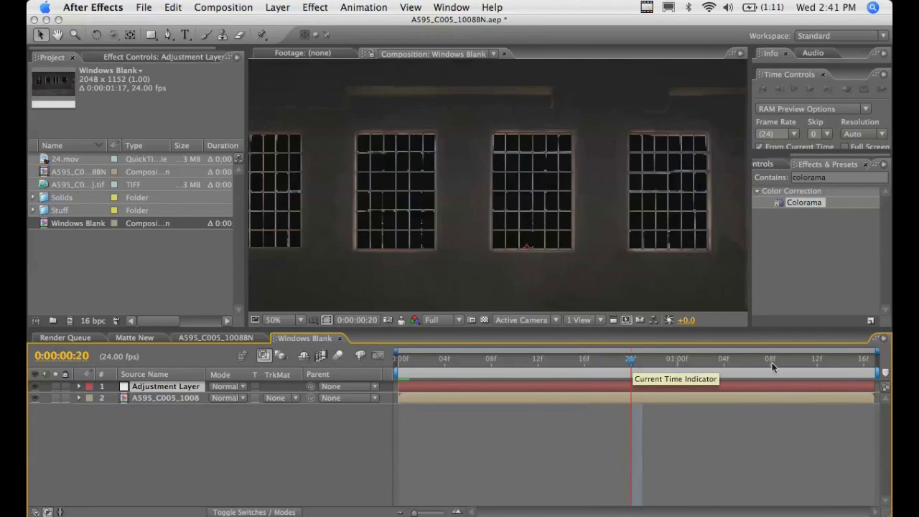
click(865, 365)
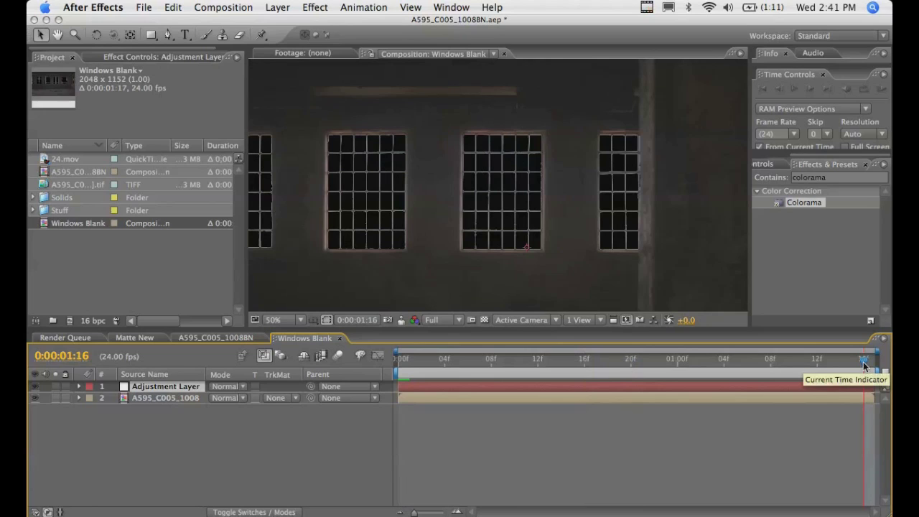
click(151, 36)
drag(461, 131, 543, 251)
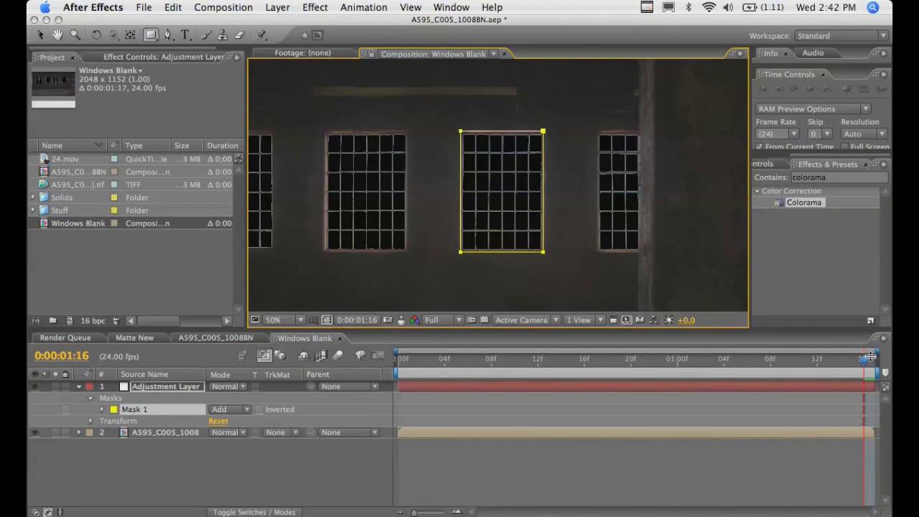
Step: Keyframe Mask 1's path, realign the mask with the same window at 0:00:00:00, and check an in-between frame
click(103, 410)
click(125, 422)
click(404, 358)
key(v)
drag(462, 135, 532, 137)
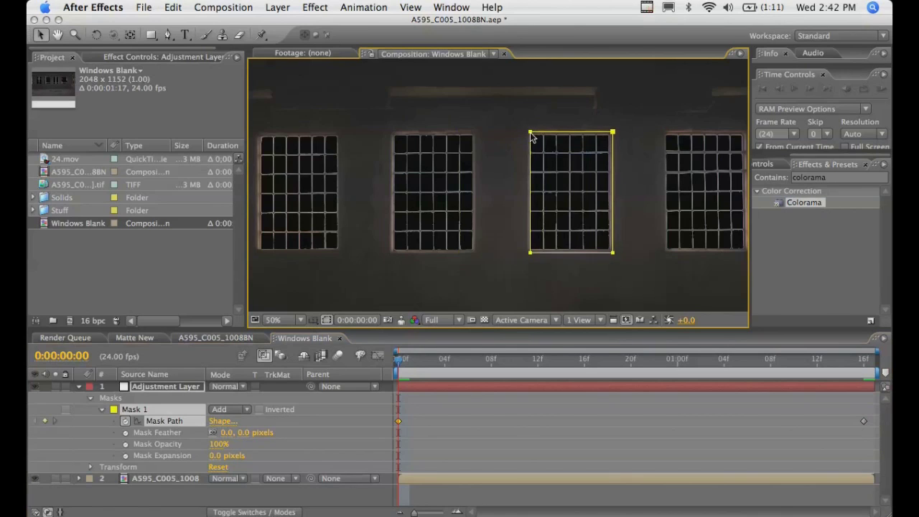
click(644, 362)
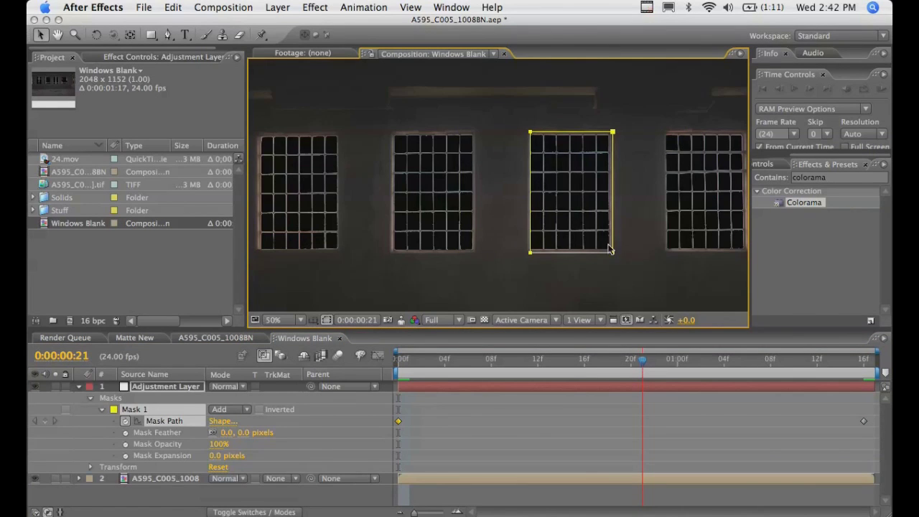
scroll(481, 198, right, 3)
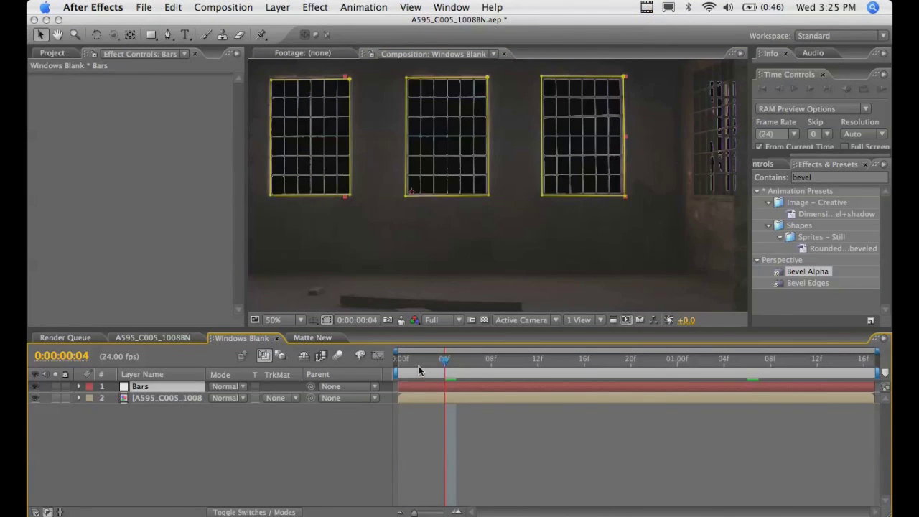
Step: Reveal the mask paths of the Bars layer and inspect the masks around the windows at 0:00:00:22
key(m)
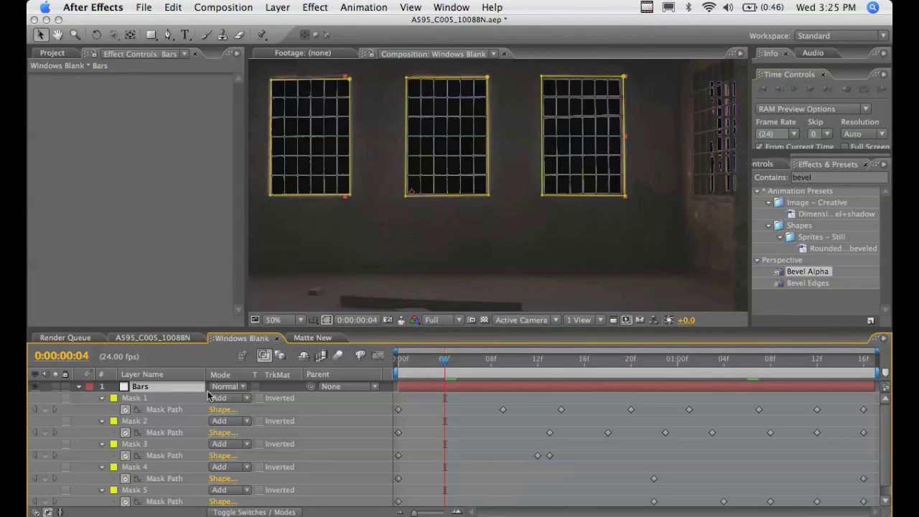
click(655, 361)
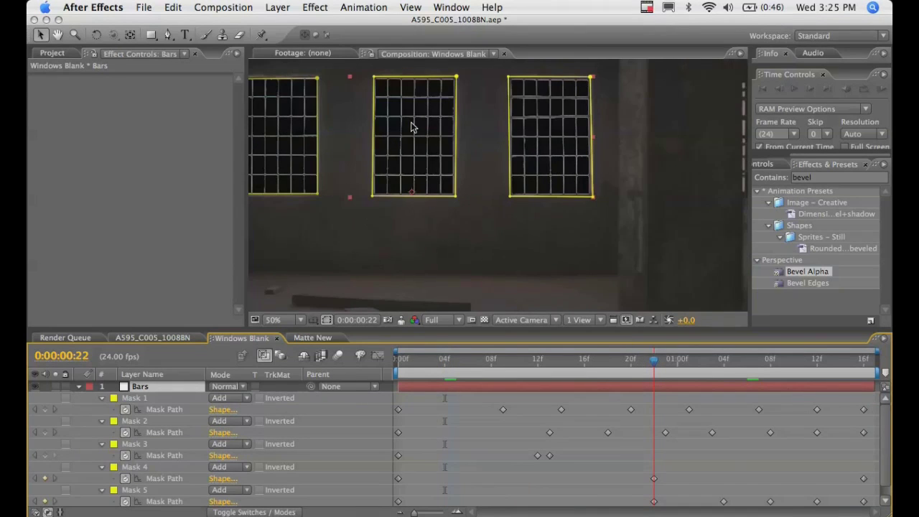
scroll(381, 151, up, 1)
scroll(382, 153, down, 2)
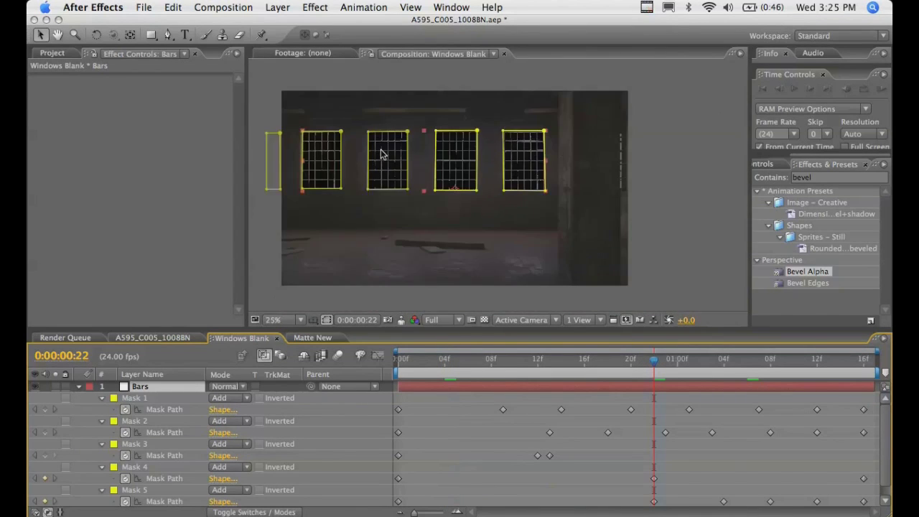
scroll(382, 153, up, 2)
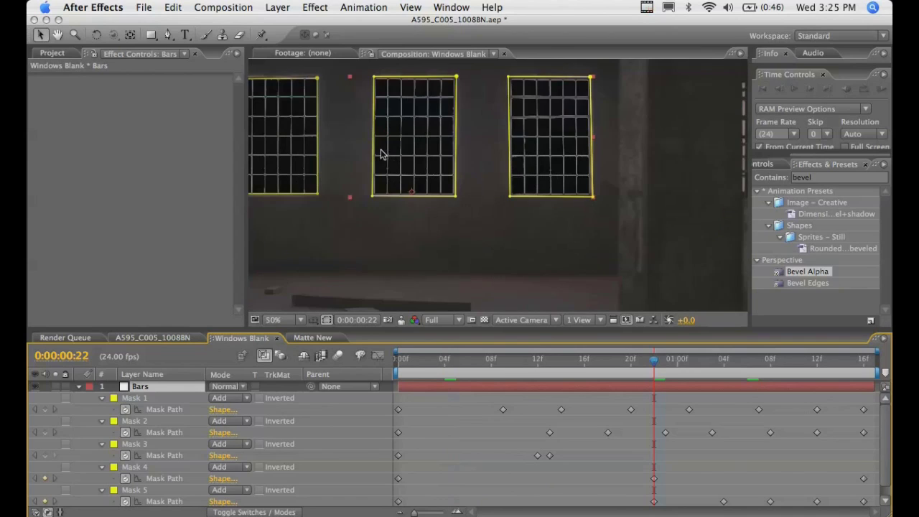
Step: At 0:00:01:06, keyframe Mask 5's path with its edge aligned to the pillar, and compare the side window
click(748, 370)
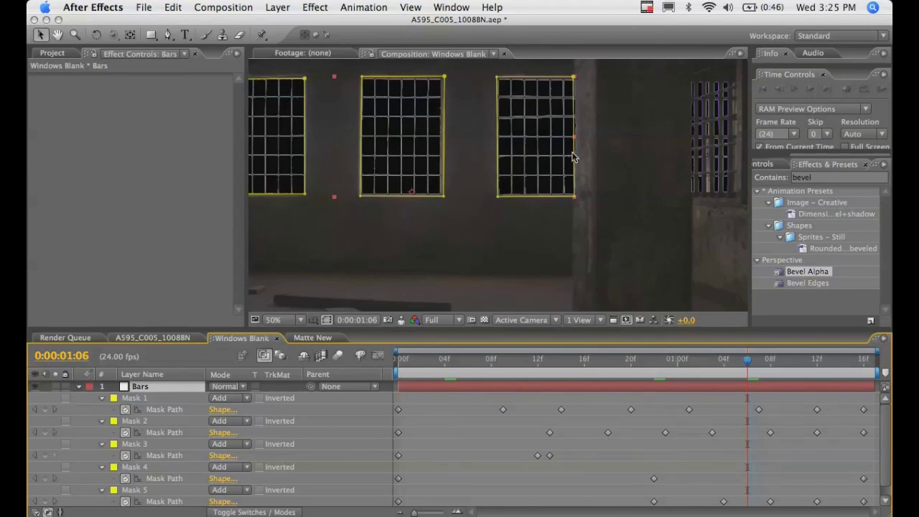
click(573, 78)
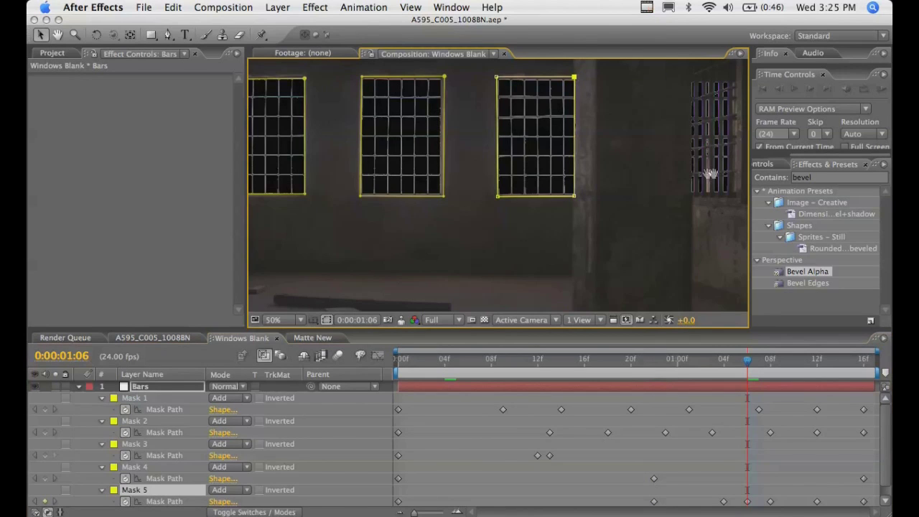
drag(716, 178, 670, 198)
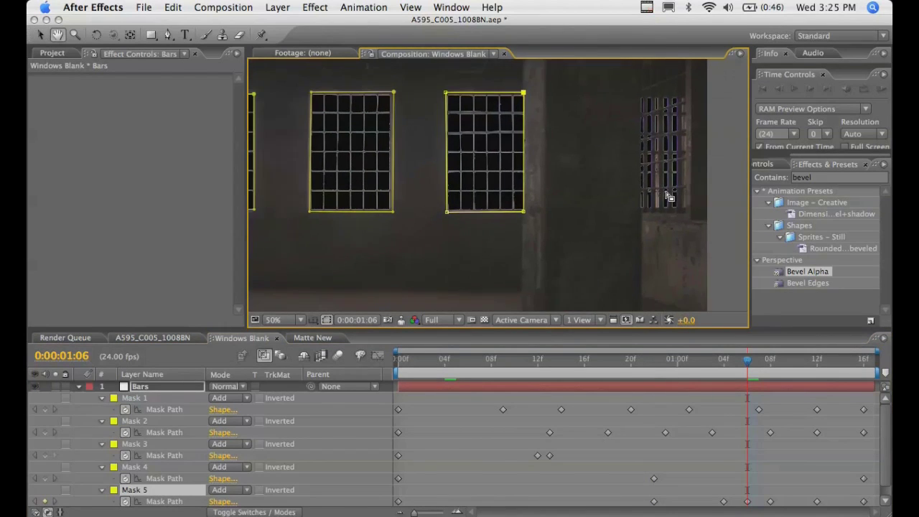
key(v)
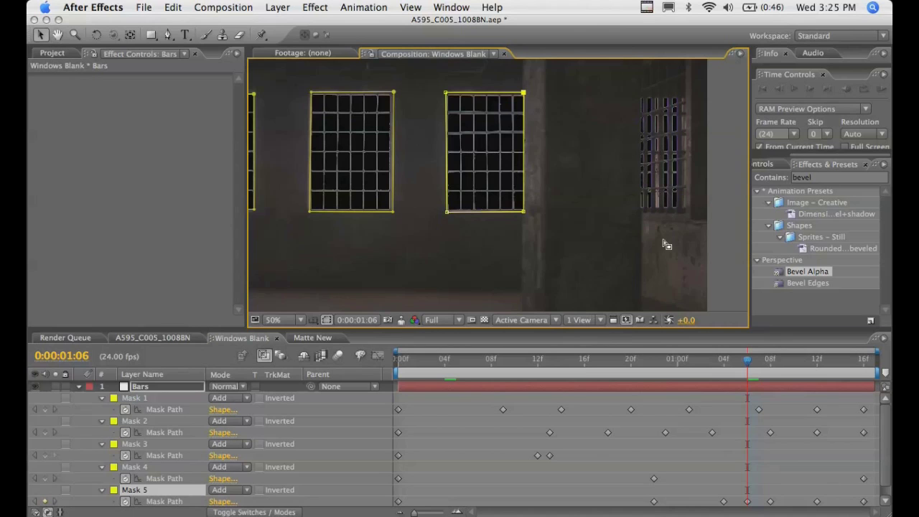
key(h)
drag(462, 191, 716, 208)
key(v)
Step: Collapse and deselect the Bars layer, and examine the window bars up close without mask outlines
key(comma)
click(161, 388)
click(78, 387)
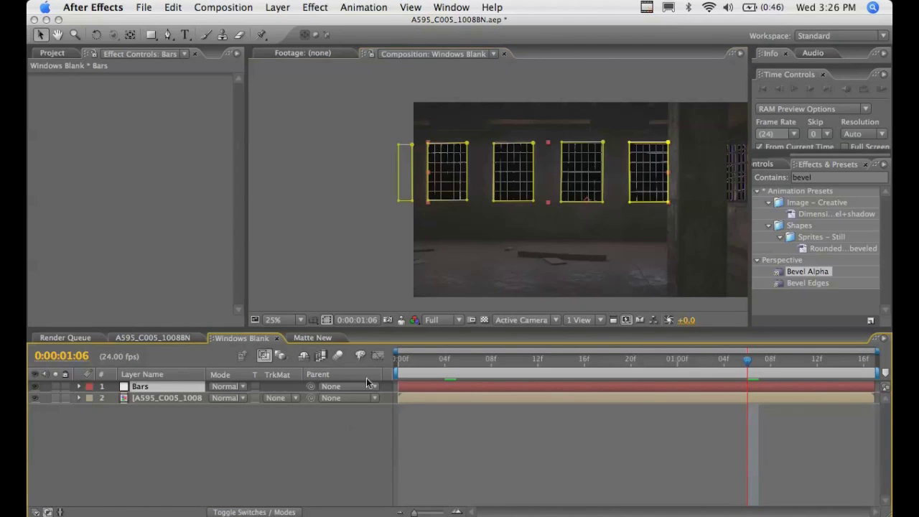
click(286, 457)
key(period)
key(period)
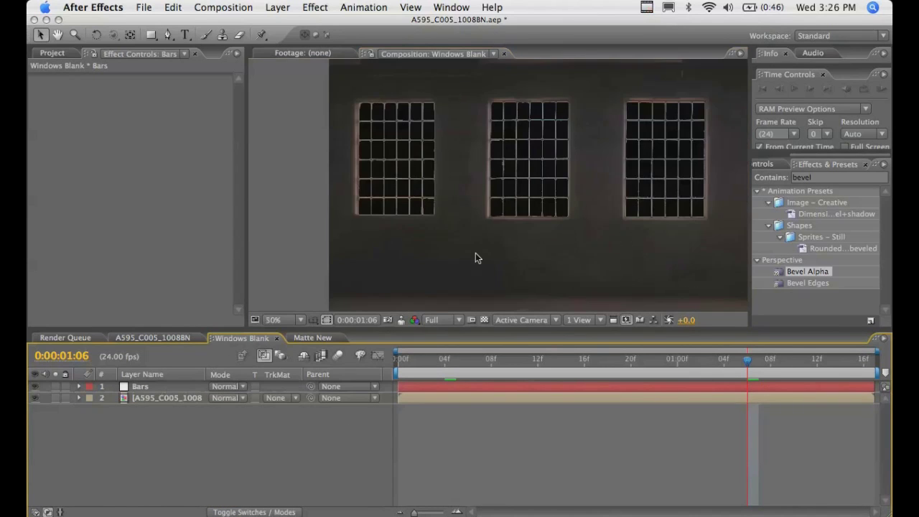
drag(538, 204, 464, 255)
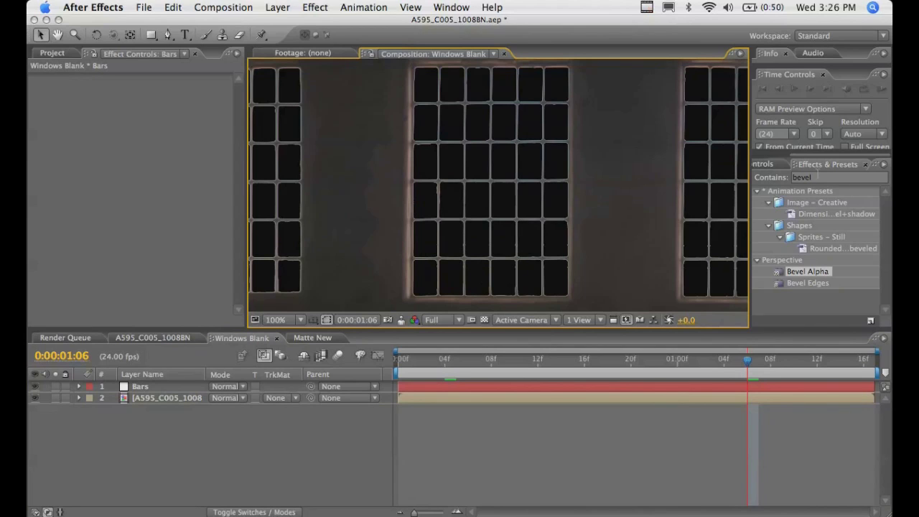
Step: Find the Tint effect and apply it to the Bars layer
key(super+5)
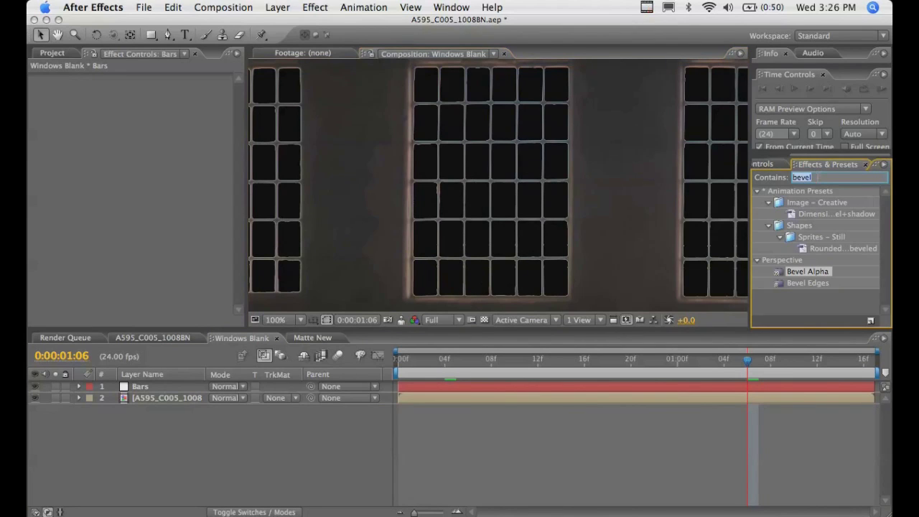
key(BackSpace)
text(tint)
drag(794, 238, 157, 392)
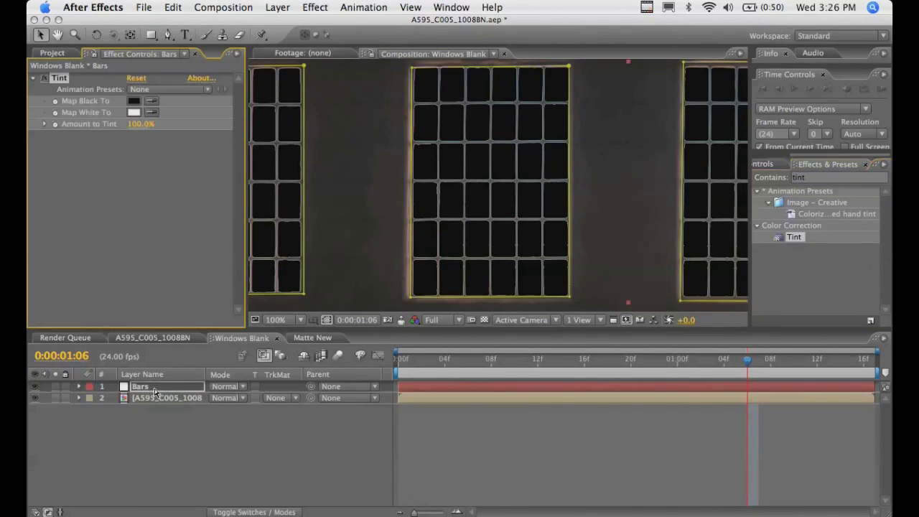
Step: Set Tint's Map White To colour to the muted brown 6F5945
click(134, 113)
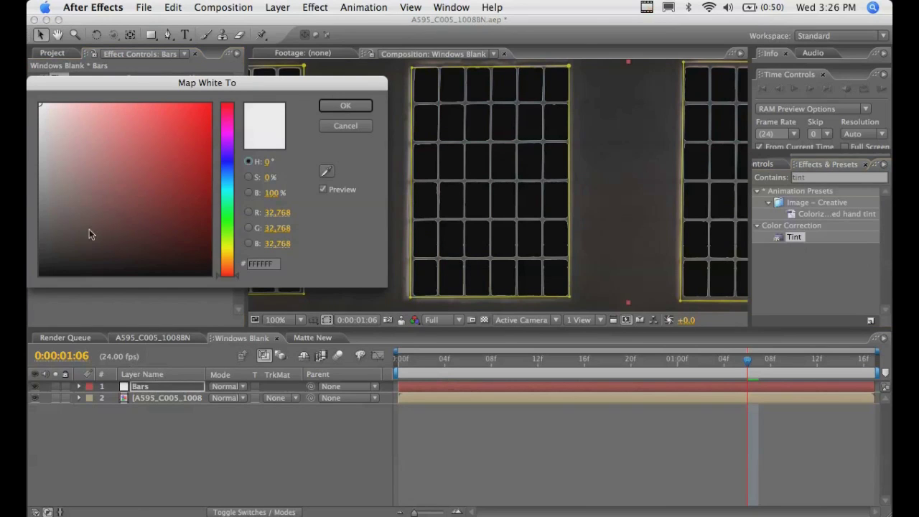
drag(223, 273, 231, 263)
drag(148, 233, 105, 199)
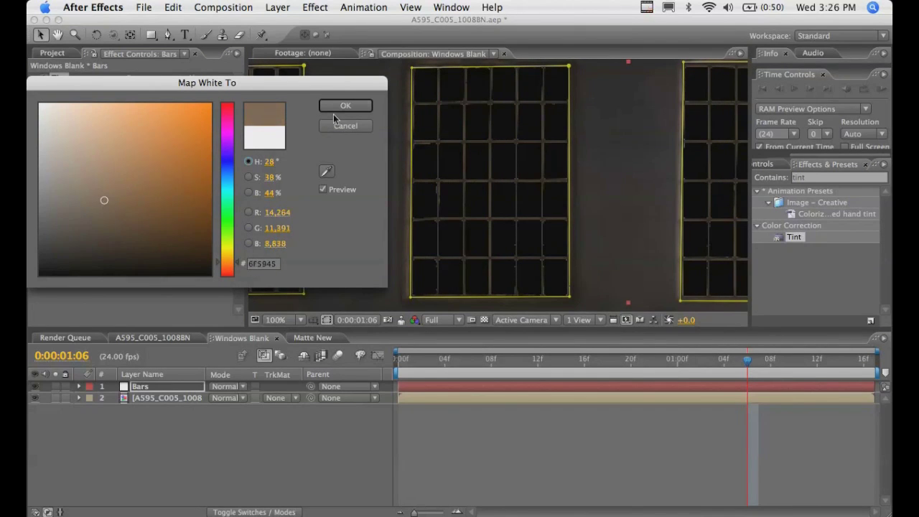
click(346, 105)
Step: Set Tint's Map Black To colour to a dark, muted brown and check the tinted bars without mask outlines
click(134, 101)
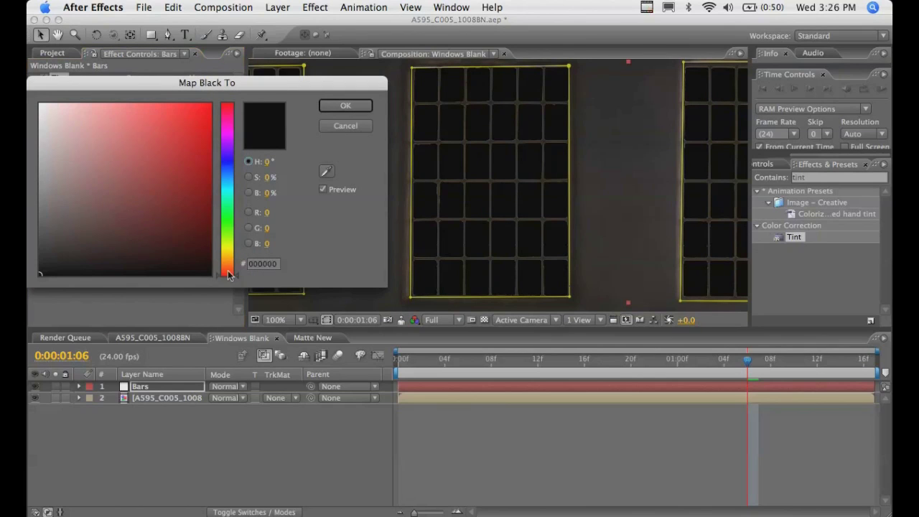
click(230, 270)
drag(229, 270, 230, 262)
drag(158, 247, 88, 251)
click(347, 104)
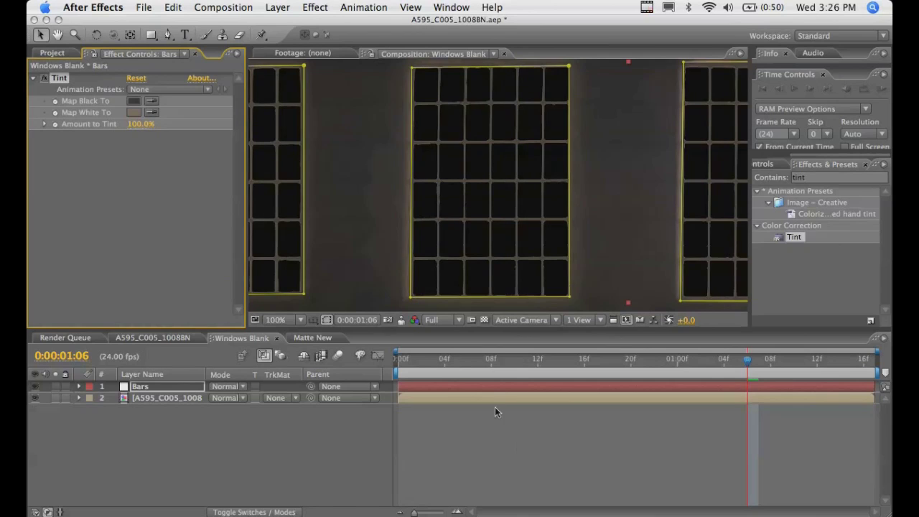
scroll(466, 226, down, 1)
scroll(465, 231, up, 1)
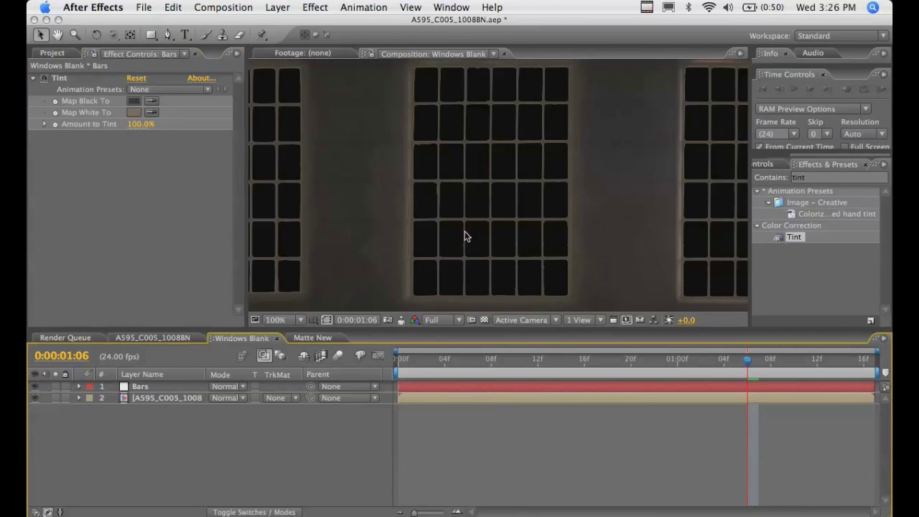
Step: Apply the Bevel Alpha effect to the Bars layer and set its Light Angle to +45.0°
click(824, 175)
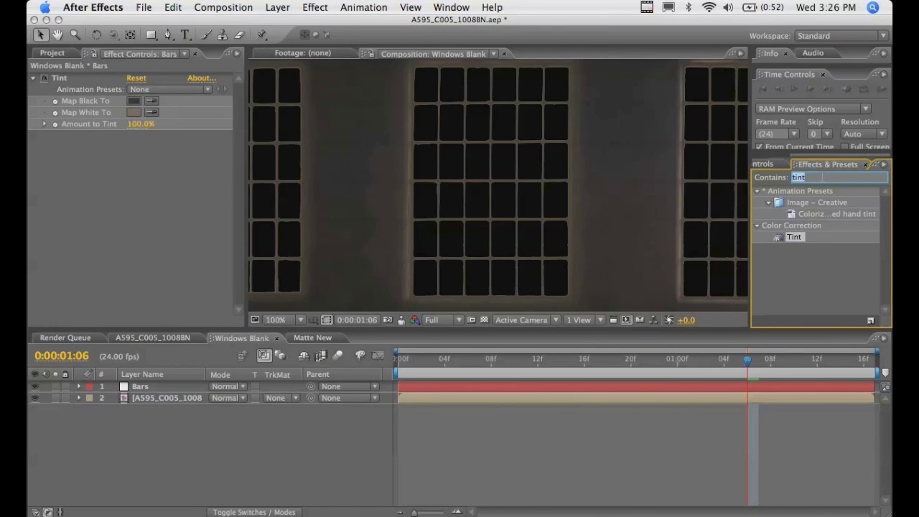
text(bevel)
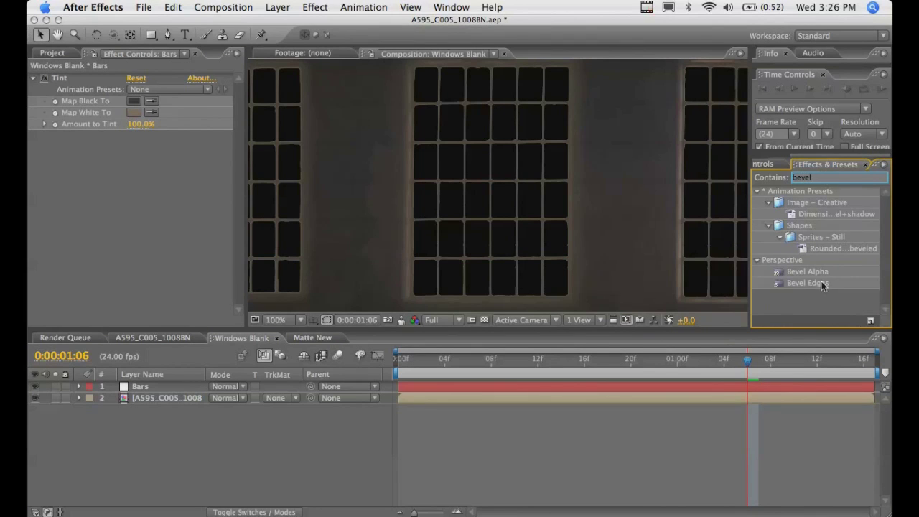
drag(821, 273, 178, 259)
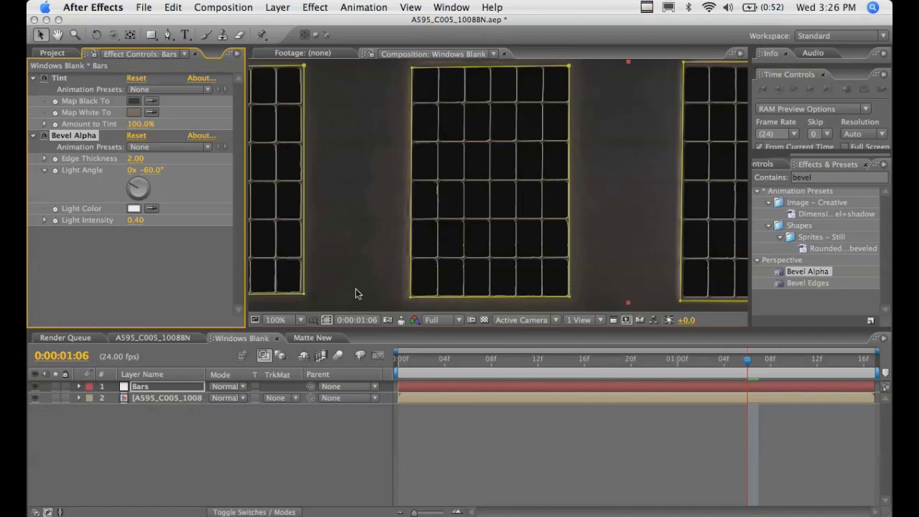
key(period)
drag(131, 189, 146, 184)
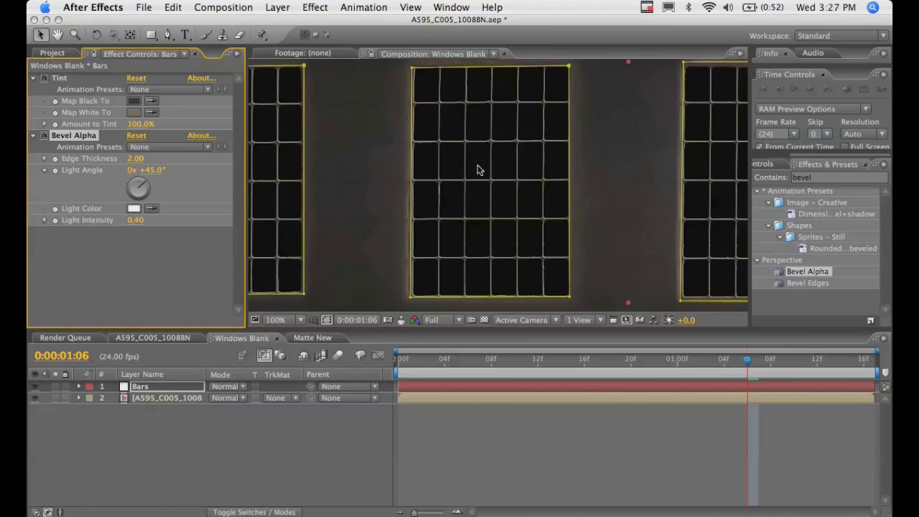
click(647, 7)
click(647, 7)
click(134, 208)
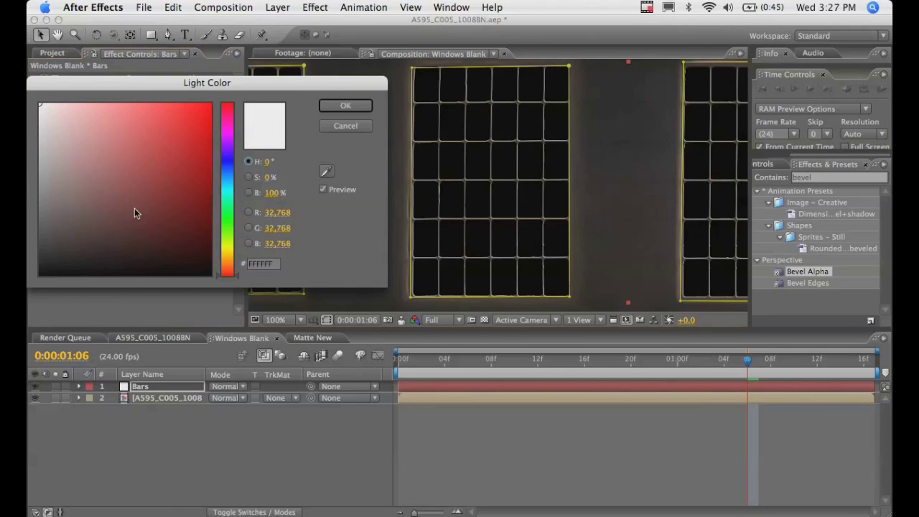
click(326, 125)
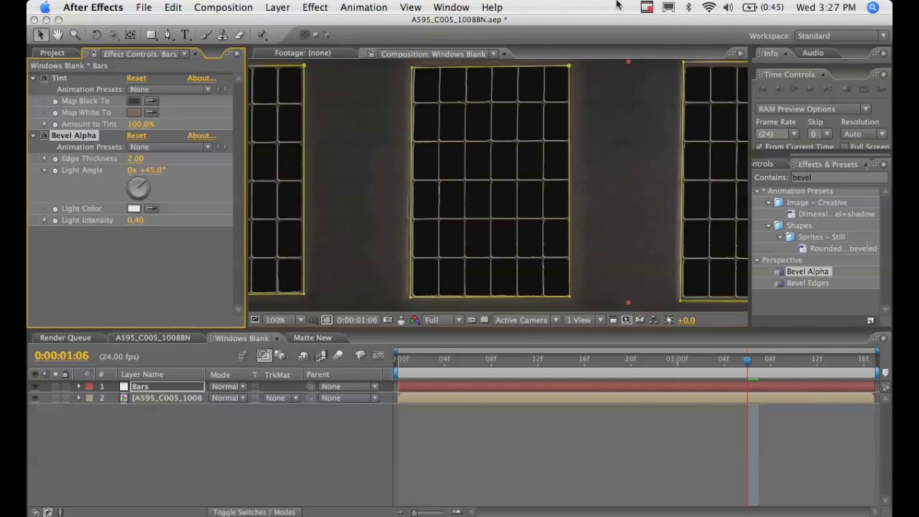
click(652, 8)
click(683, 36)
Step: Set Bevel Alpha's Light Color on the Bars layer to the brown 7D5C24
click(134, 209)
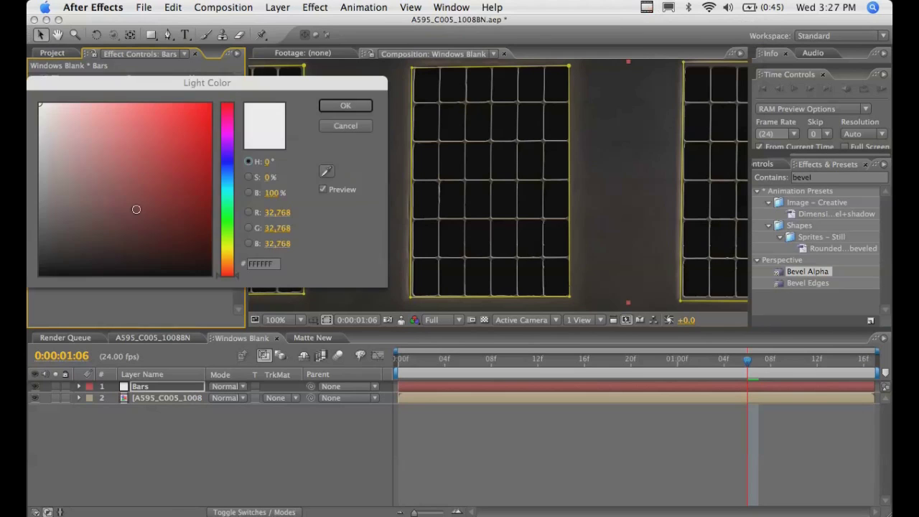
click(232, 261)
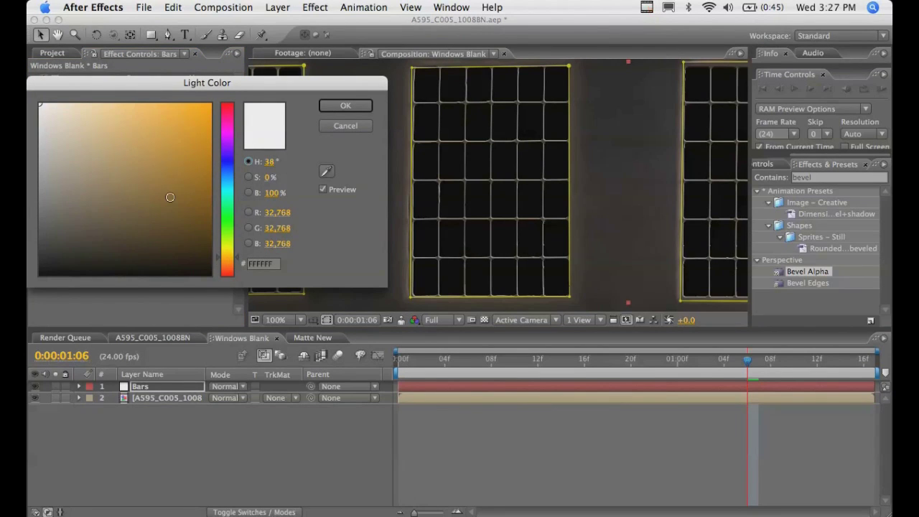
click(169, 192)
drag(166, 185, 161, 191)
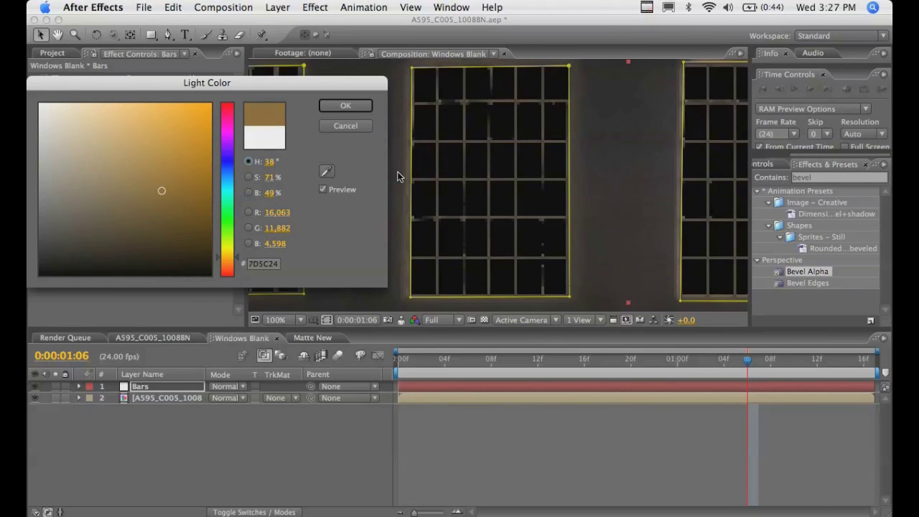
click(347, 106)
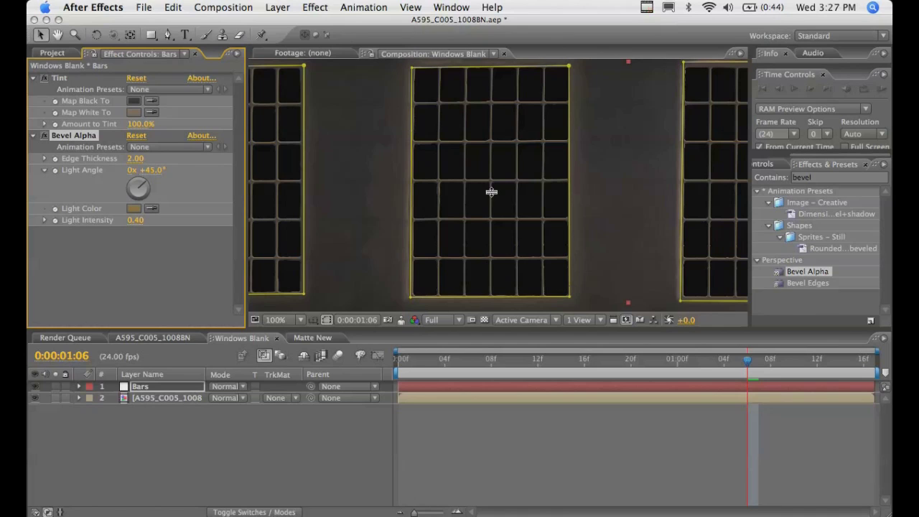
Step: Take a snapshot of the beveled bars and compare it with the view with Bevel Alpha switched off
click(389, 320)
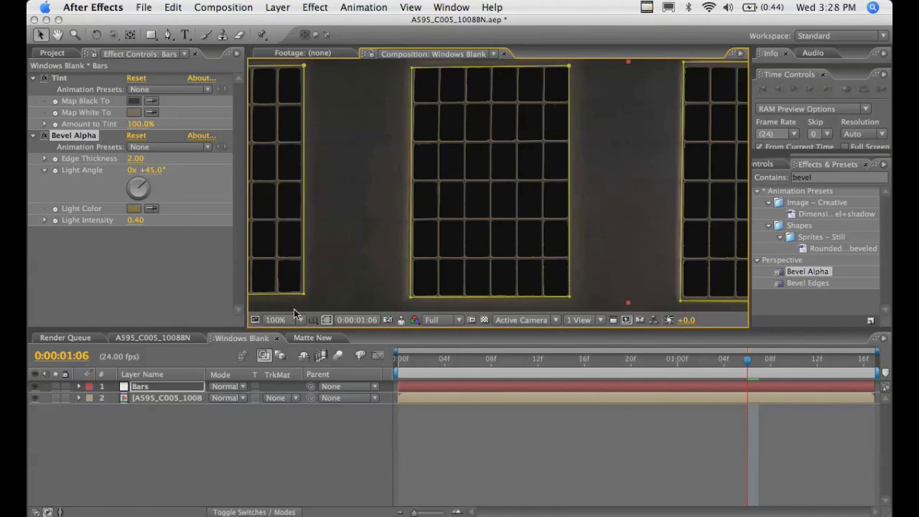
click(47, 140)
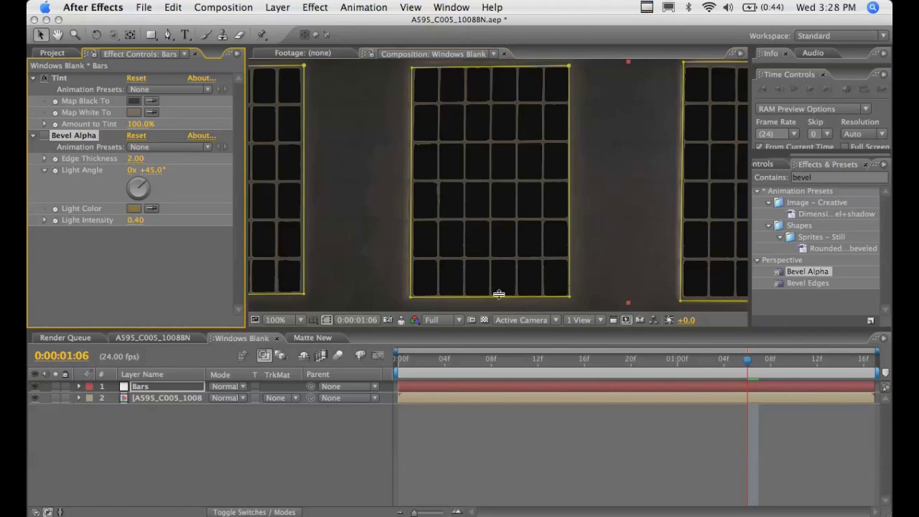
click(400, 324)
click(400, 321)
click(400, 322)
click(400, 321)
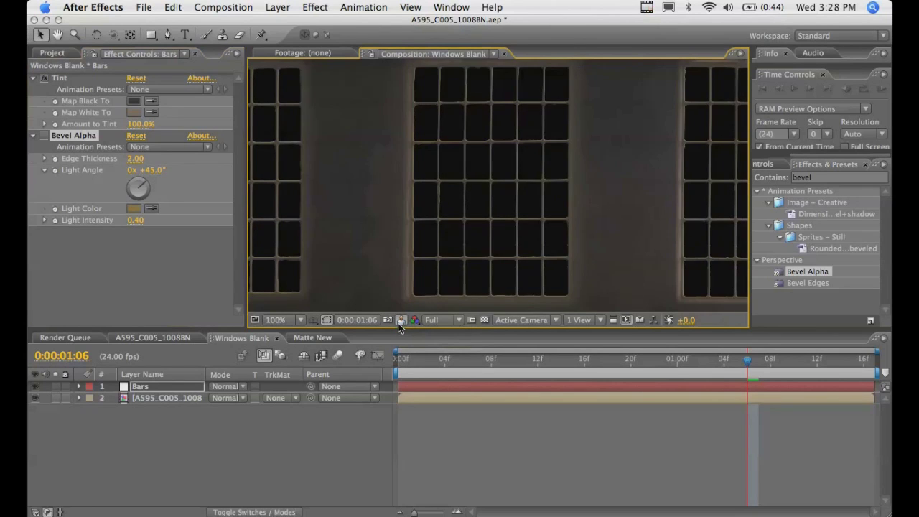
click(400, 323)
click(400, 324)
click(400, 325)
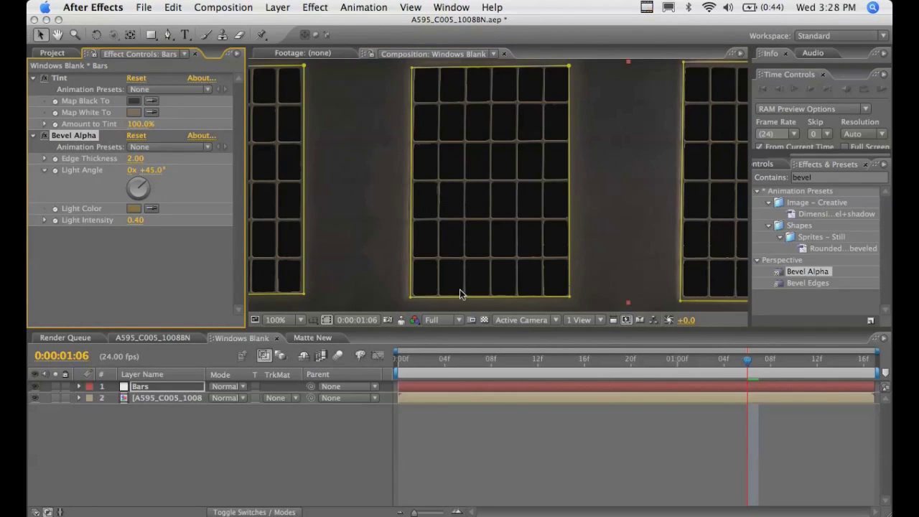
Step: Examine the treated bars and the angled side window without mask outlines at 0:00:01:06, 0:00:00:17 and the first frame
key(comma)
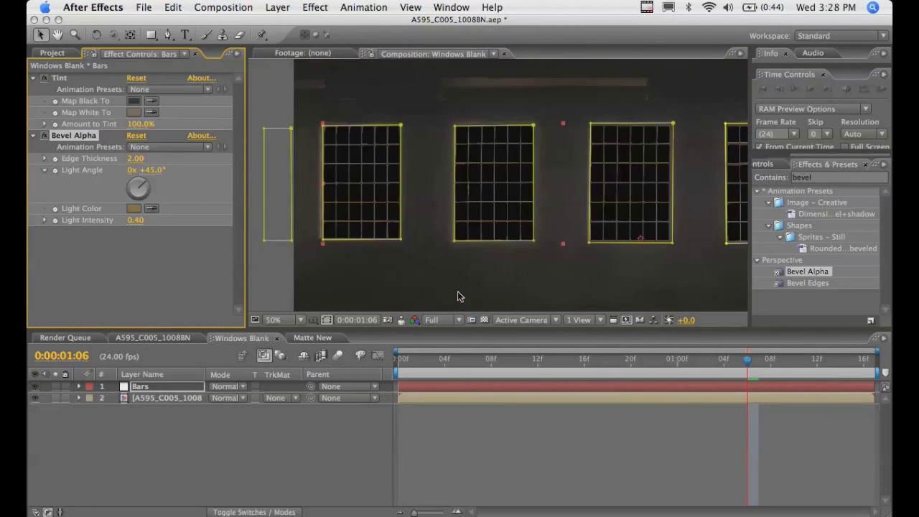
click(274, 446)
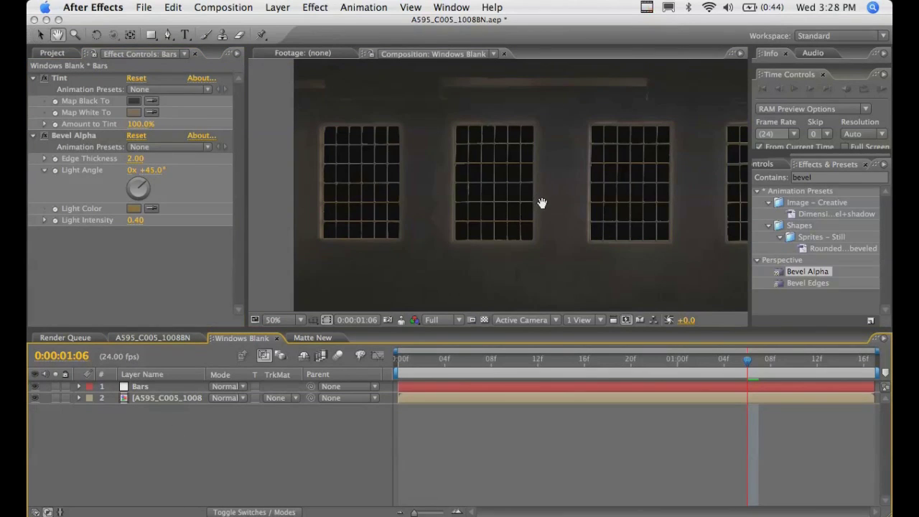
drag(540, 199, 225, 225)
drag(502, 208, 384, 201)
key(v)
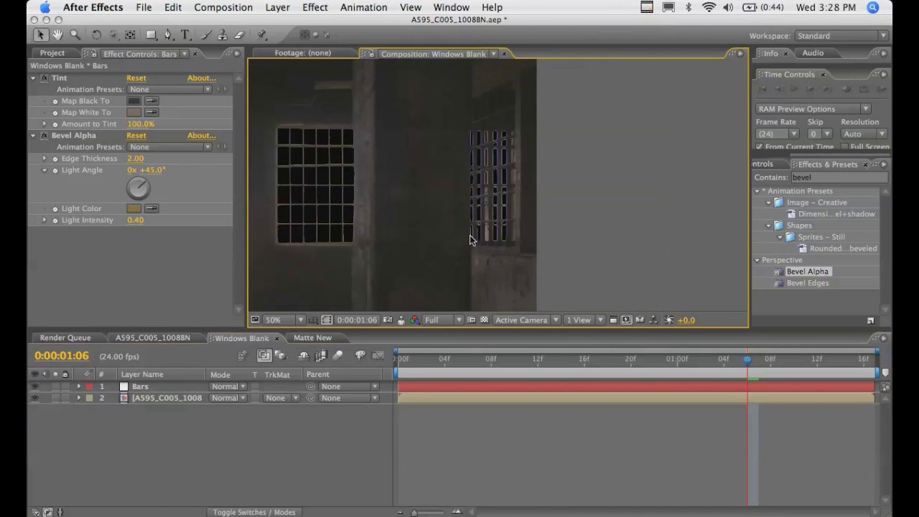
click(595, 358)
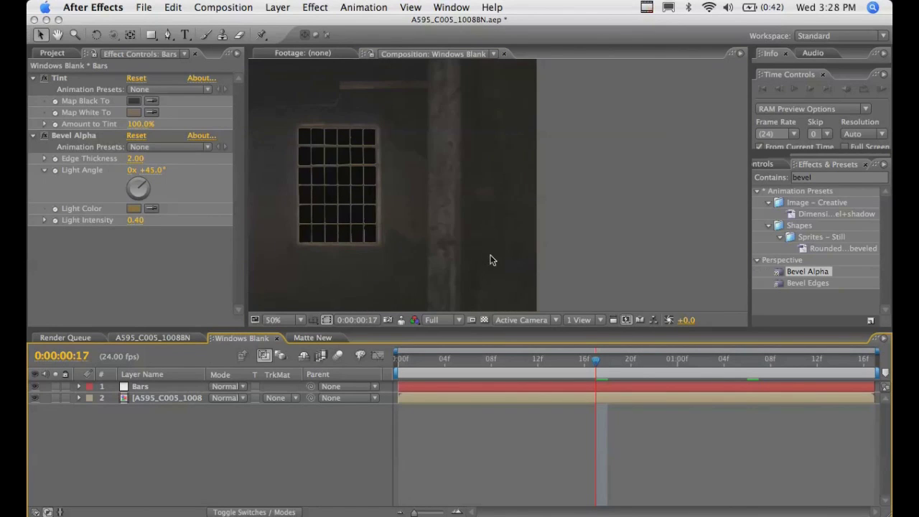
click(404, 361)
click(399, 359)
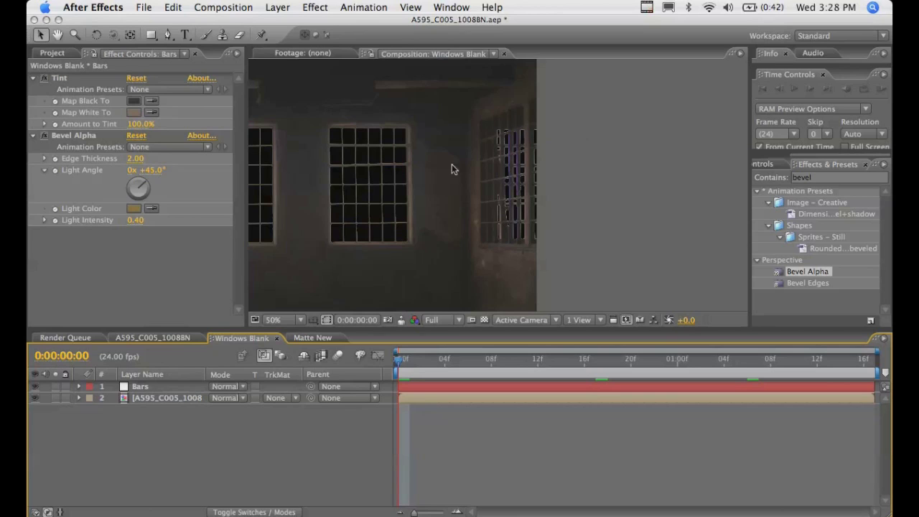
Step: Add a new adjustment layer above the Bars layer in the Windows Blank composition
click(250, 6)
mouse_move(381, 25)
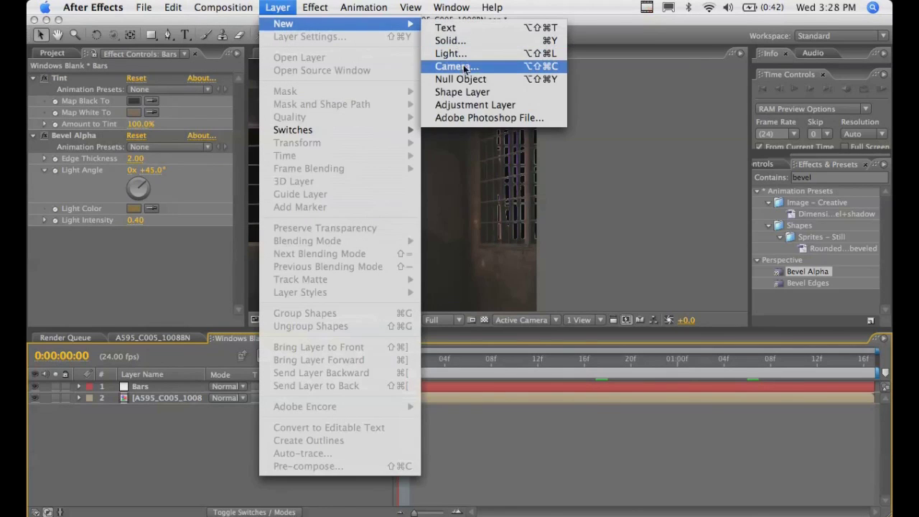
click(468, 106)
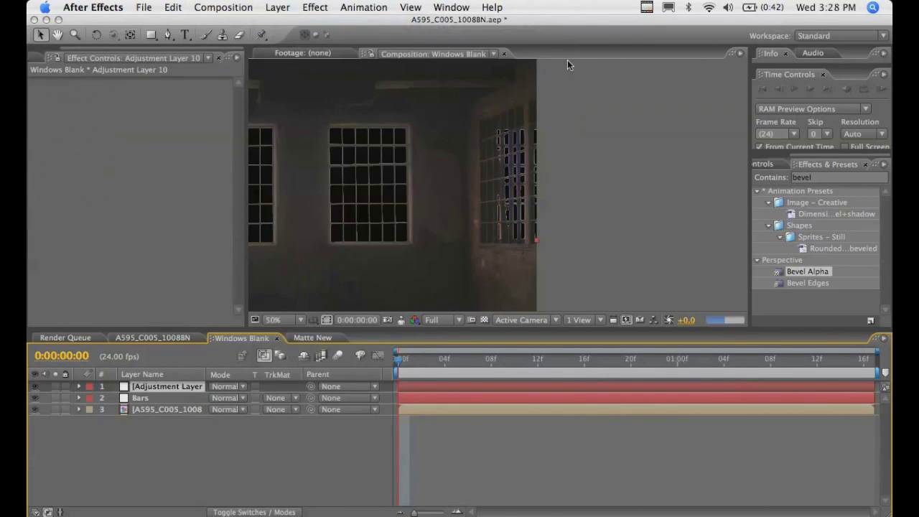
click(647, 7)
click(672, 47)
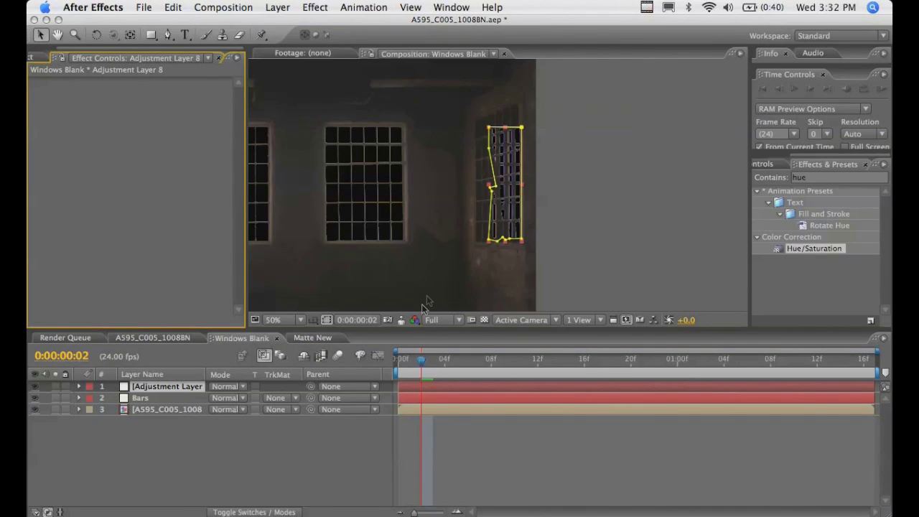
Step: Reveal the Mask Path keyframes of the adjustment layer around the side window and rename the layer Chromatic
click(424, 389)
key(m)
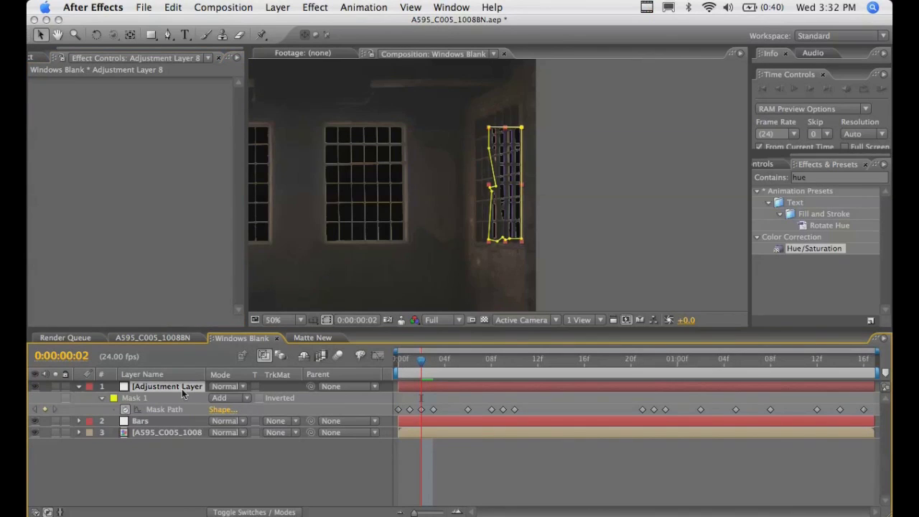
key(Return)
text(Chromatic)
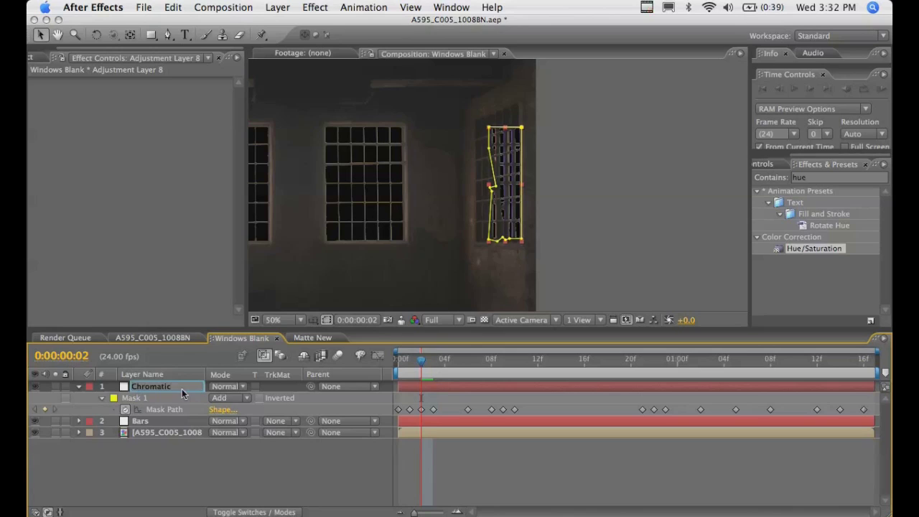
key(Return)
Step: Check how the Chromatic mask follows the side window at 0:00:00:12, 0:00:00:22 and 0:00:01:08
click(539, 361)
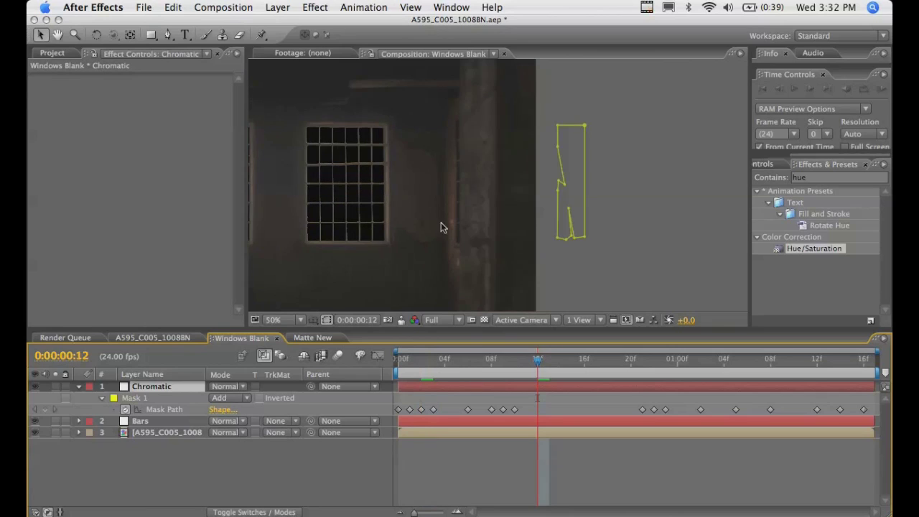
drag(611, 358, 654, 359)
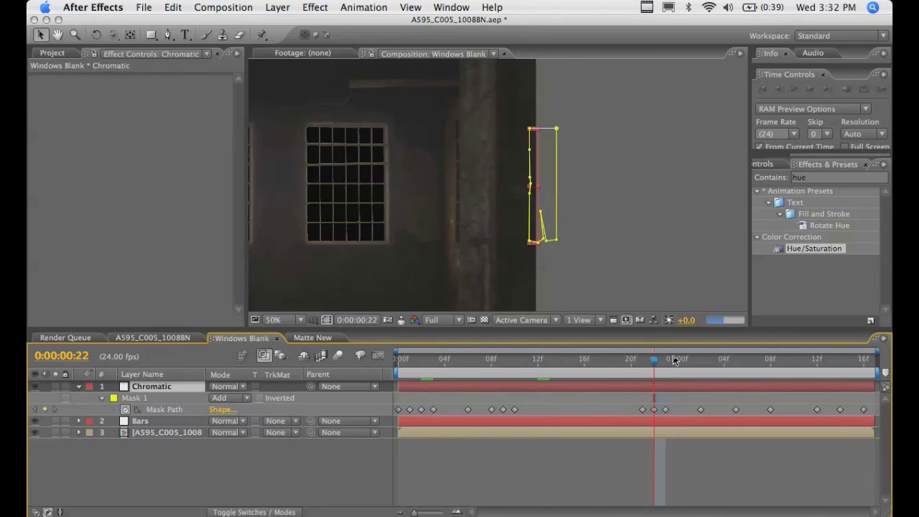
click(772, 360)
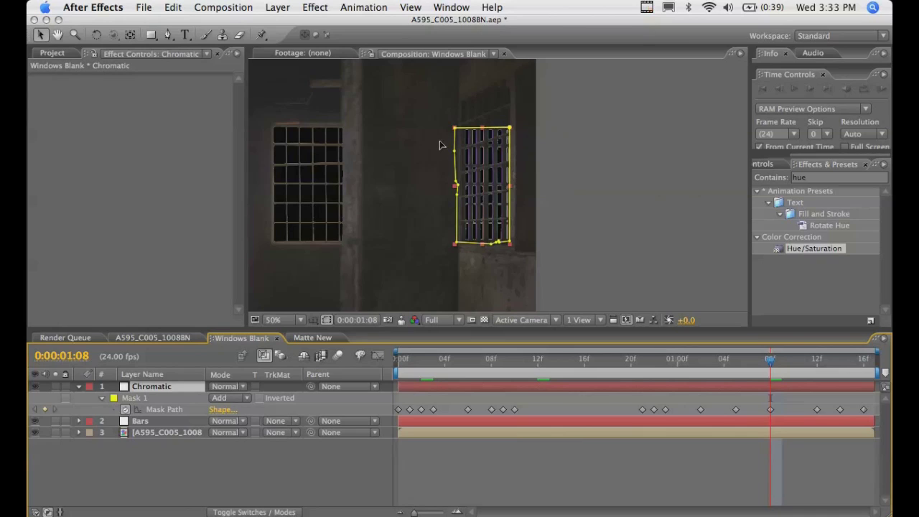
Step: Find the Simple Choker effect and apply it to the Chromatic layer
click(812, 259)
click(840, 177)
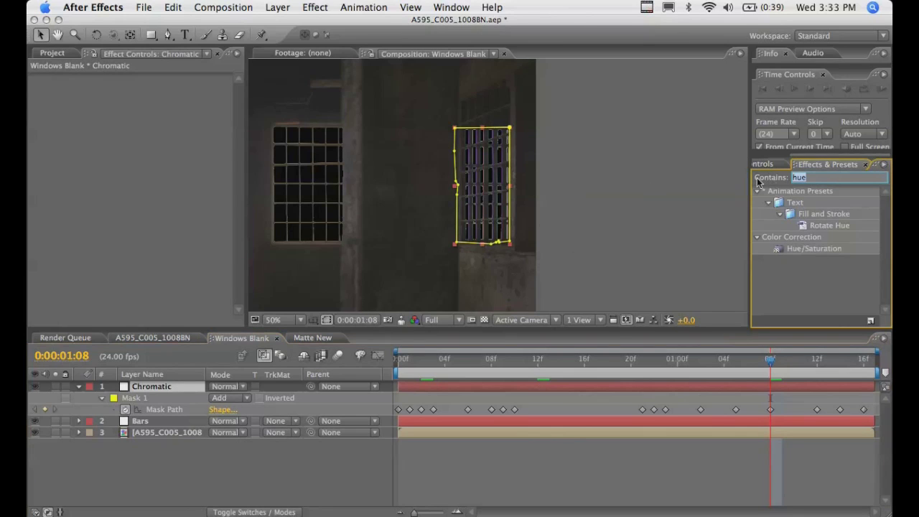
key(BackSpace)
text(simple)
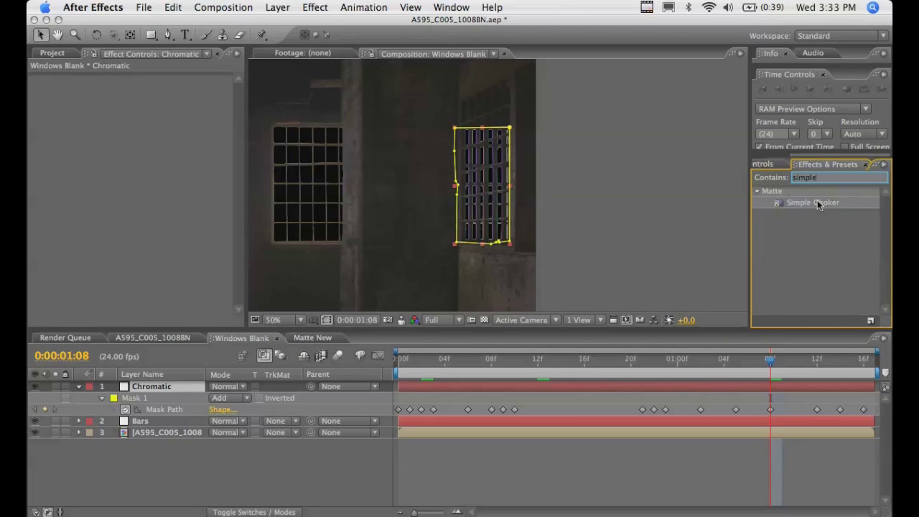
drag(817, 204, 154, 388)
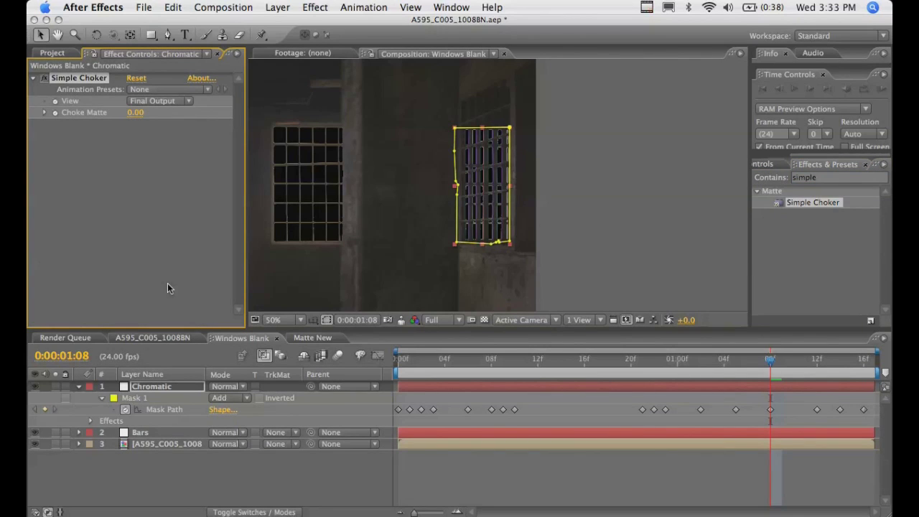
Step: Set Simple Choker's Choke Matte to 2.30 and check the purple fringes on the side window's bars up close
scroll(454, 222, up, 2)
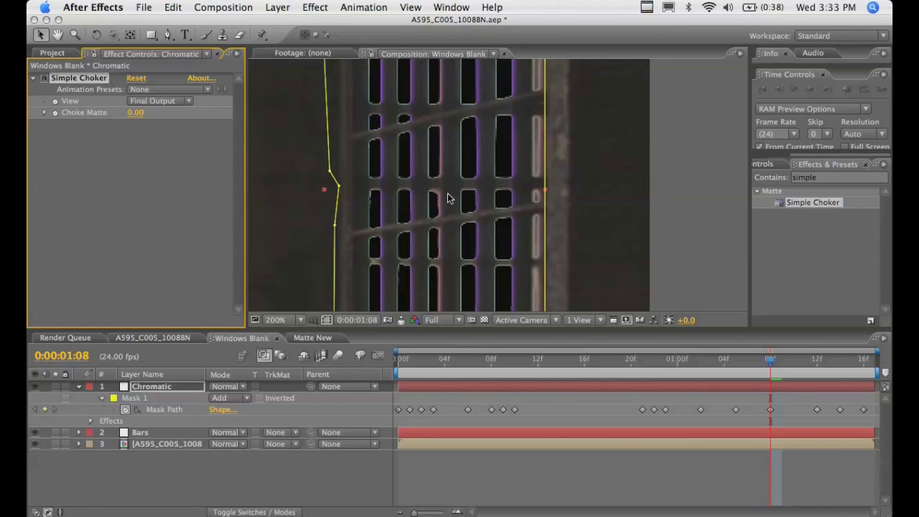
scroll(450, 191, down, 3)
scroll(447, 198, up, 3)
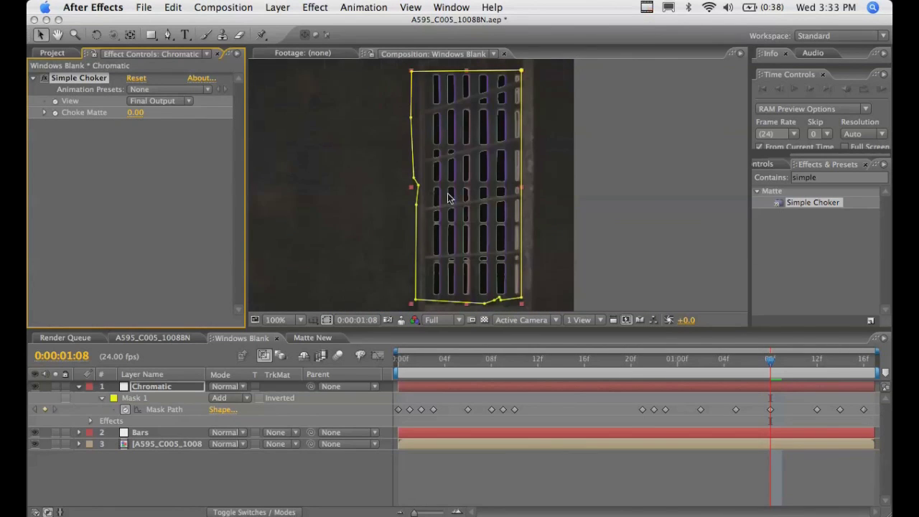
scroll(306, 191, down, 3)
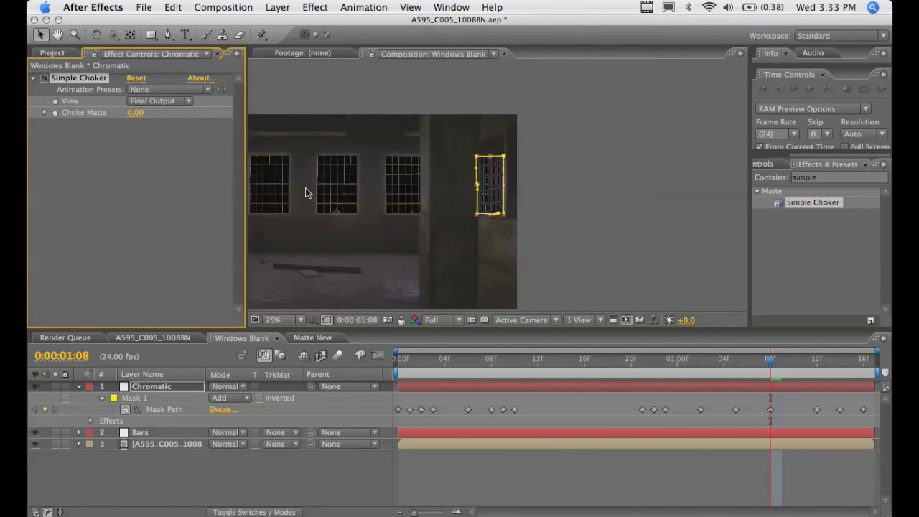
scroll(431, 205, up, 2)
scroll(431, 203, down, 2)
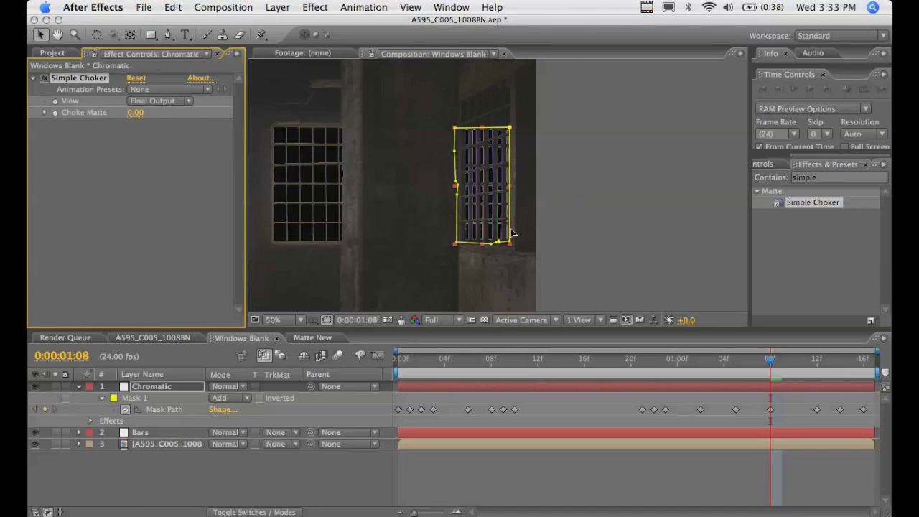
scroll(511, 234, up, 5)
scroll(511, 232, down, 2)
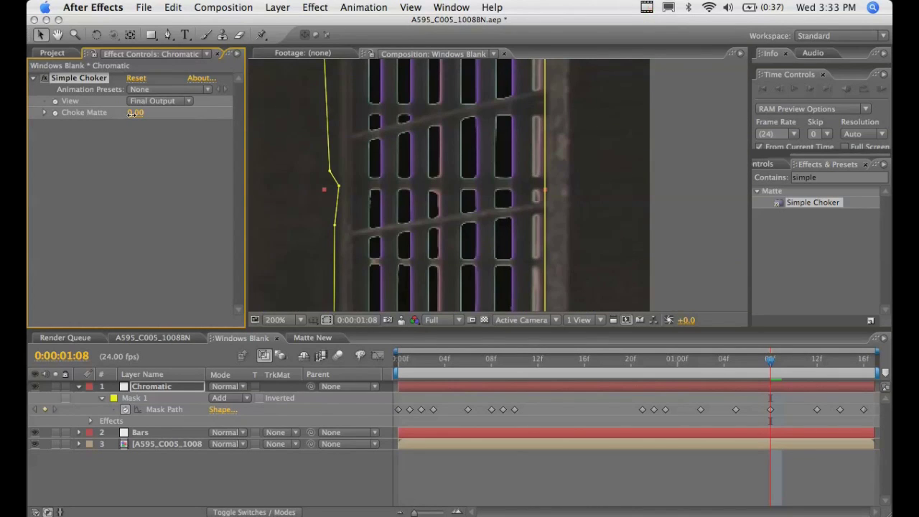
drag(136, 115, 144, 119)
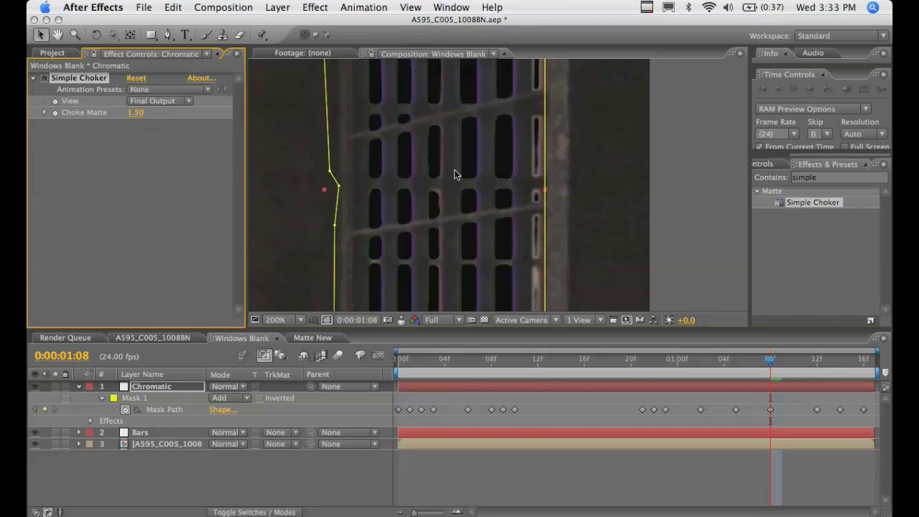
drag(140, 119, 146, 116)
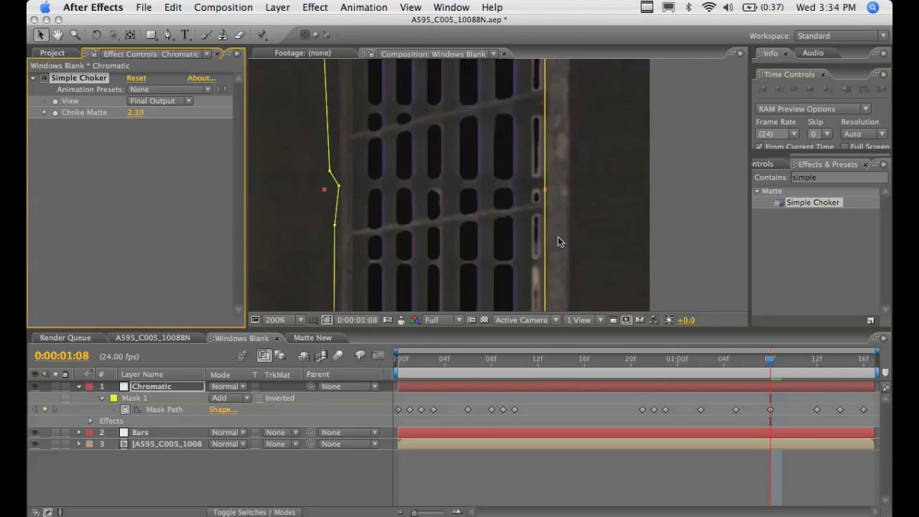
key(comma)
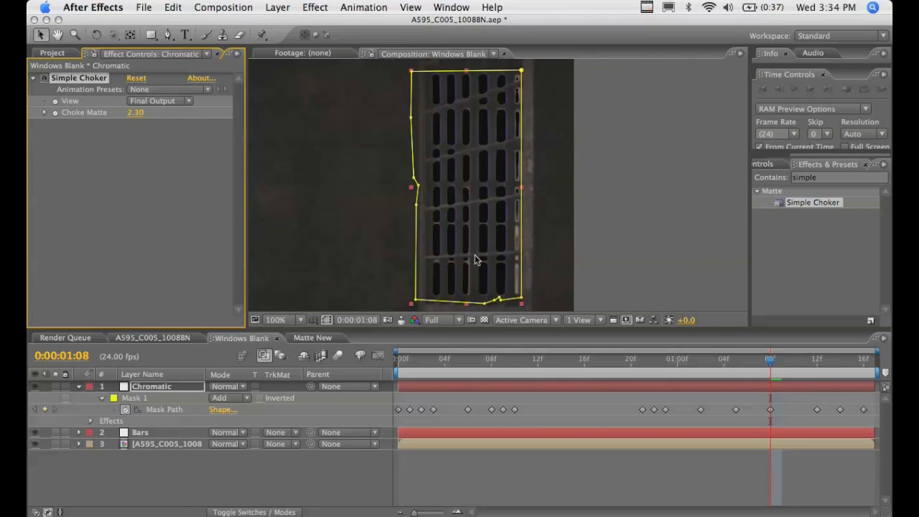
key(period)
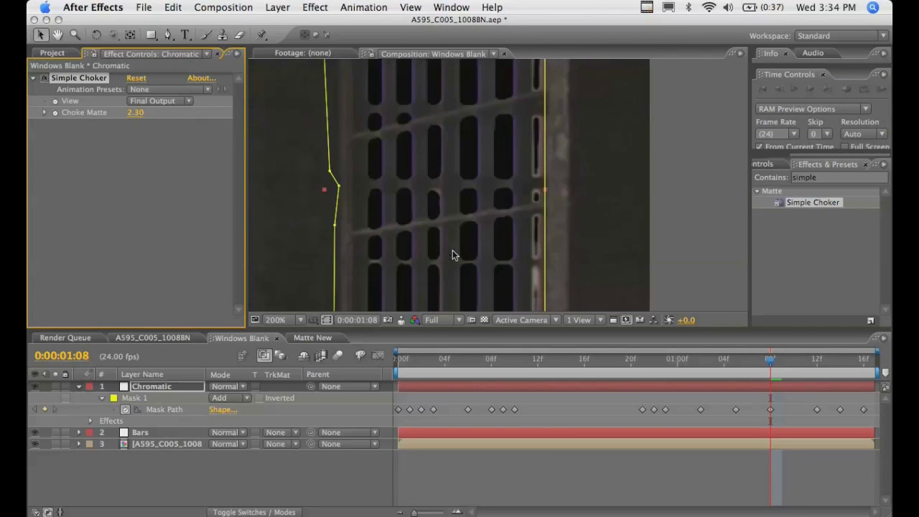
Step: Find the Hue/Saturation effect and add it to the Chromatic layer after Simple Choker
click(834, 181)
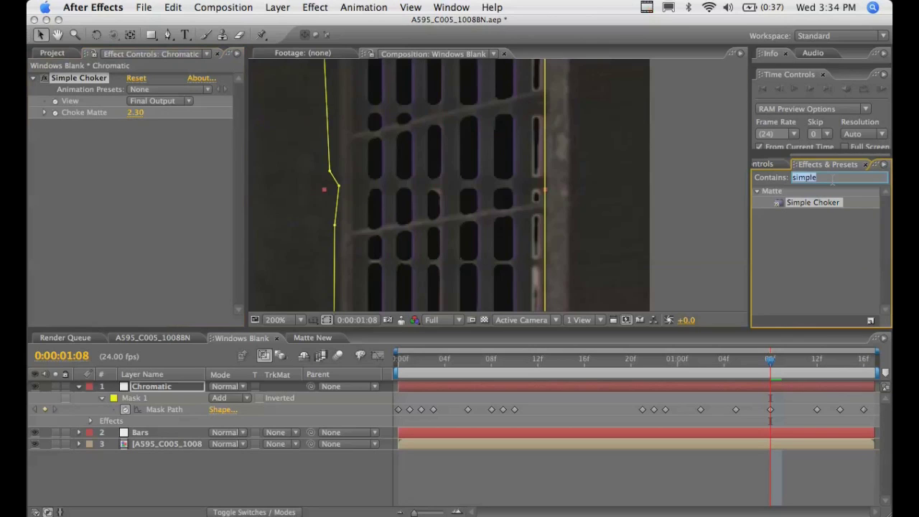
text(hue)
drag(826, 249, 118, 240)
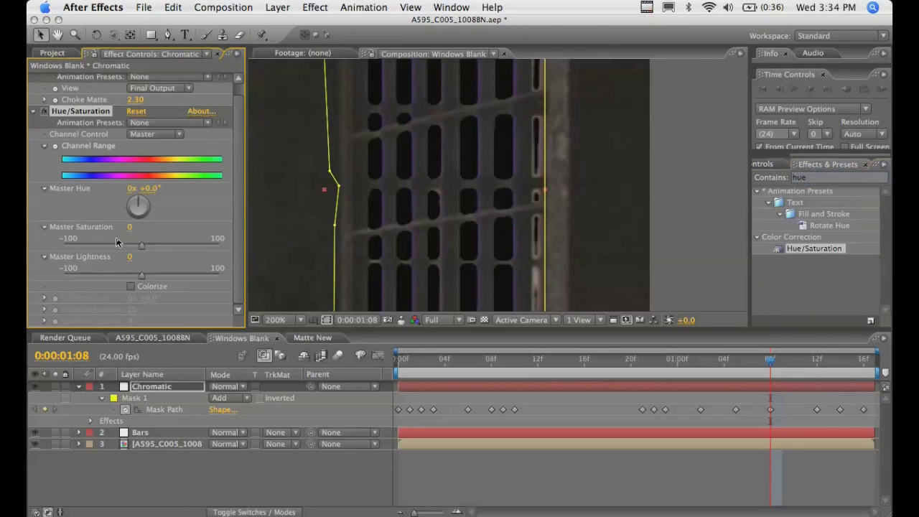
Step: Set Hue/Saturation's Channel Control to Magentas and widen its channel range into the blues and towards red
click(144, 133)
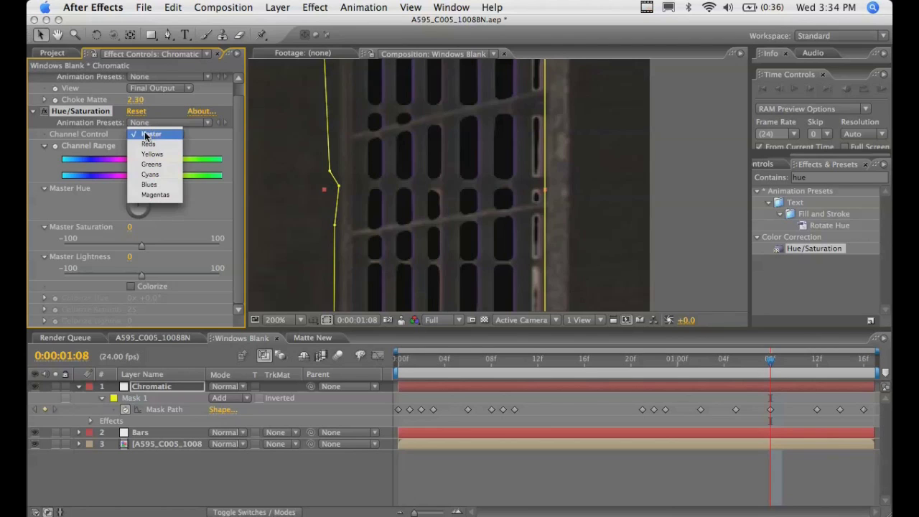
click(155, 194)
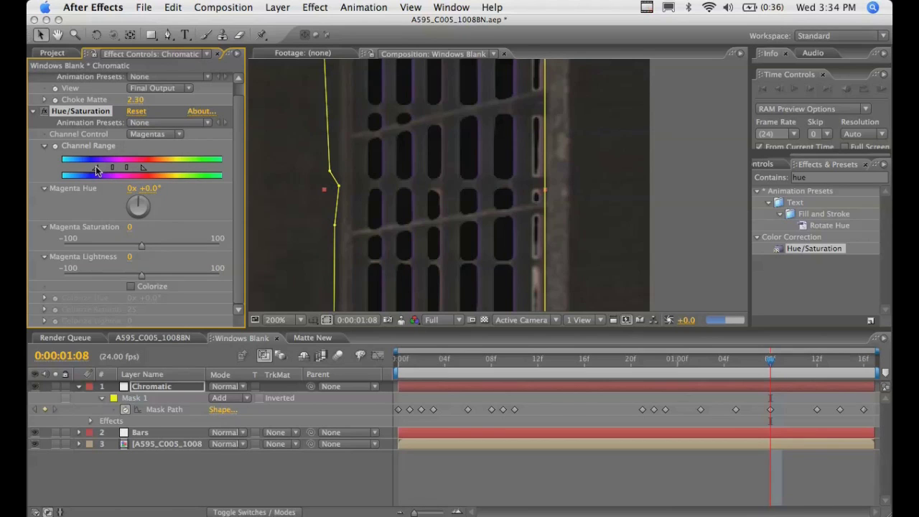
drag(95, 166, 83, 170)
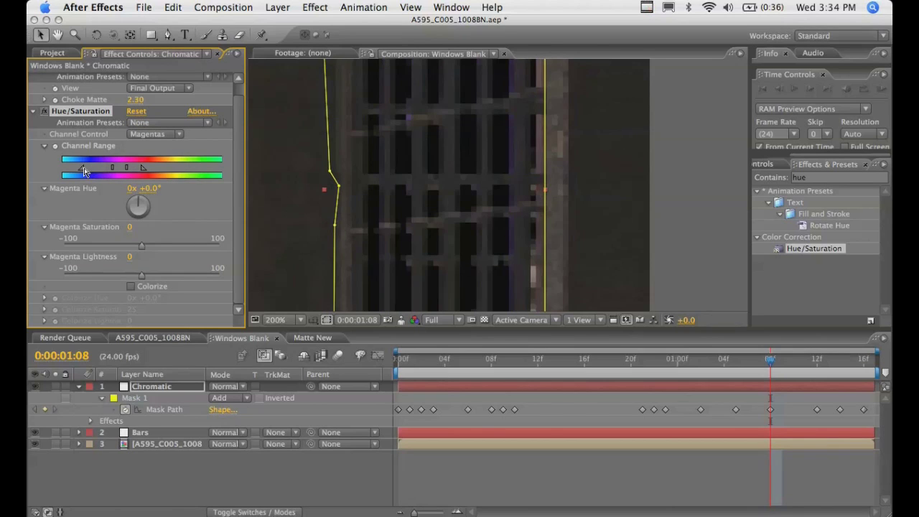
drag(98, 171, 91, 171)
click(153, 135)
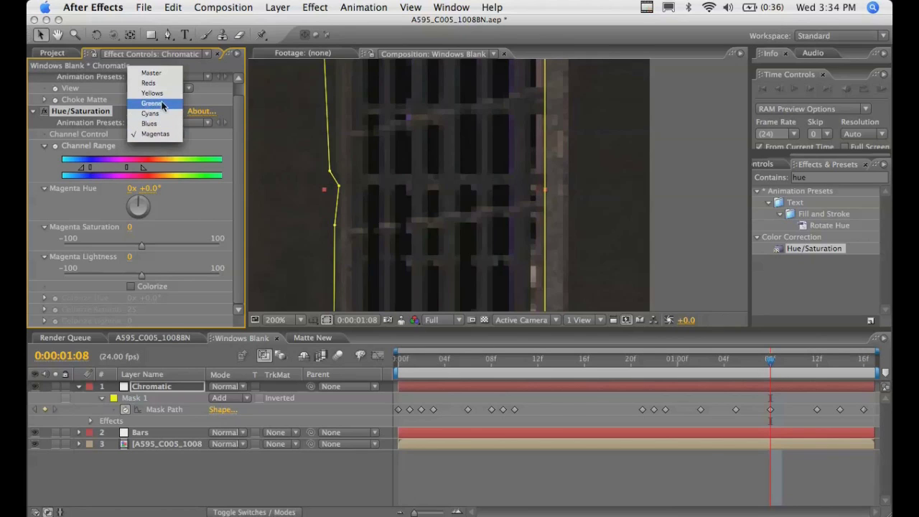
key(Escape)
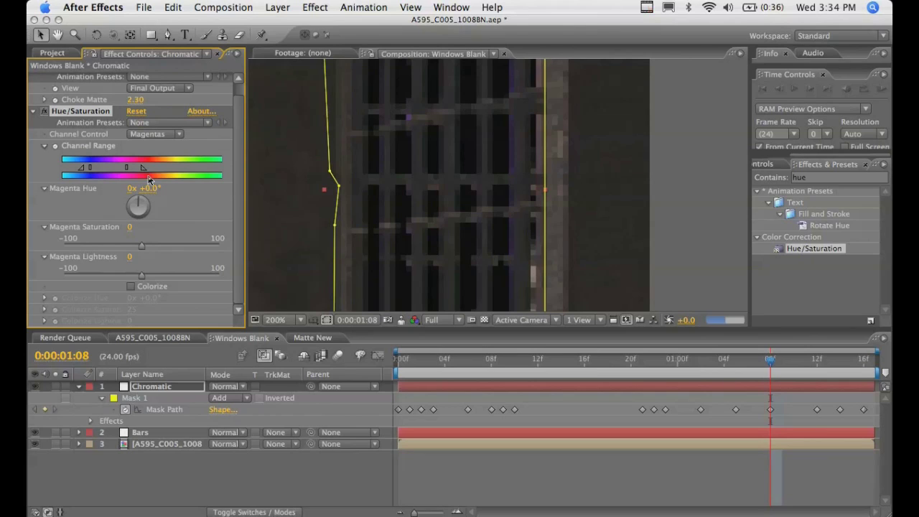
drag(130, 170, 138, 173)
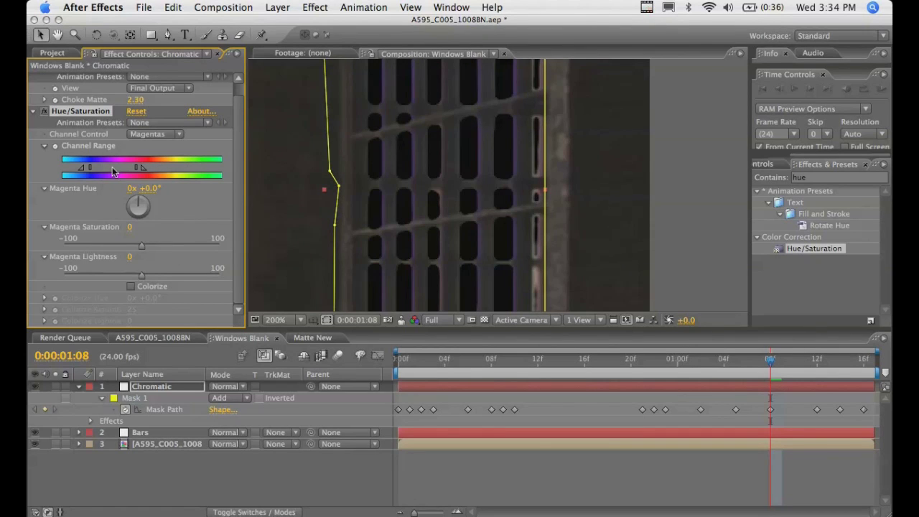
Step: Set Magenta Saturation to -33 and Magenta Lightness to -66 for the side window's bars
click(115, 246)
click(91, 273)
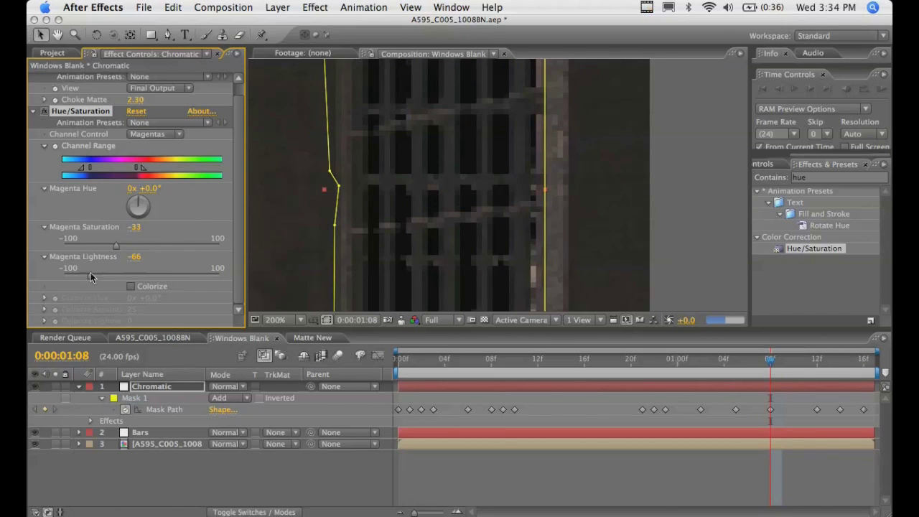
scroll(503, 212, down, 2)
scroll(503, 219, up, 2)
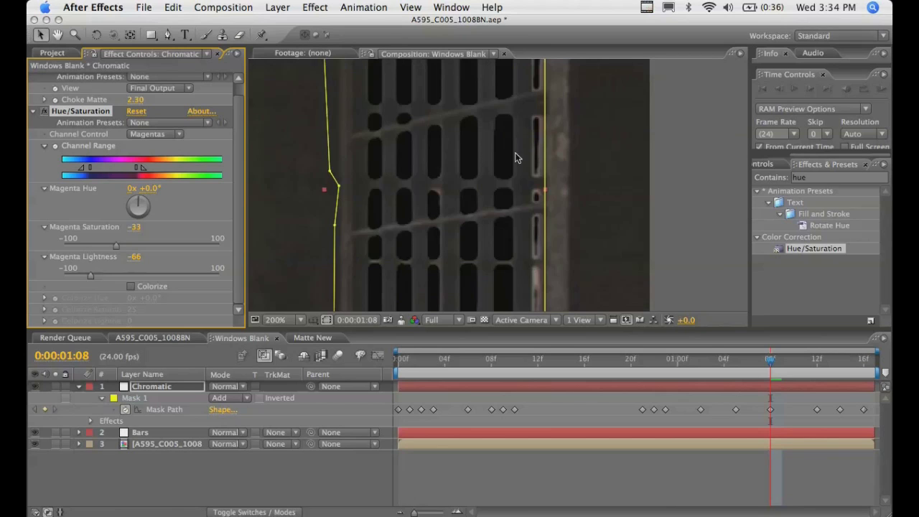
scroll(514, 152, up, 2)
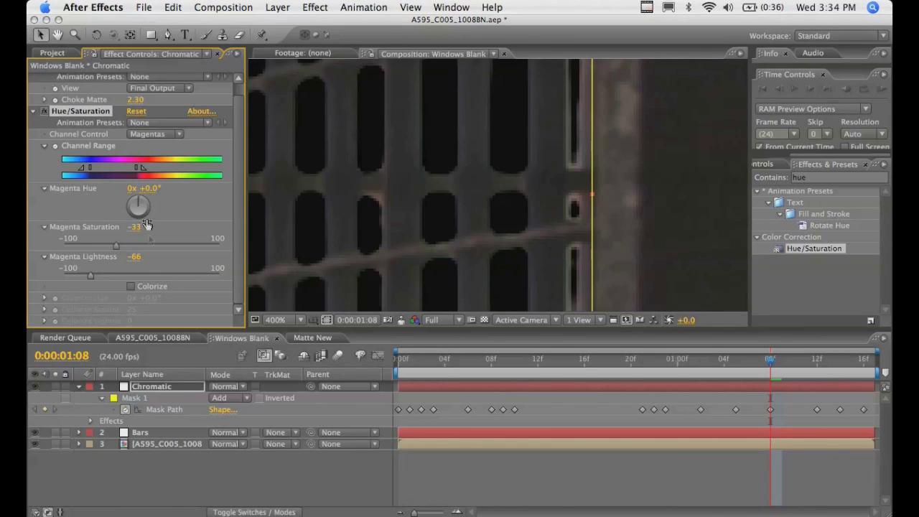
Step: Extend the Magentas range's outer falloff further into red and lower Magenta Saturation to -63
drag(142, 170, 141, 171)
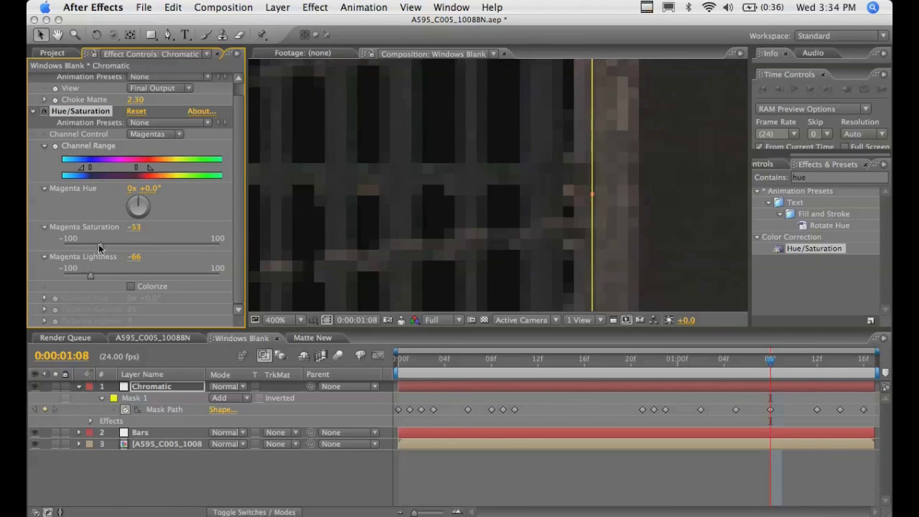
drag(99, 245, 92, 245)
key(comma)
key(comma)
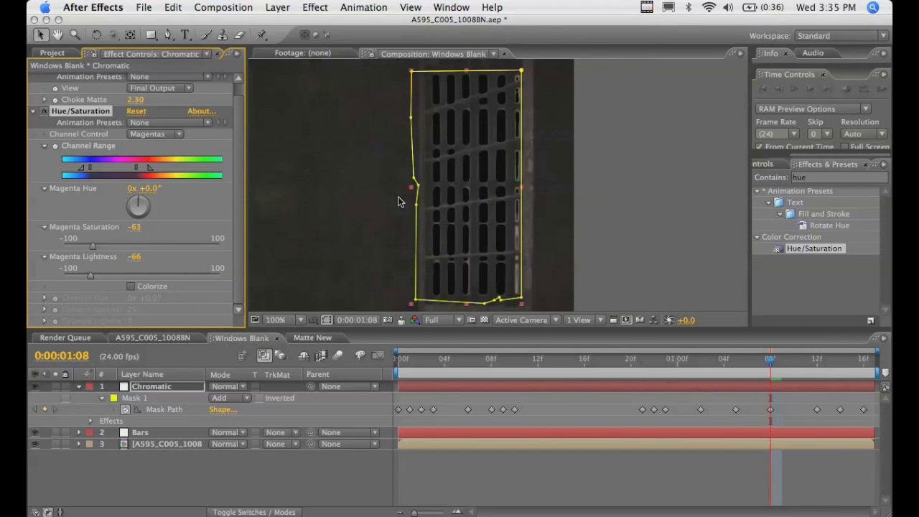
key(comma)
key(period)
Step: Collapse the Chromatic layer's Simple Choker and Hue/Saturation effects and close the project's Stuff folder
click(32, 112)
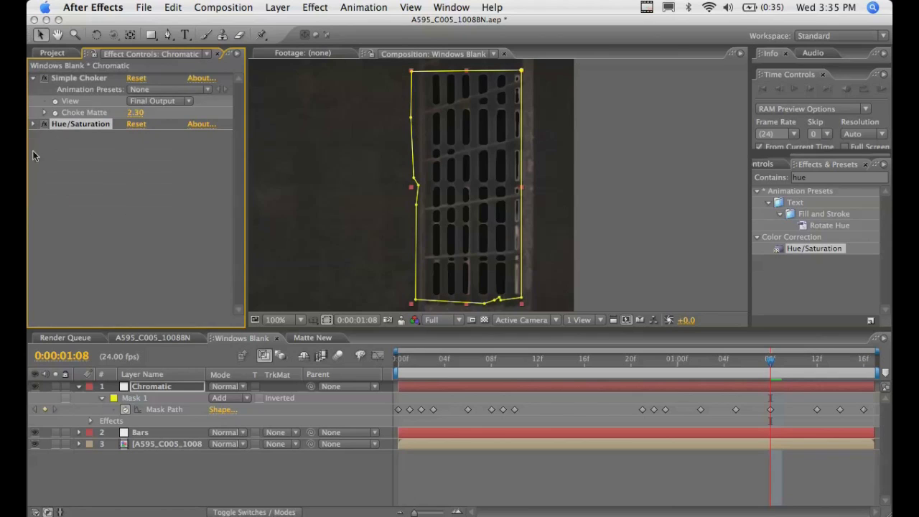
click(33, 78)
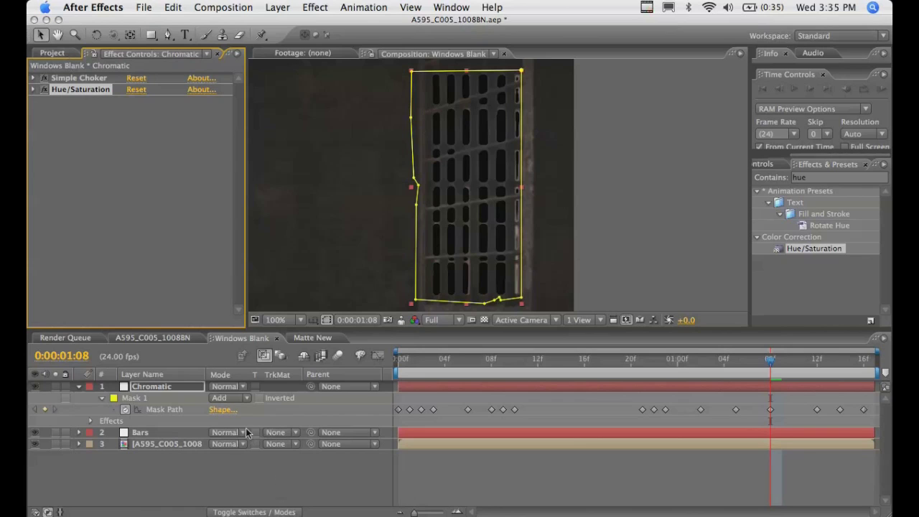
click(53, 52)
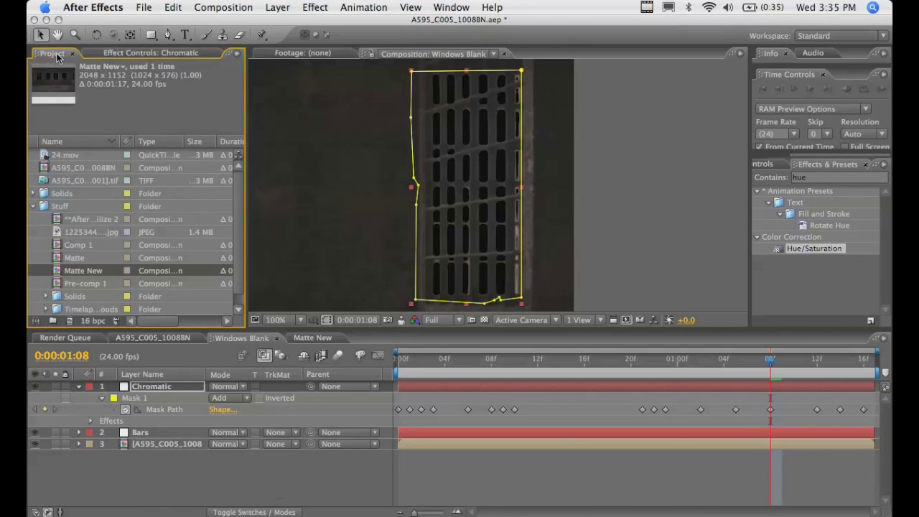
click(35, 208)
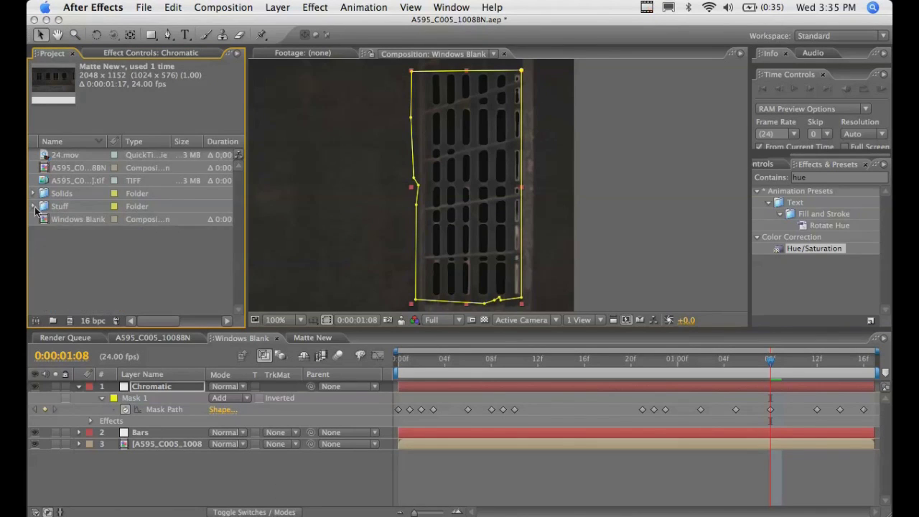
click(50, 250)
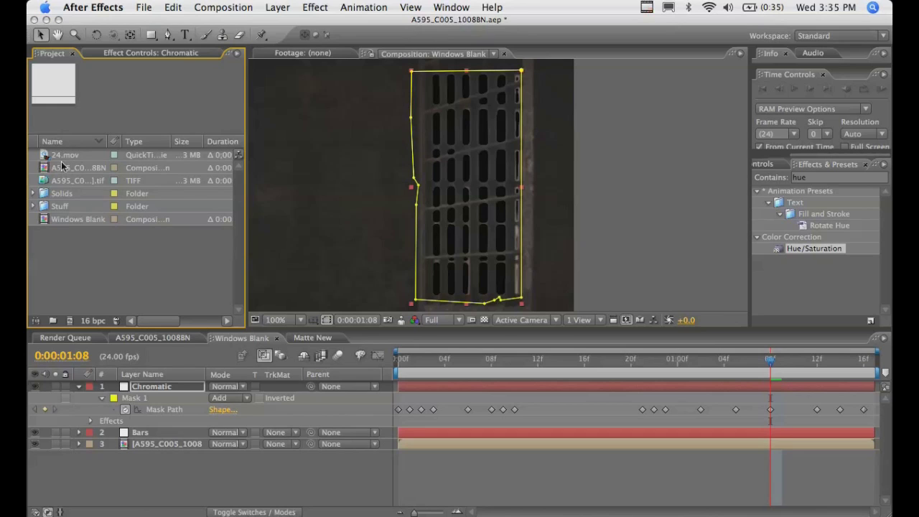
Step: Create a new composition from Windows Blank and rename it Final Comp
click(60, 170)
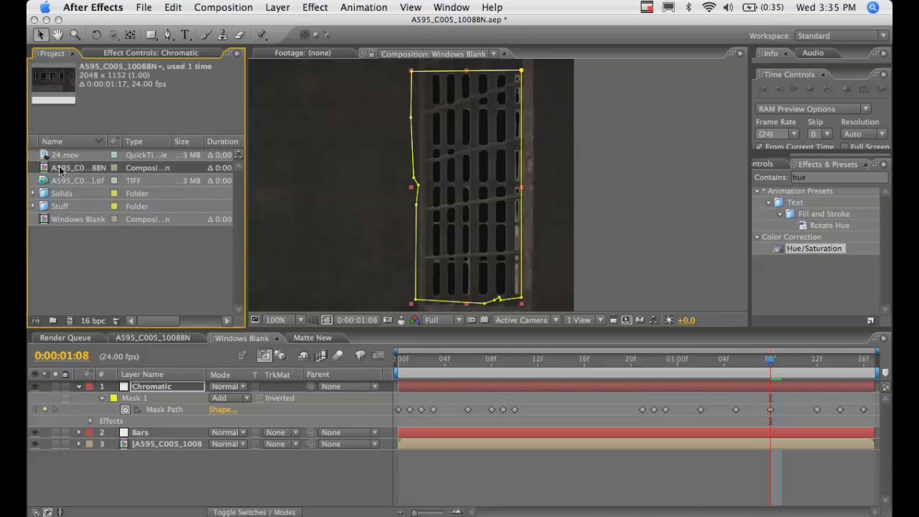
click(78, 238)
click(66, 219)
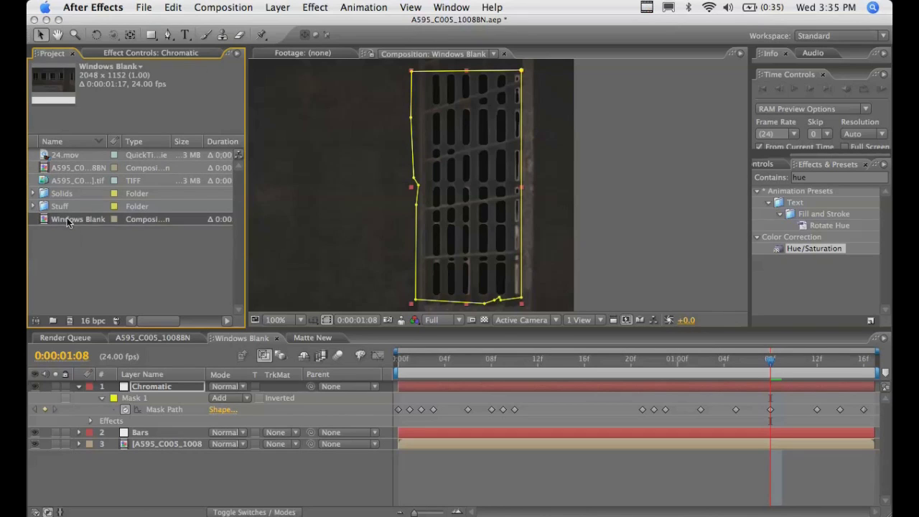
drag(86, 225, 71, 322)
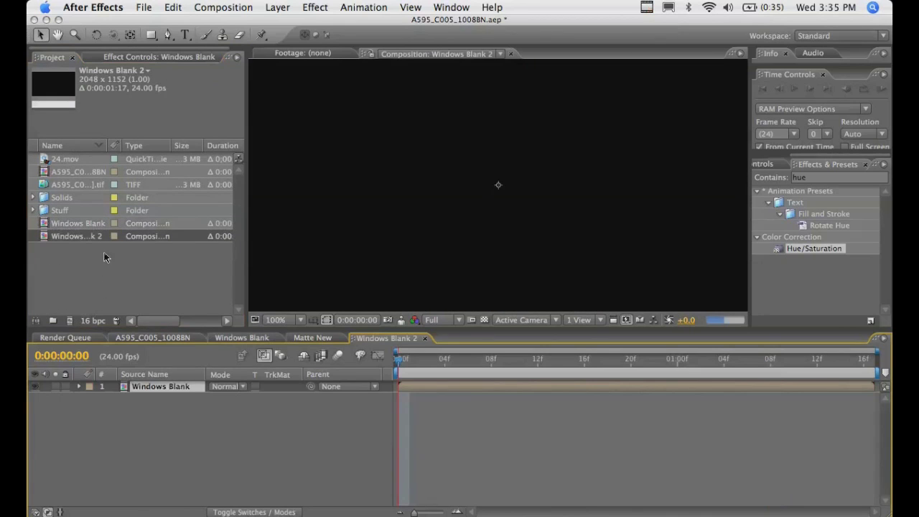
click(141, 252)
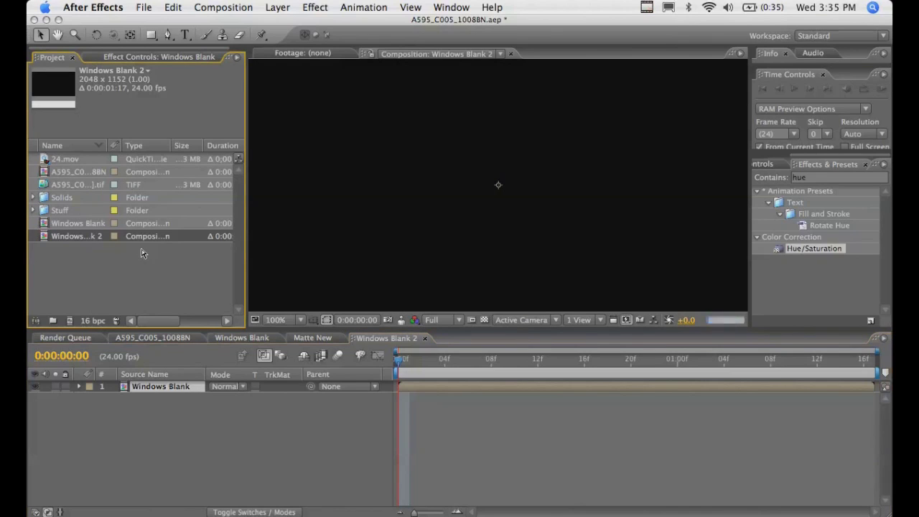
key(Return)
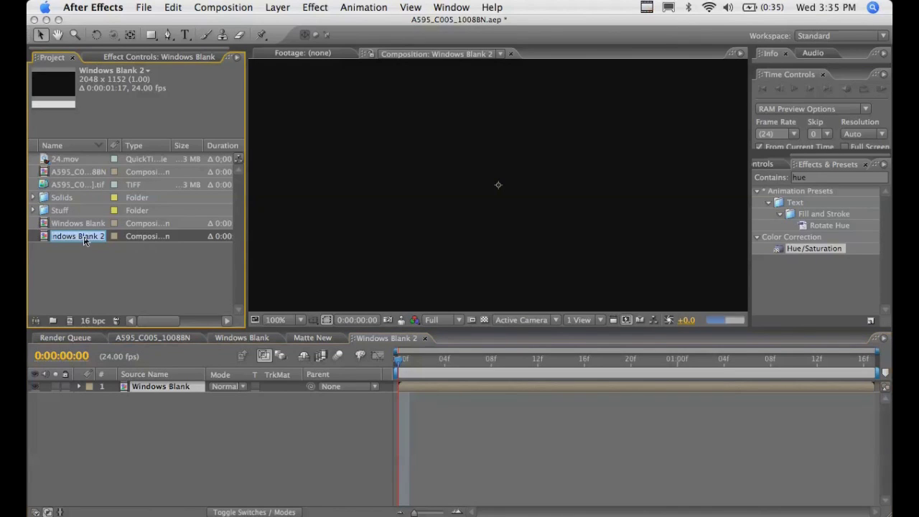
text(Final Com)
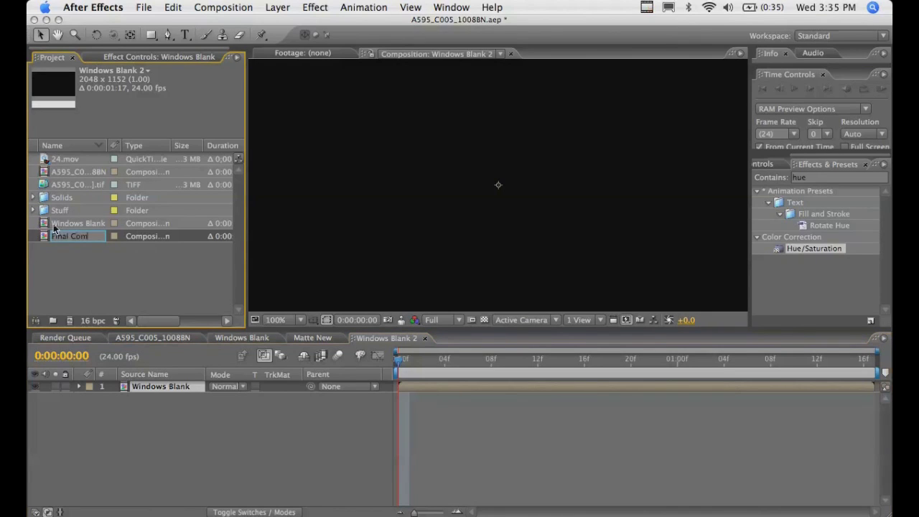
text(p)
key(Return)
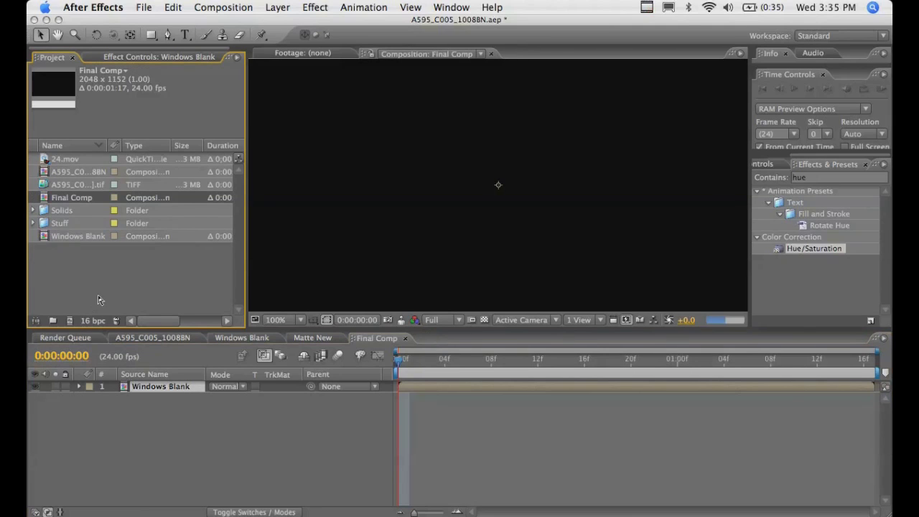
Step: Set Final Comp's preview resolution to Half and show the whole frame centred at 25% magnification
click(407, 363)
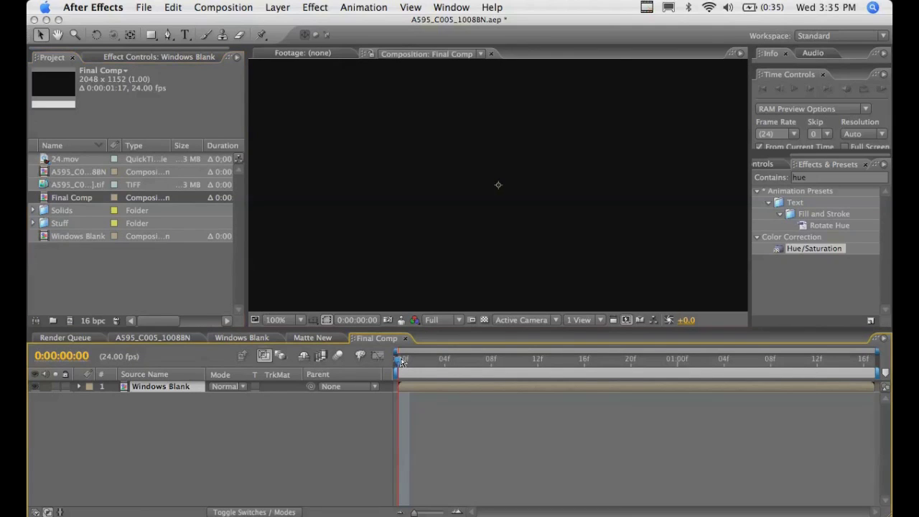
click(434, 321)
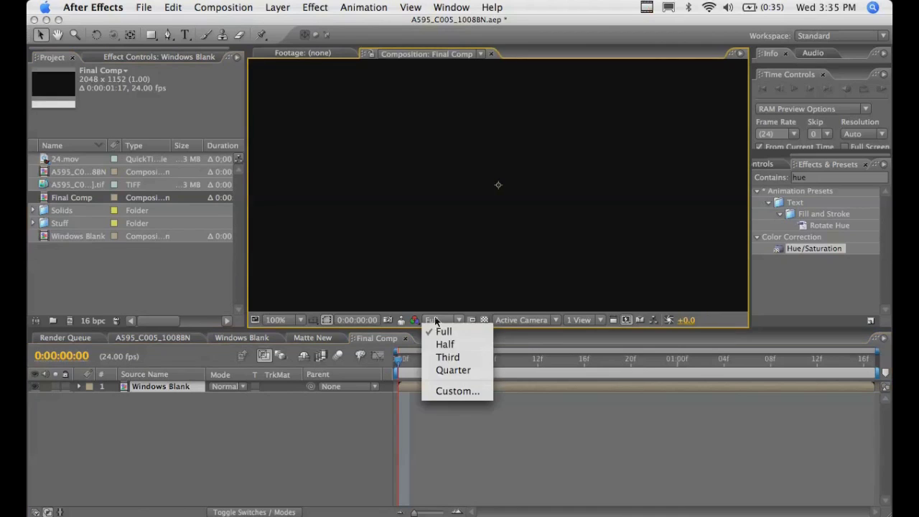
click(443, 344)
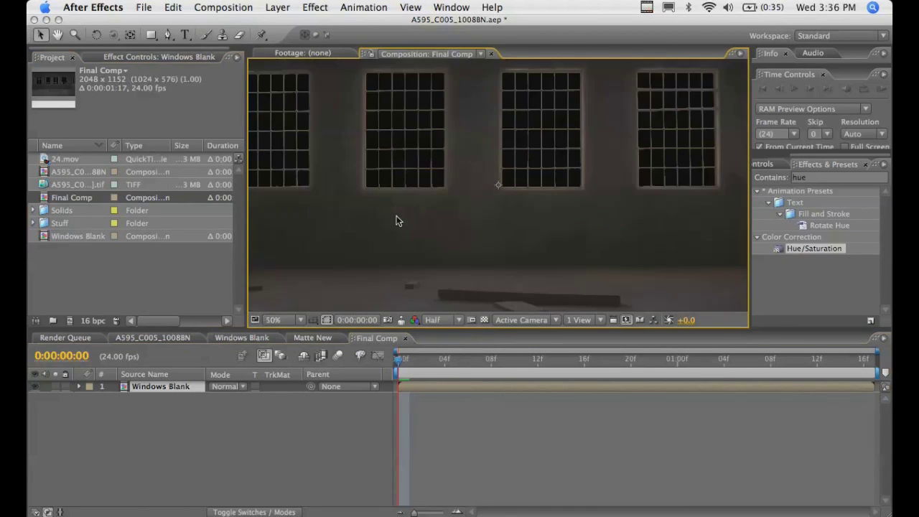
drag(377, 211, 411, 236)
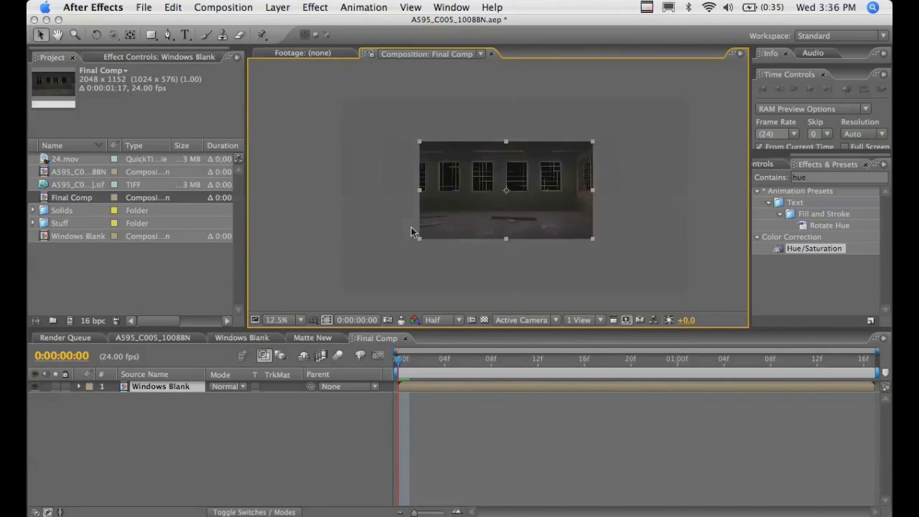
key(.)
key(.)
key(.)
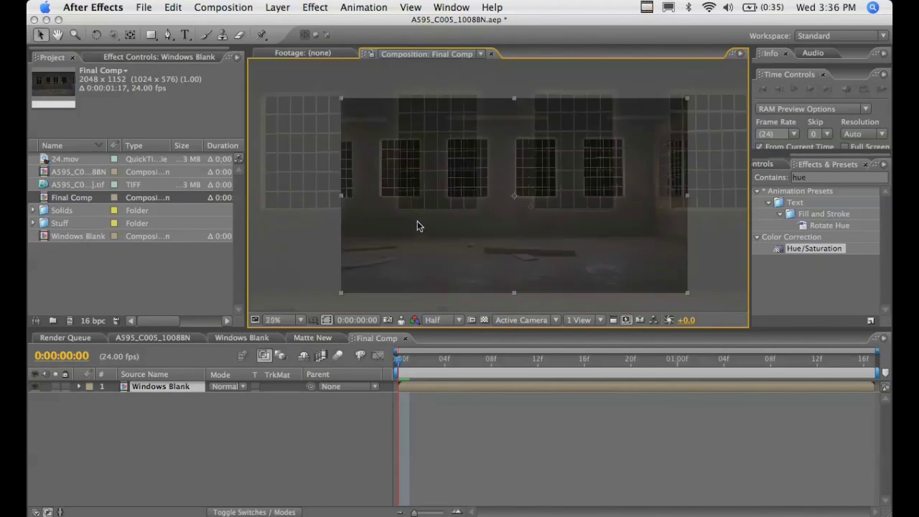
drag(488, 222, 474, 216)
key(v)
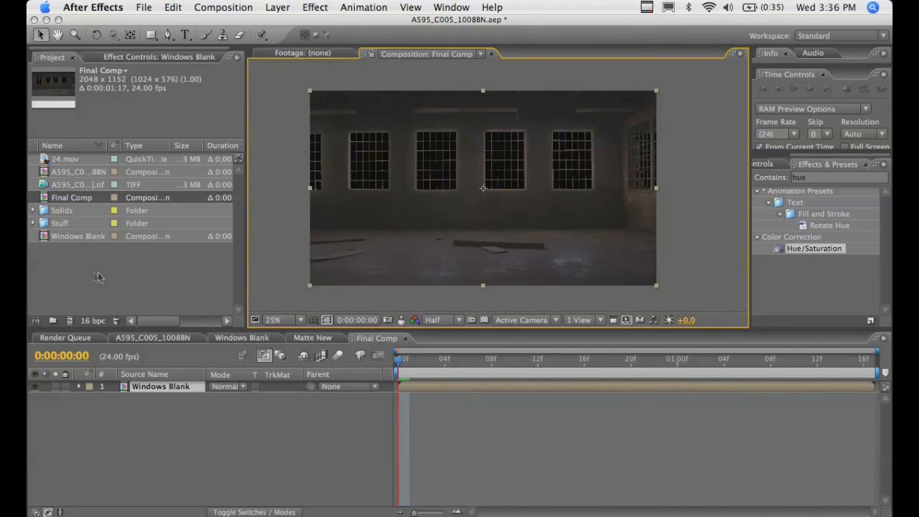
Step: Add the 24.mov sky footage to Final Comp beneath the Windows Blank layer
click(89, 267)
click(58, 164)
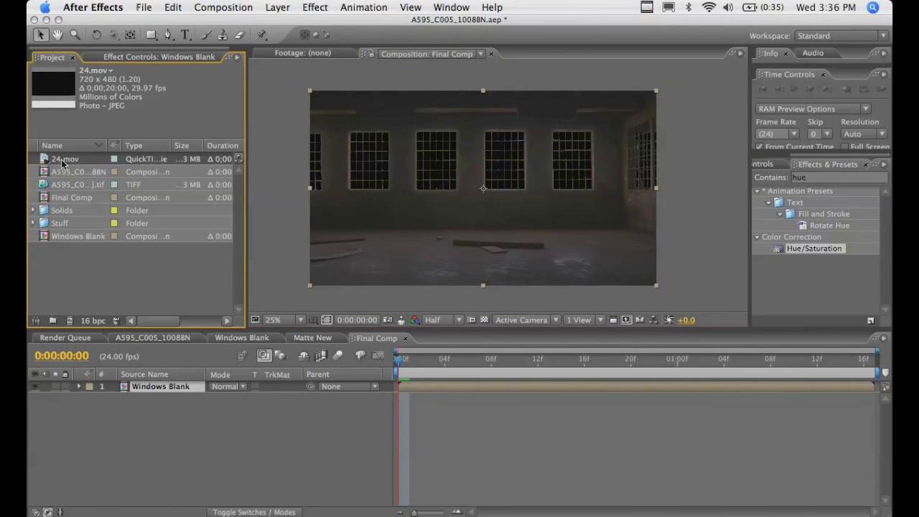
key(super+slash)
Step: Scale the 24.mov layer to 245% and move it up so the sky fills the window openings
key(s)
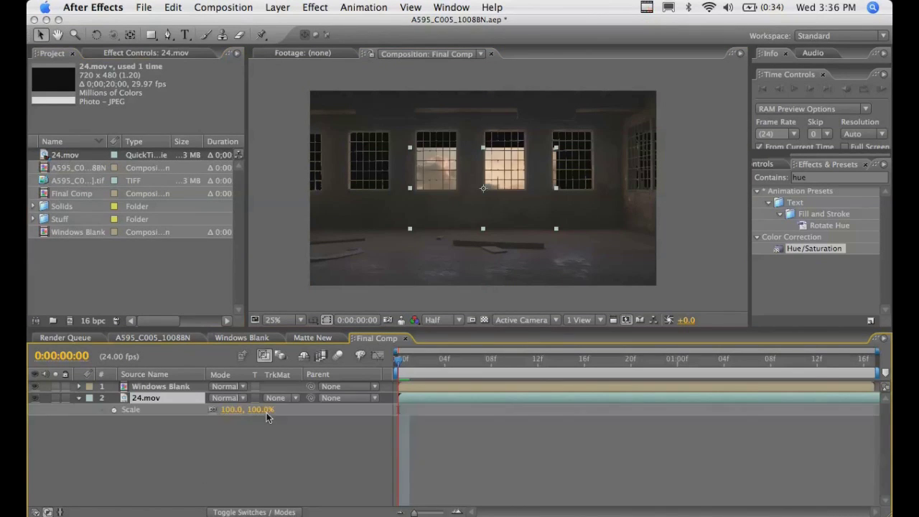
drag(259, 410, 359, 412)
drag(466, 223, 465, 205)
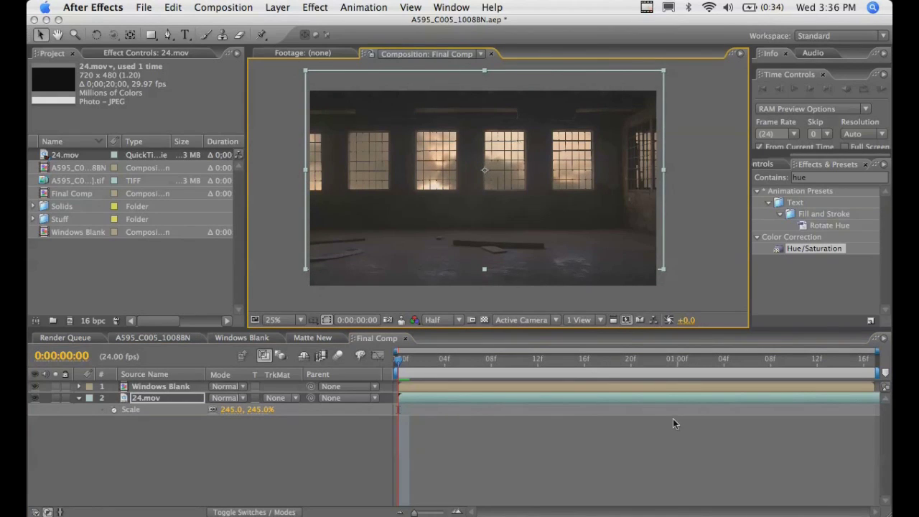
Step: Time-stretch the 24.mov layer to a new duration of 0:00:02:01, holding its in-point in place
click(401, 512)
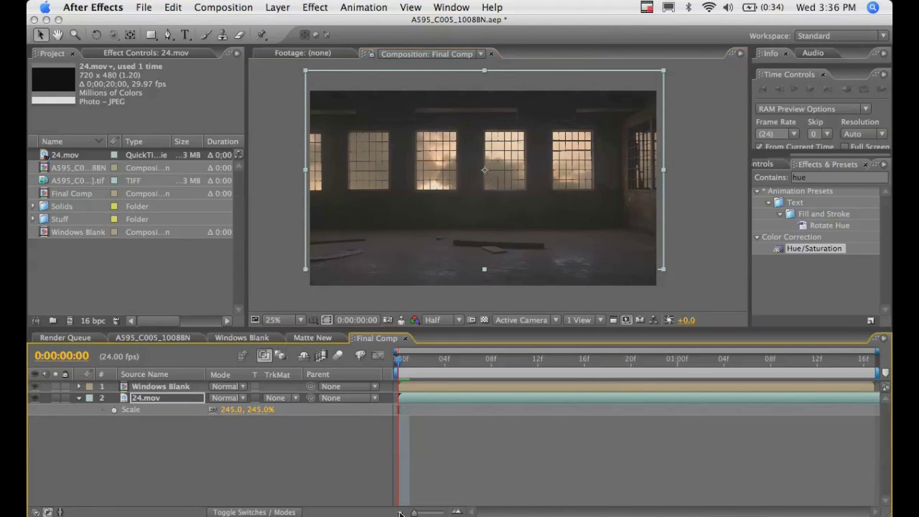
click(432, 398)
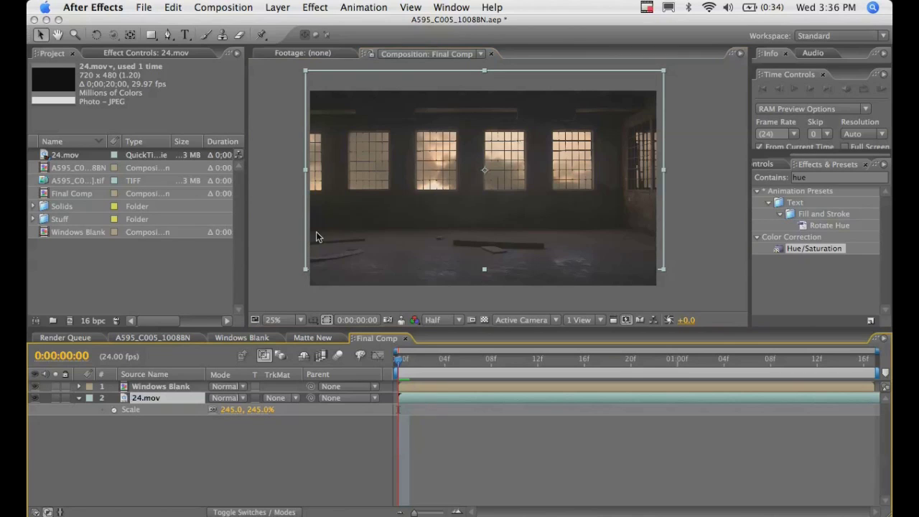
click(229, 7)
click(238, 4)
click(280, 7)
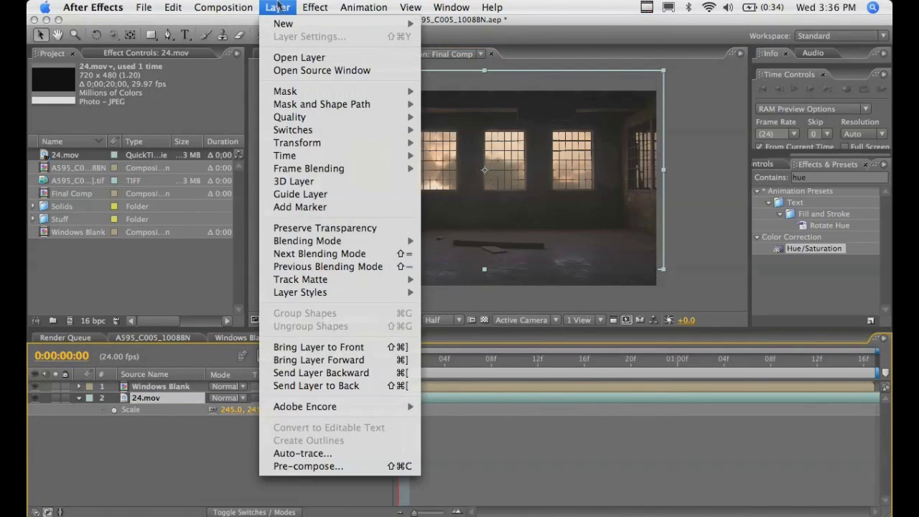
mouse_move(359, 157)
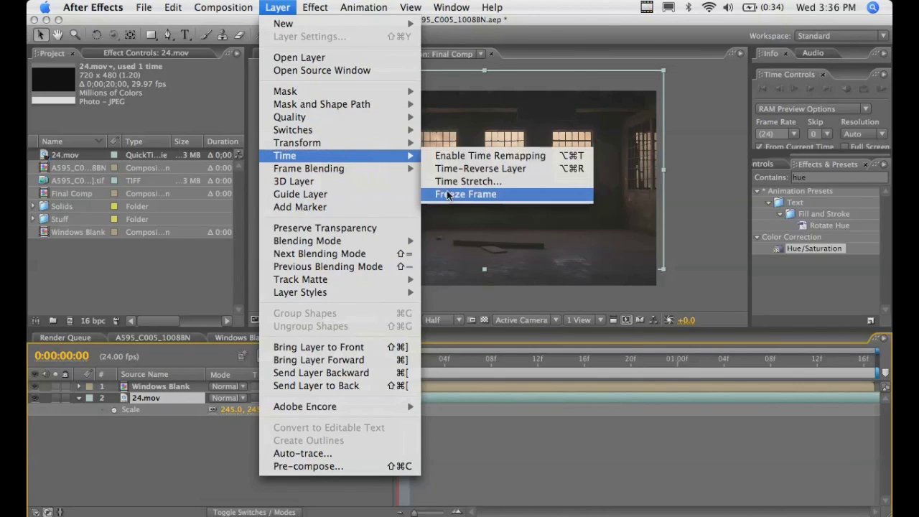
click(487, 182)
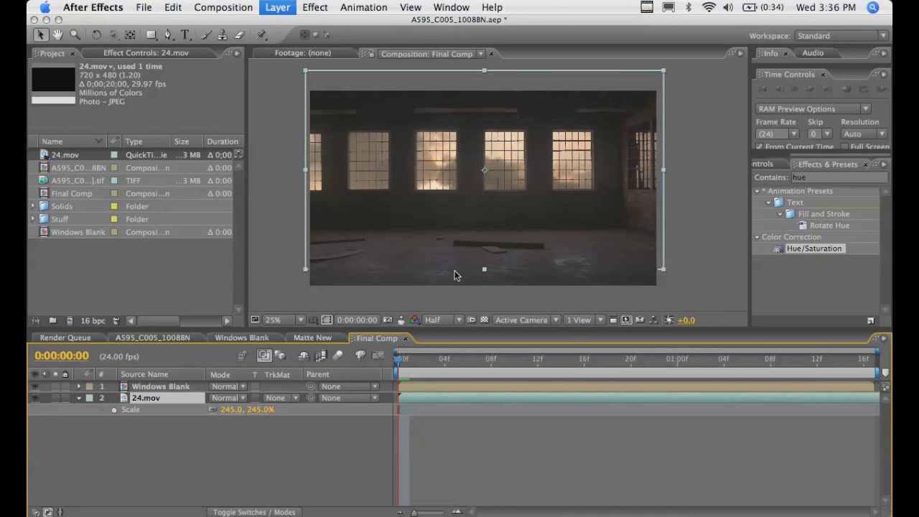
drag(446, 122, 457, 427)
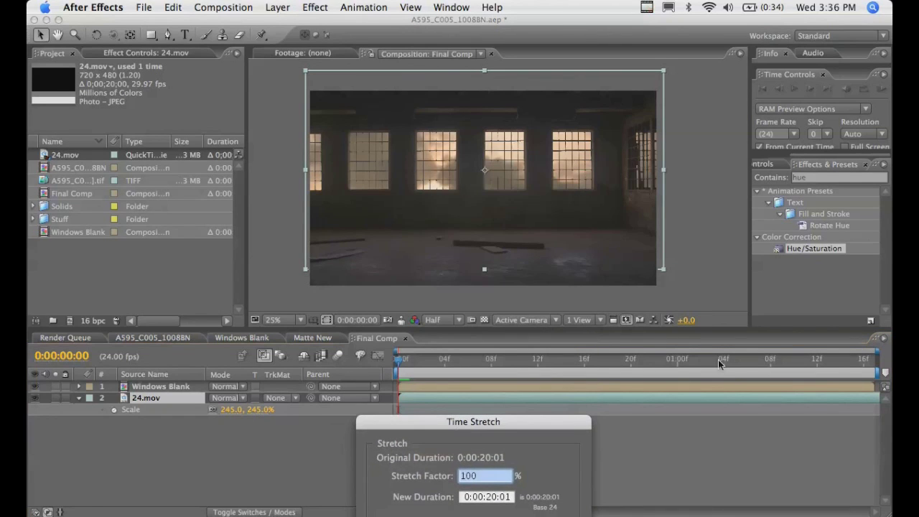
drag(563, 426, 576, 251)
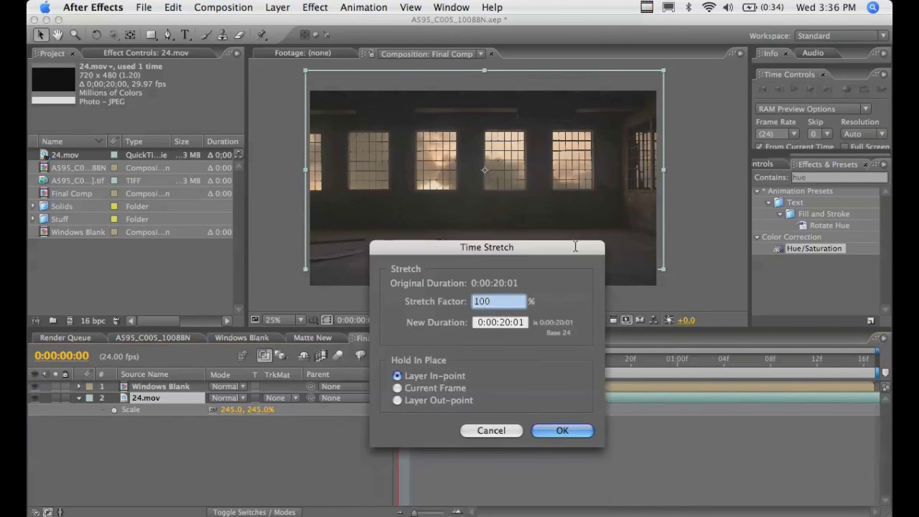
double_click(501, 324)
text(02)
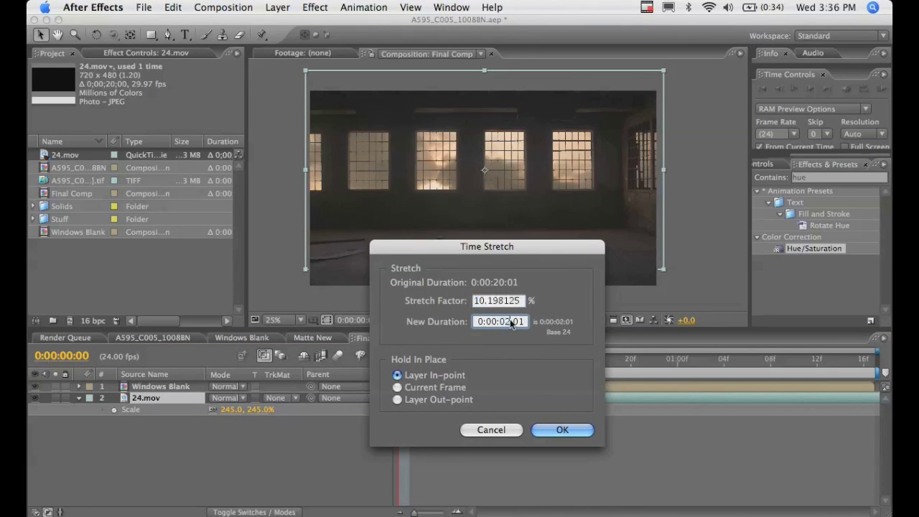
click(545, 429)
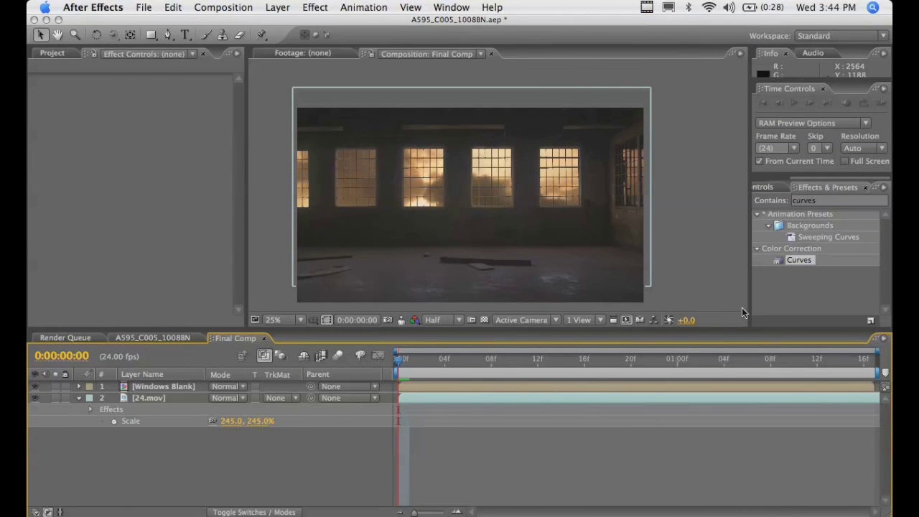
Step: Add an adjustment layer at the top of Final Comp and apply the Trapcode Shine effect to it
click(277, 7)
mouse_move(287, 23)
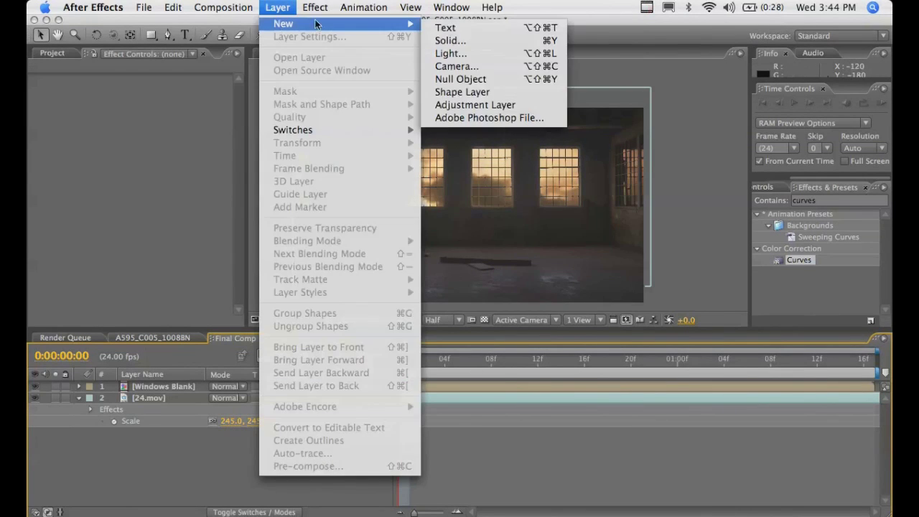
click(505, 105)
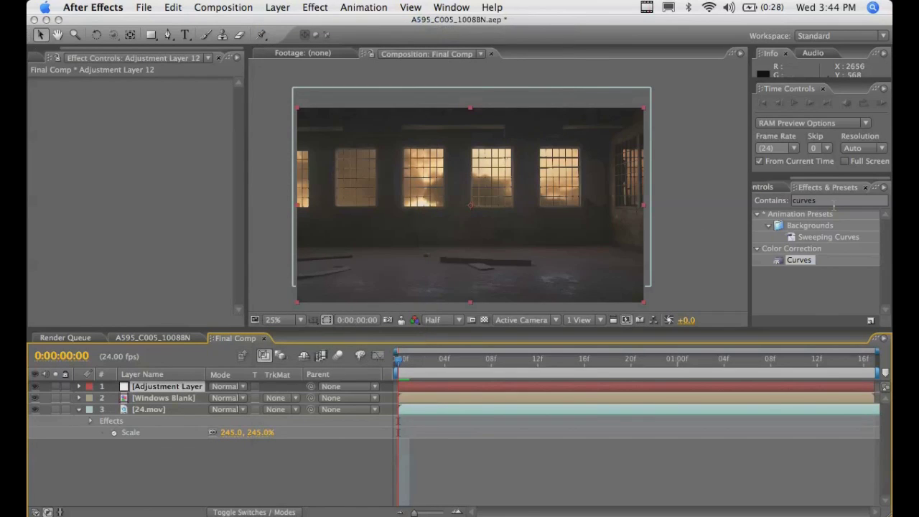
click(838, 203)
text(shine)
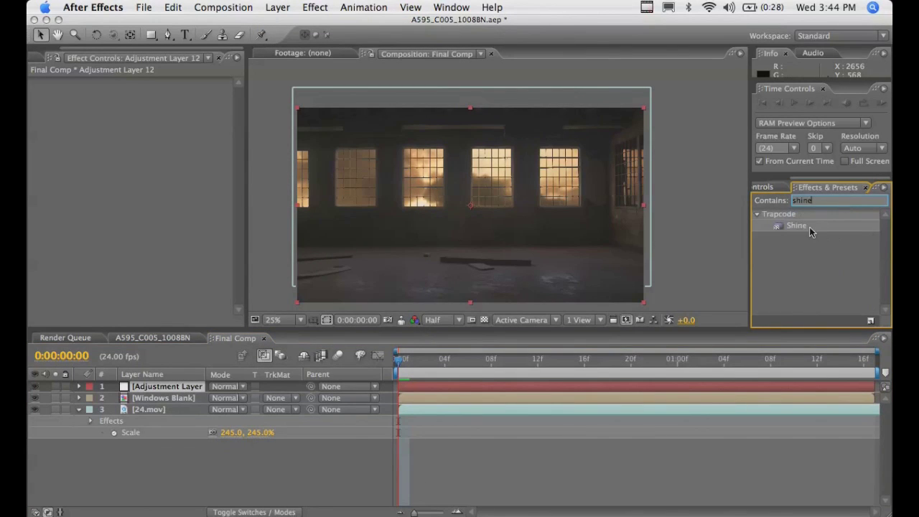
drag(797, 226, 189, 386)
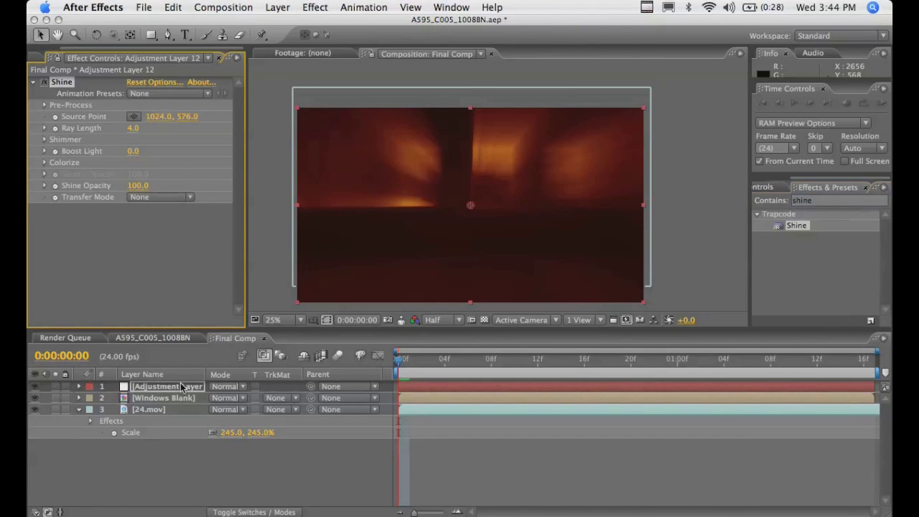
click(178, 391)
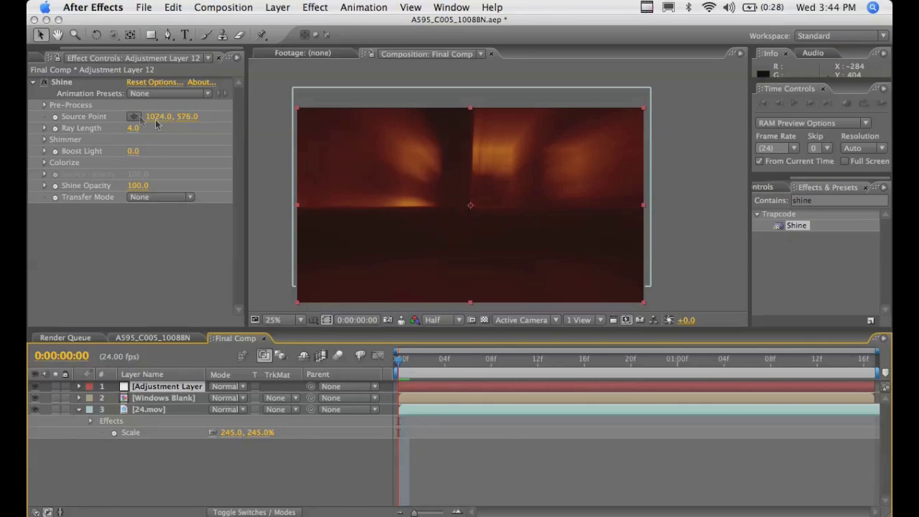
Step: Try Shine's Normal transfer mode, and settle on Add so the rays brighten the room footage
click(137, 198)
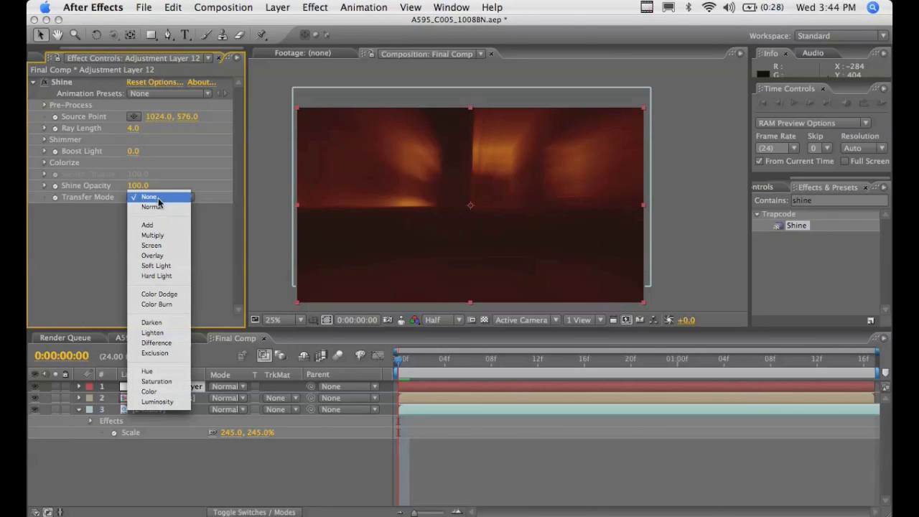
click(159, 206)
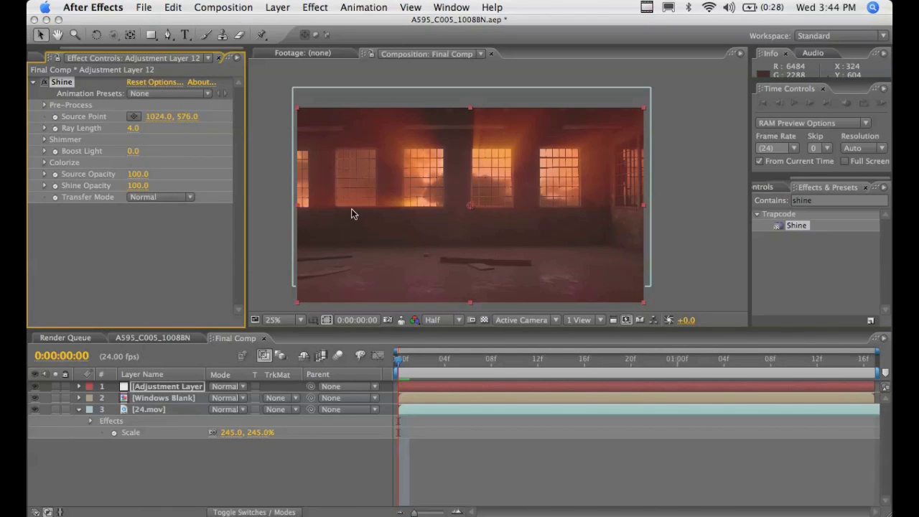
click(179, 197)
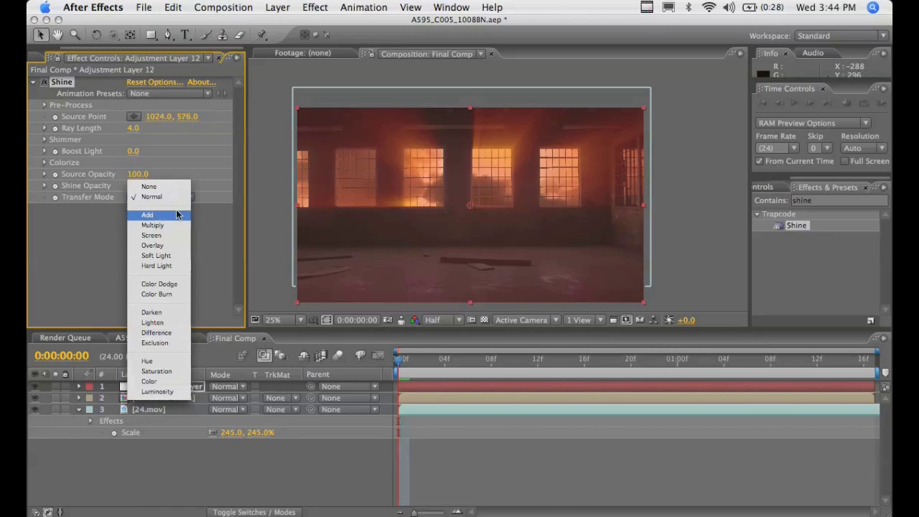
click(177, 214)
Step: Move Shine's source point above the frame to about 1160, -396 so the rays fall downward from the windows
click(469, 206)
drag(465, 200, 457, 182)
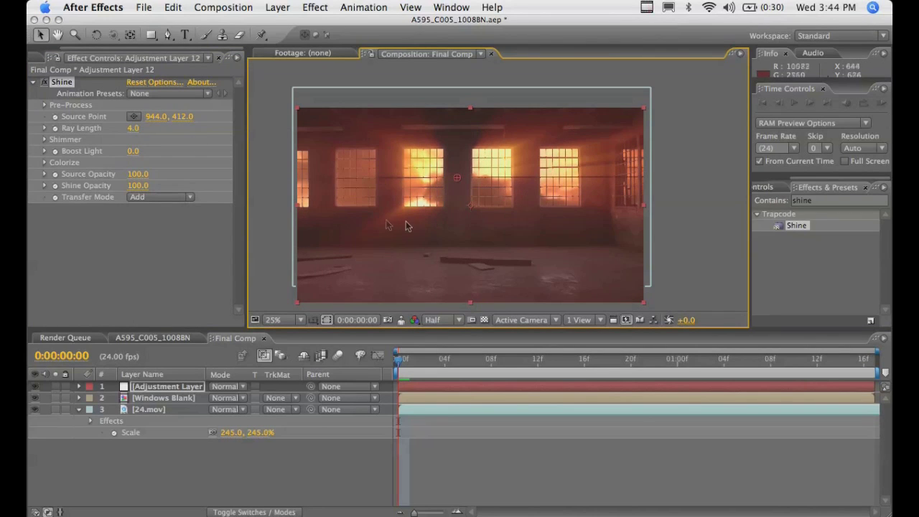
key(comma)
drag(476, 183, 492, 109)
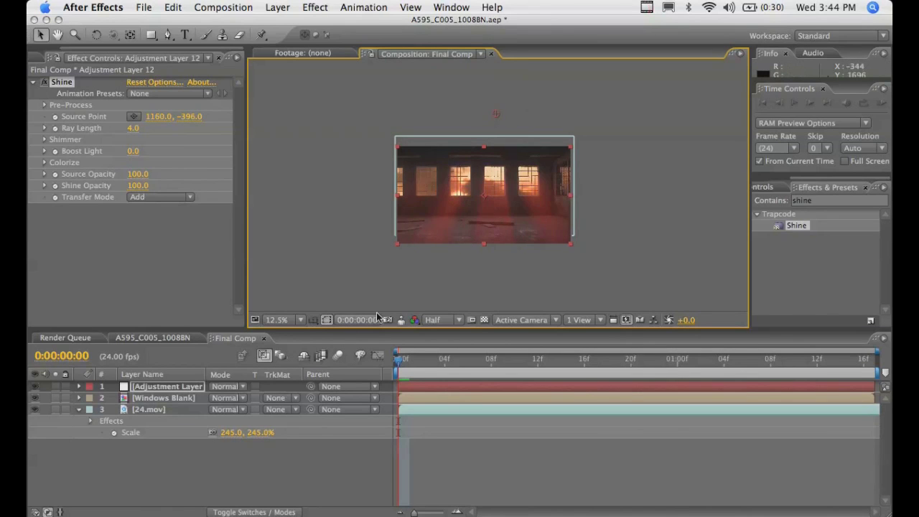
key(period)
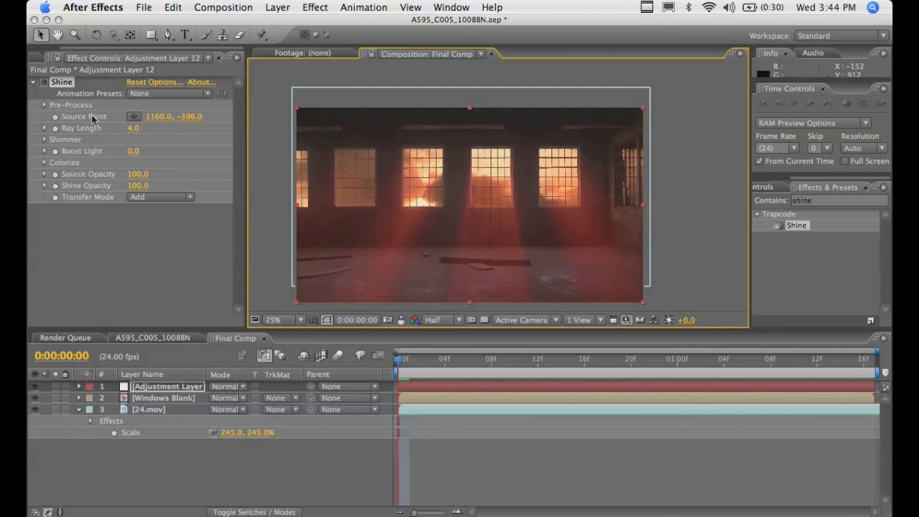
Step: Set Shine's Ray Length to 1.2, raise its Pre-Process Threshold to limit the rays, and reveal the Colorize settings
drag(129, 135, 96, 130)
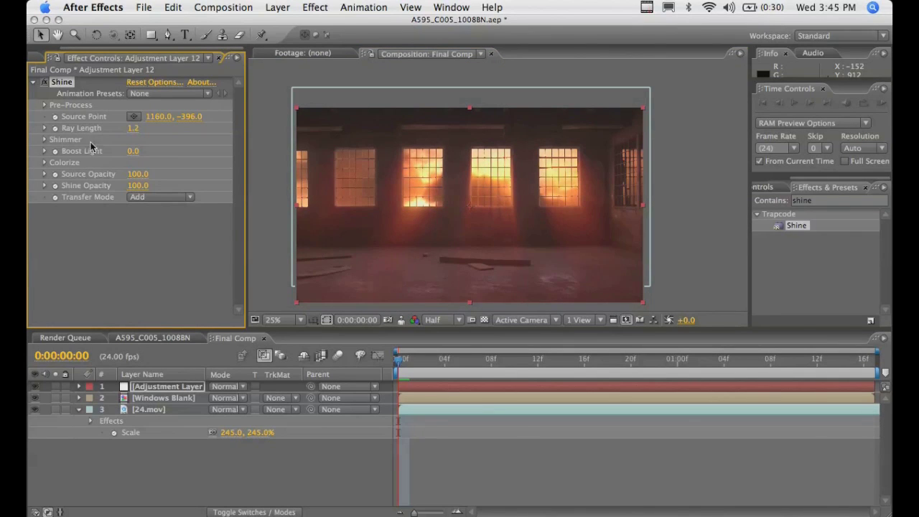
click(45, 106)
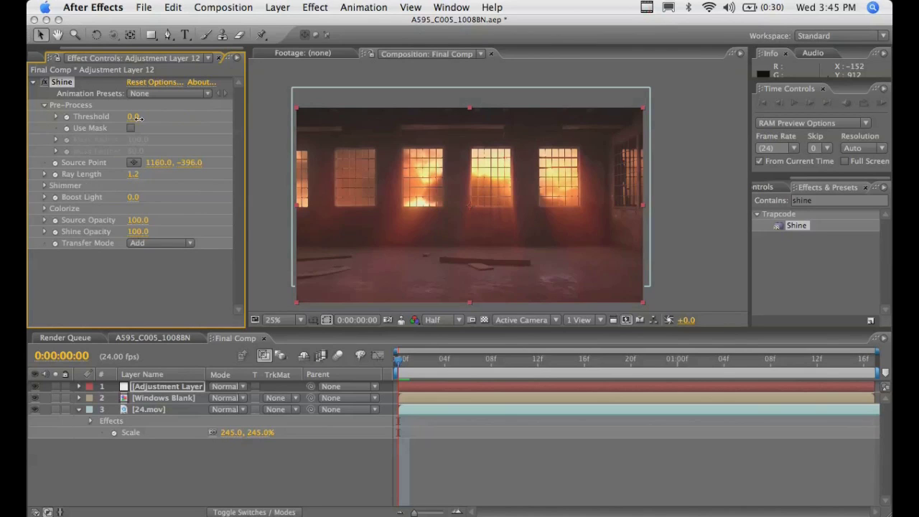
drag(142, 117, 165, 117)
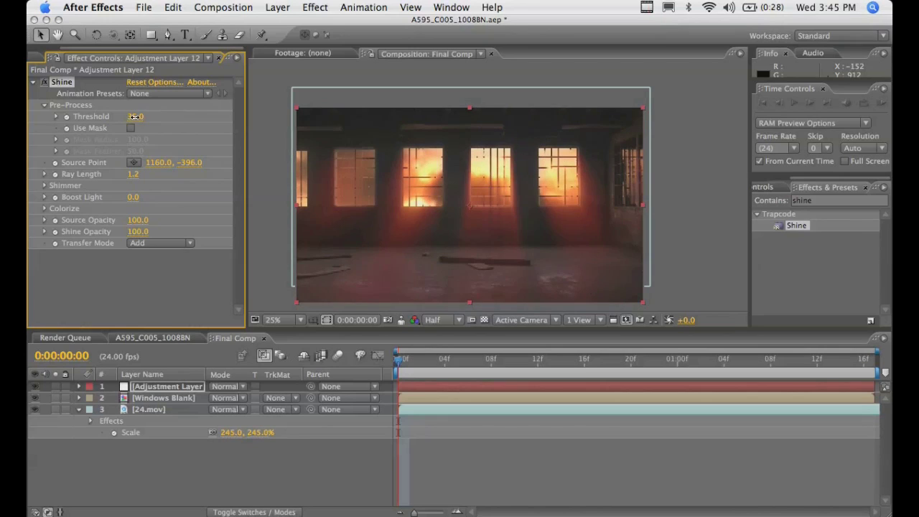
click(44, 106)
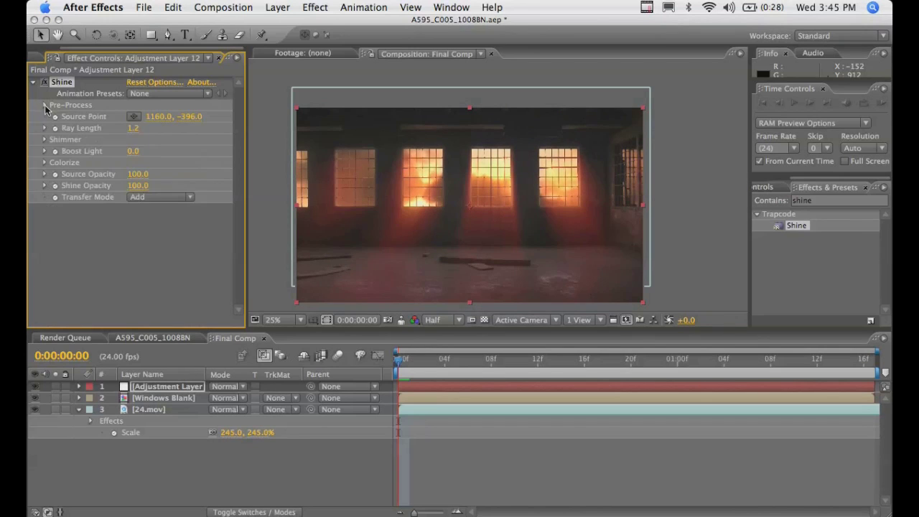
click(45, 163)
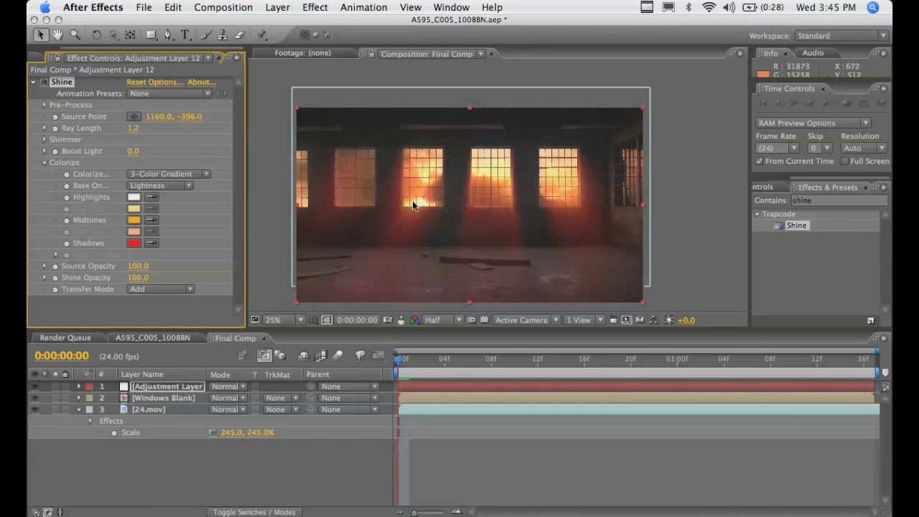
Step: Solo the 24.mov layer and compare the sky with its Curves effect turned off and on
click(148, 409)
click(43, 83)
click(55, 409)
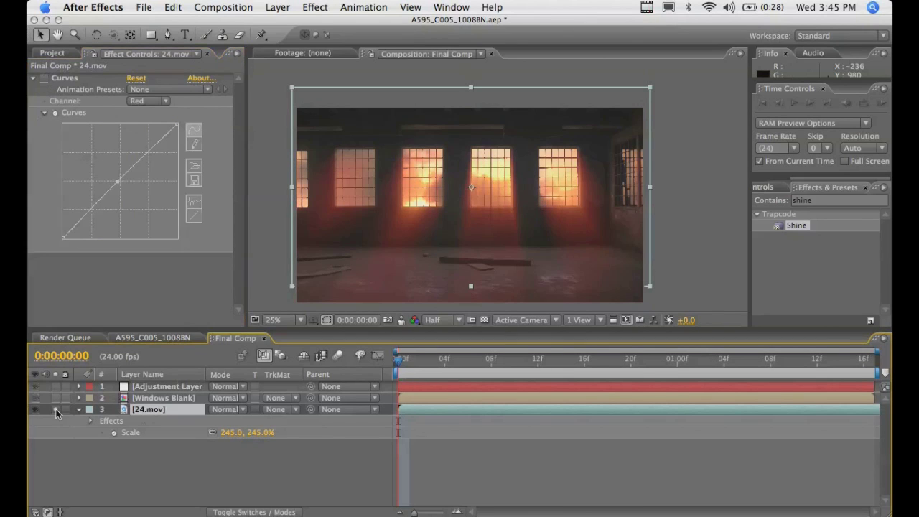
click(43, 79)
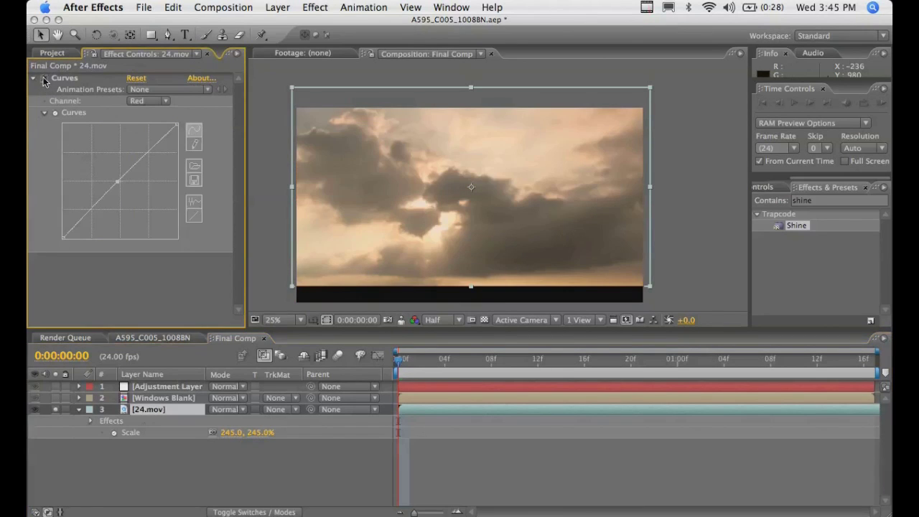
click(64, 80)
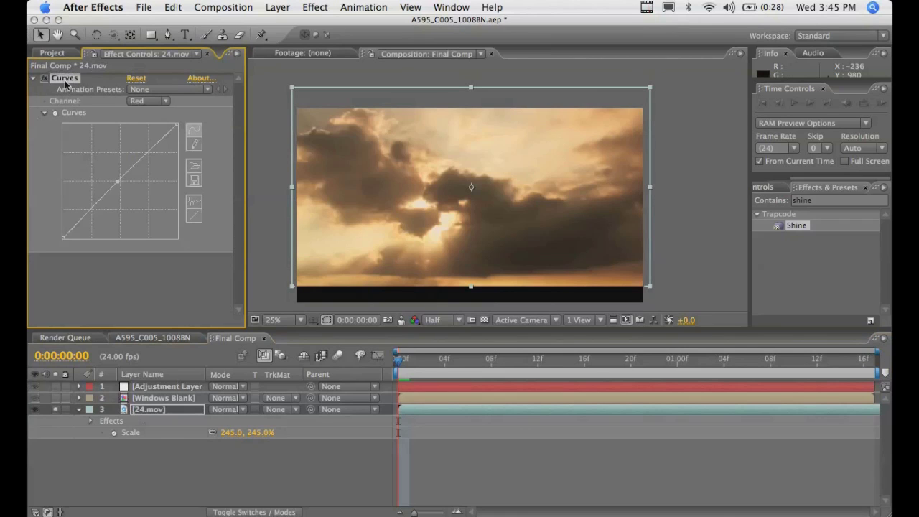
Step: Examine the RGB, Red and Blue curves on 24.mov, and bring all layers back into view with none selected
click(149, 100)
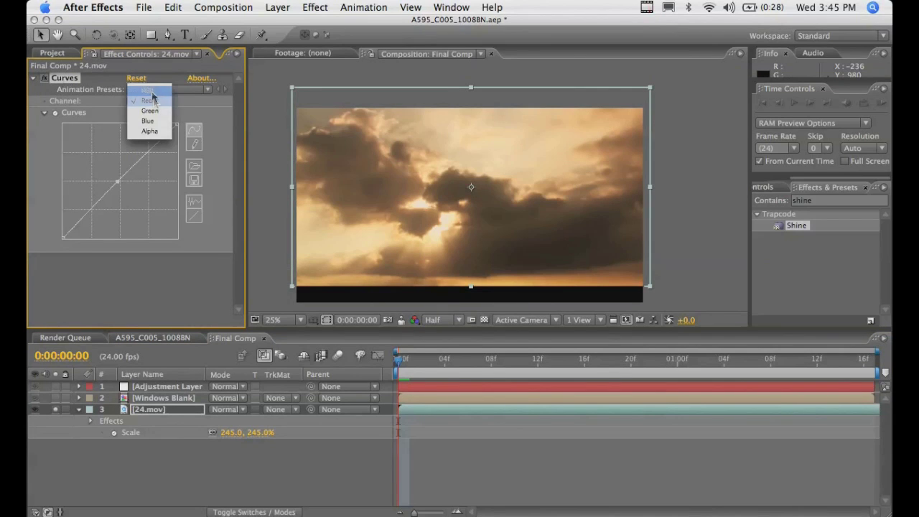
click(148, 91)
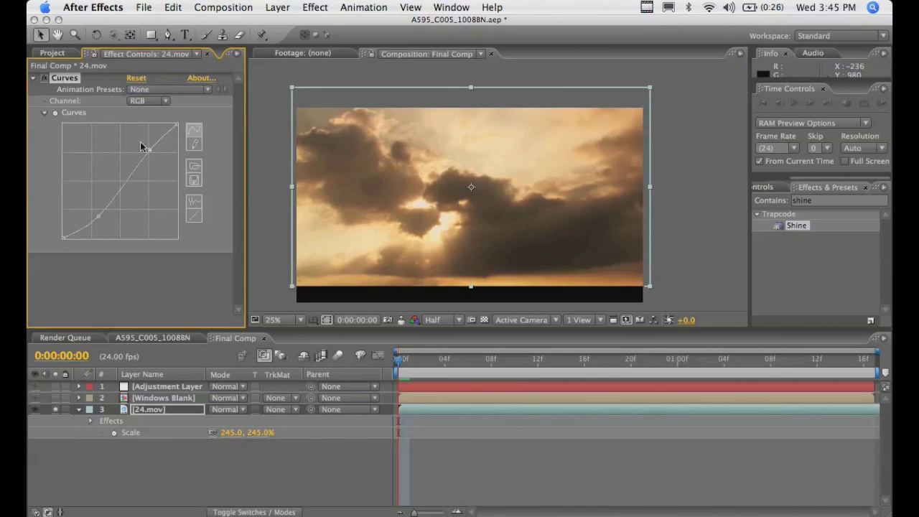
click(145, 105)
click(147, 113)
click(148, 101)
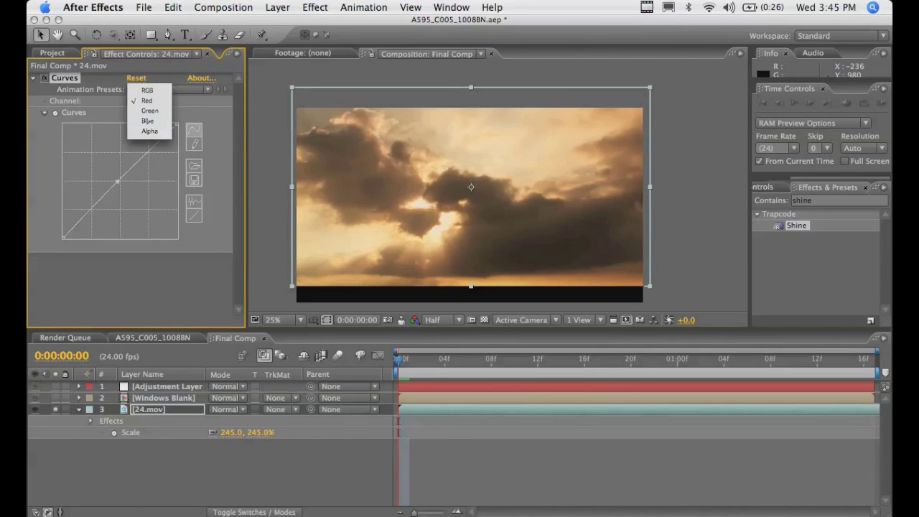
click(147, 120)
click(122, 183)
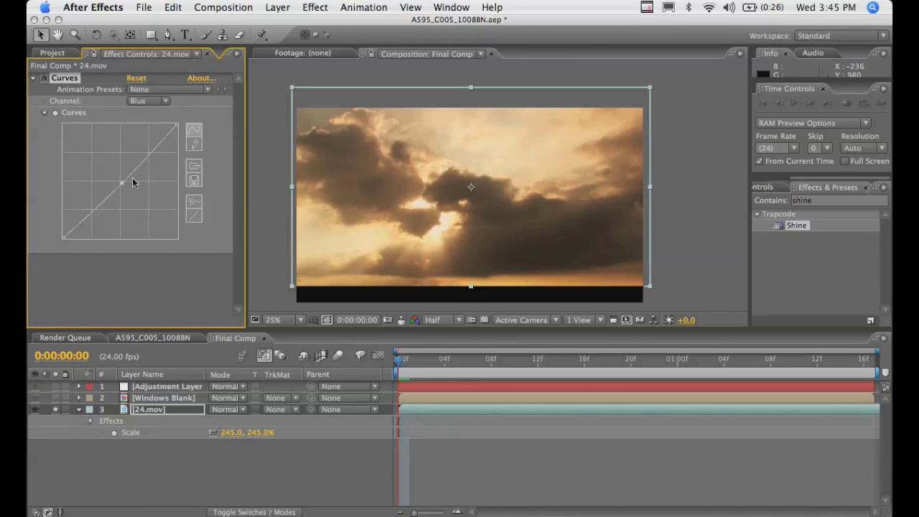
click(33, 78)
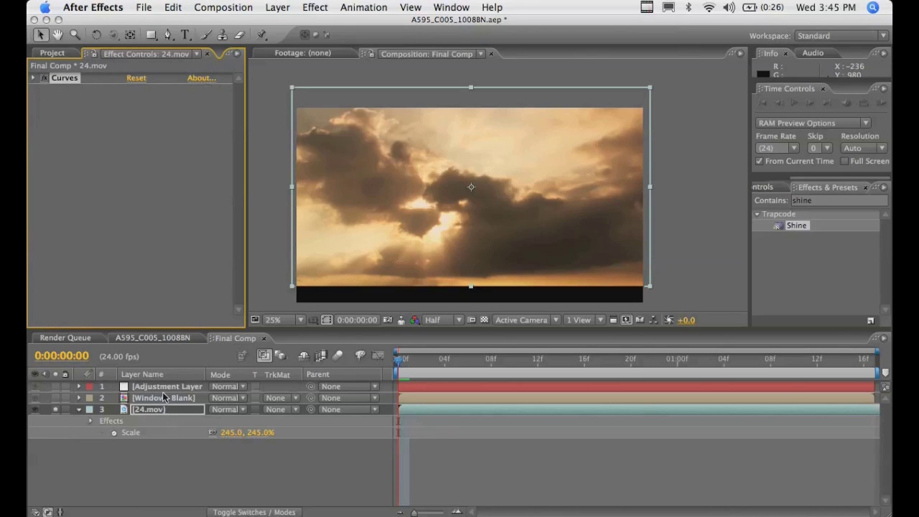
click(149, 411)
click(164, 398)
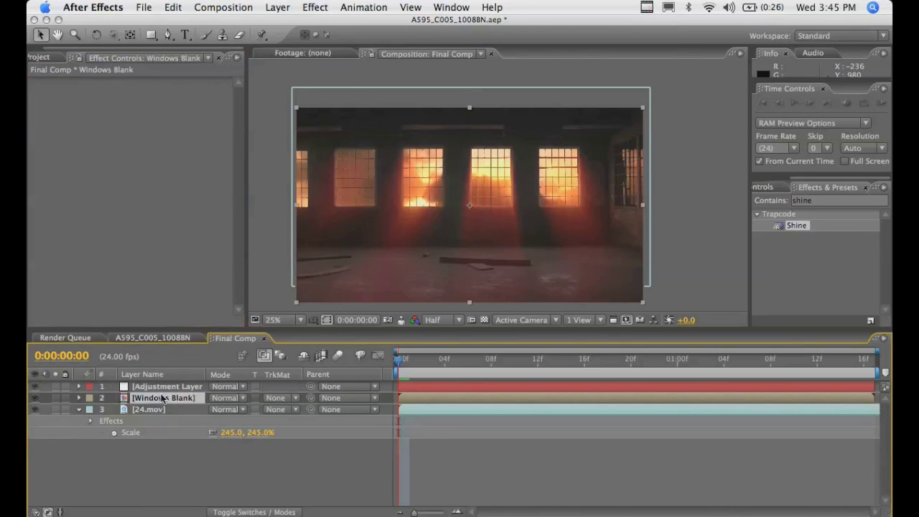
click(146, 459)
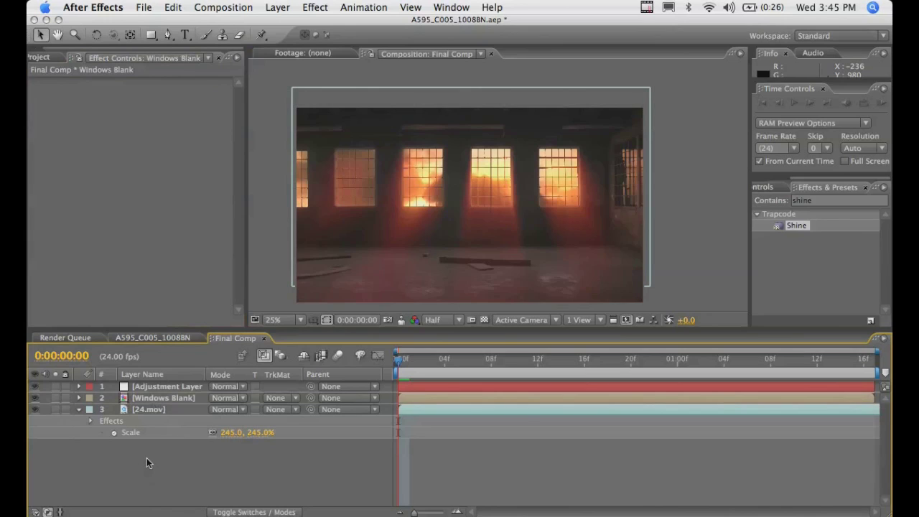
Step: Recolour Shine's Midtones to pale yellow and its Shadows to orange on the adjustment layer, and check the rays in the frame
click(149, 388)
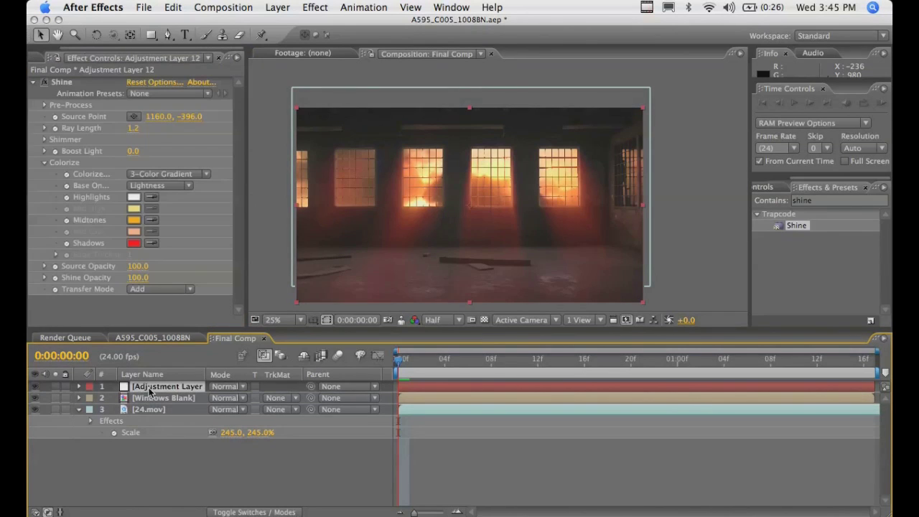
click(138, 211)
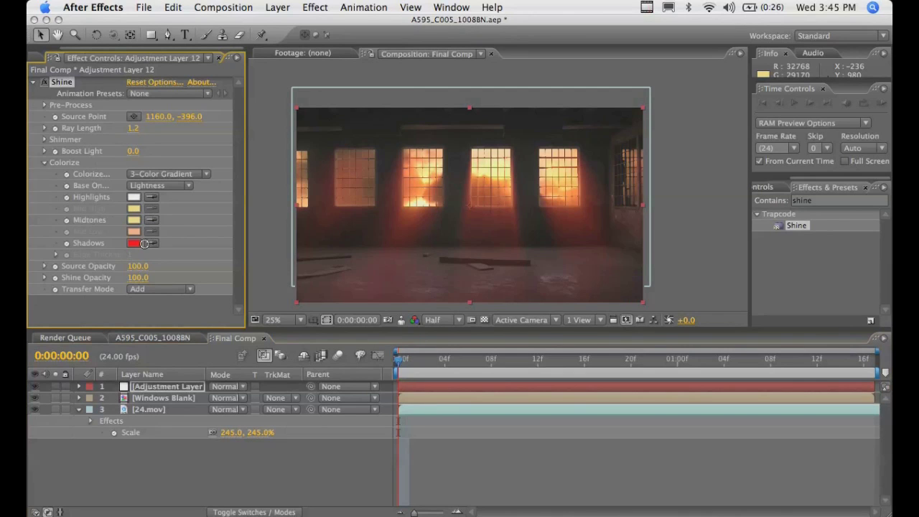
click(134, 243)
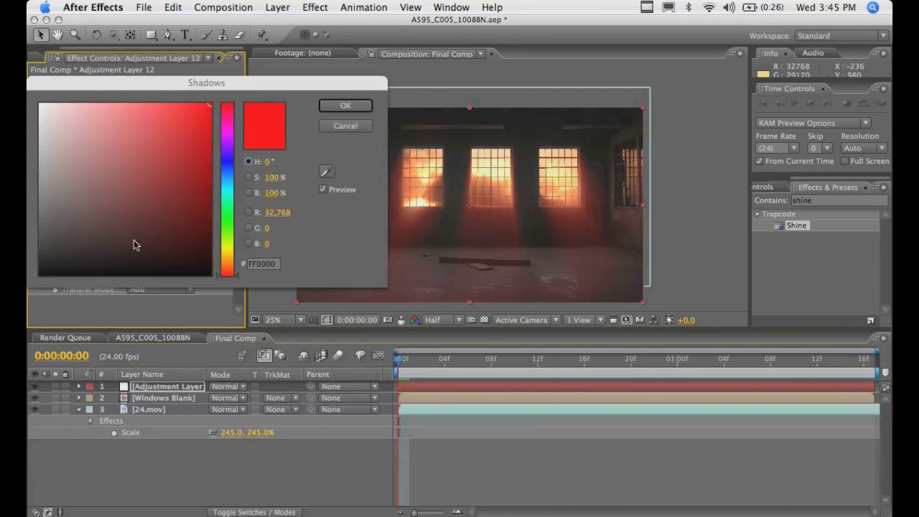
click(232, 264)
drag(232, 266, 232, 264)
drag(183, 103, 183, 104)
click(343, 107)
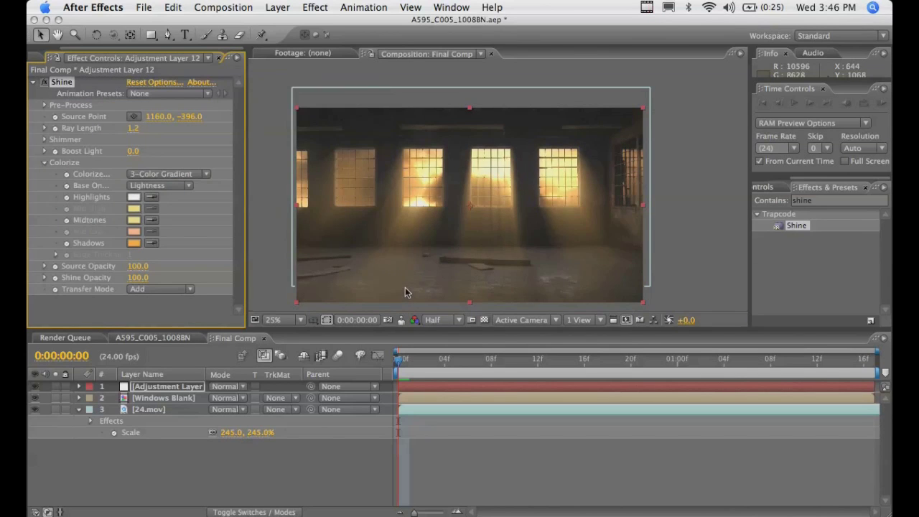
key(period)
key(comma)
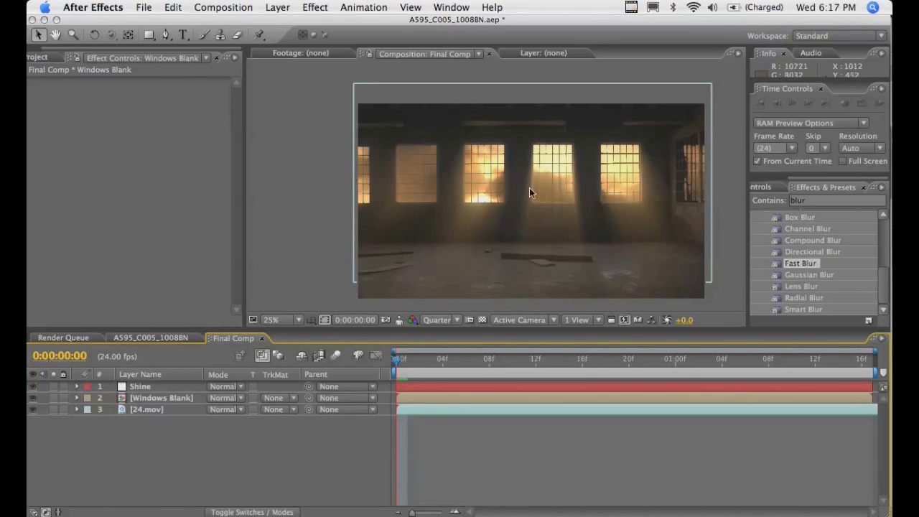
Step: Pre-compose the 24.mov layer as 24.mov Comp 2, moving all attributes into the new composition
click(146, 411)
click(145, 427)
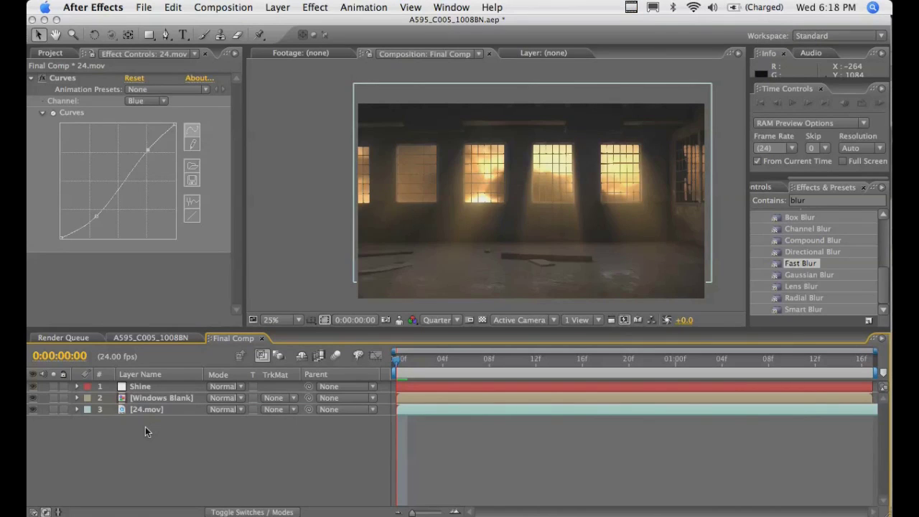
click(148, 410)
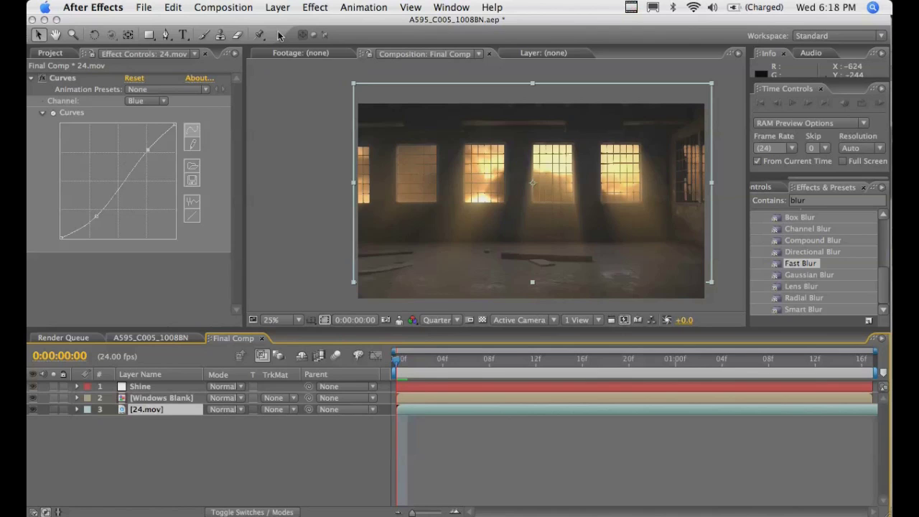
click(280, 7)
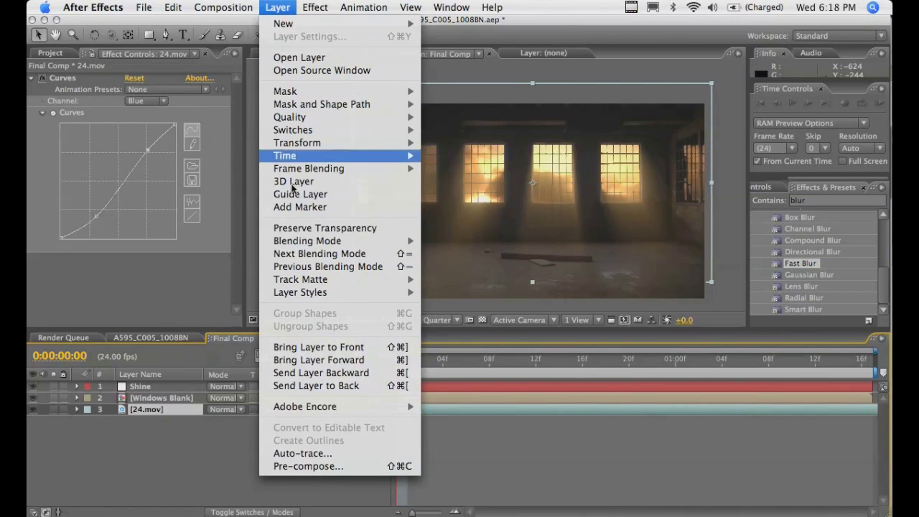
click(327, 466)
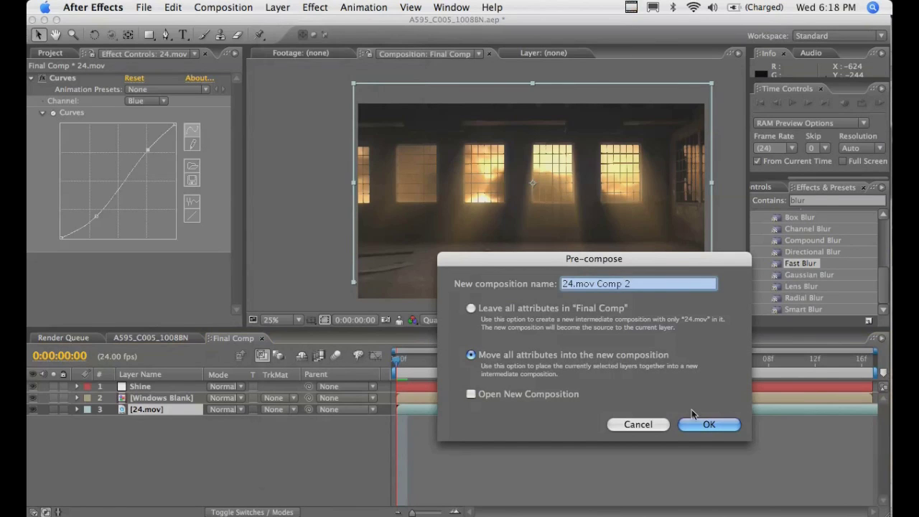
click(703, 424)
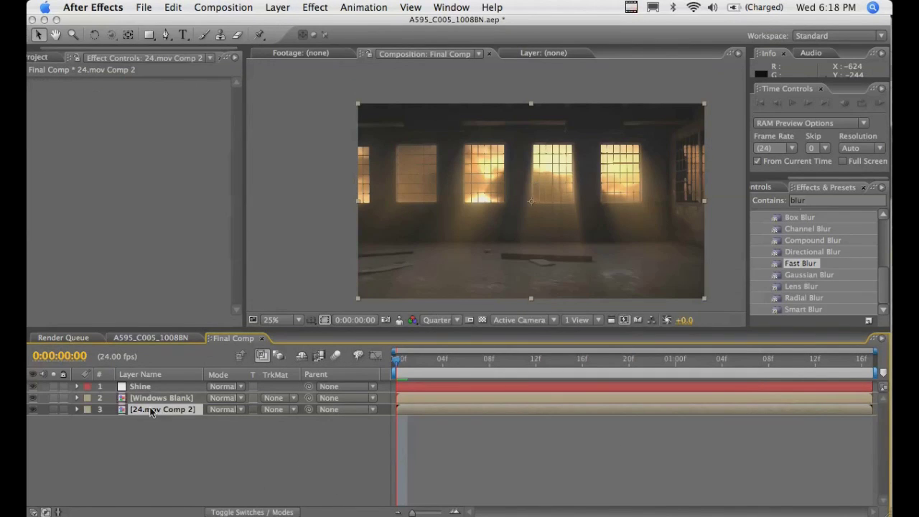
Step: Duplicate 24.mov Comp 2, place the copy directly above Windows Blank, and apply the Set Matte effect to it
key(super+d)
drag(151, 411, 154, 399)
key(super+5)
text(eet ma)
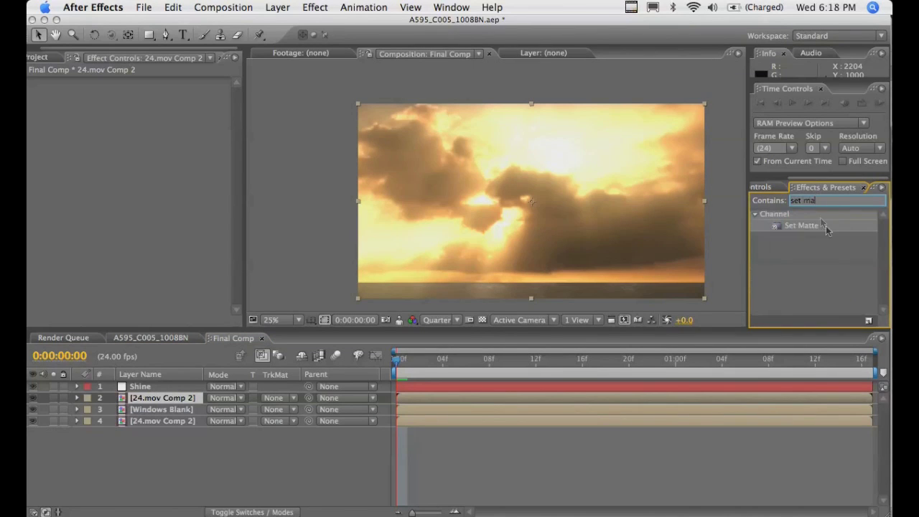
drag(802, 226, 143, 397)
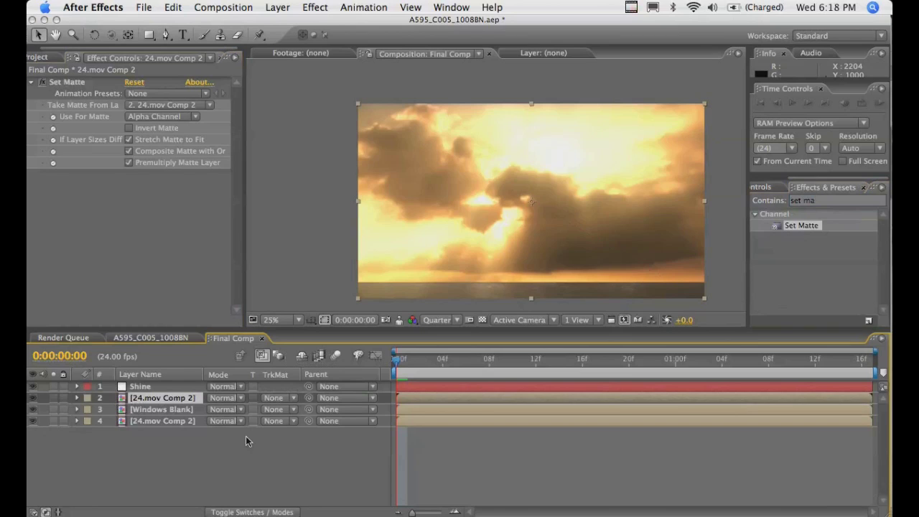
Step: Rename the upper 24.mov Comp 2 copy Light Wrap and the bottom sky layer BG
key(Return)
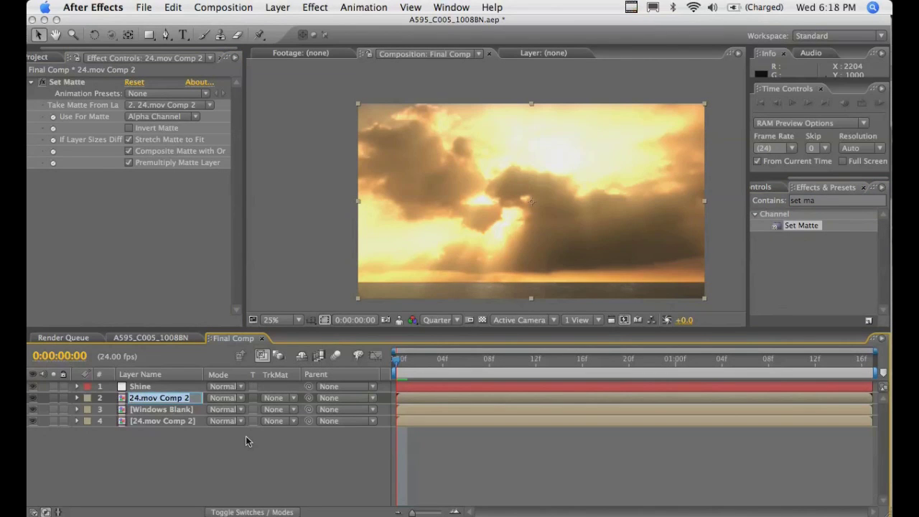
text(Light Wrap)
key(Return)
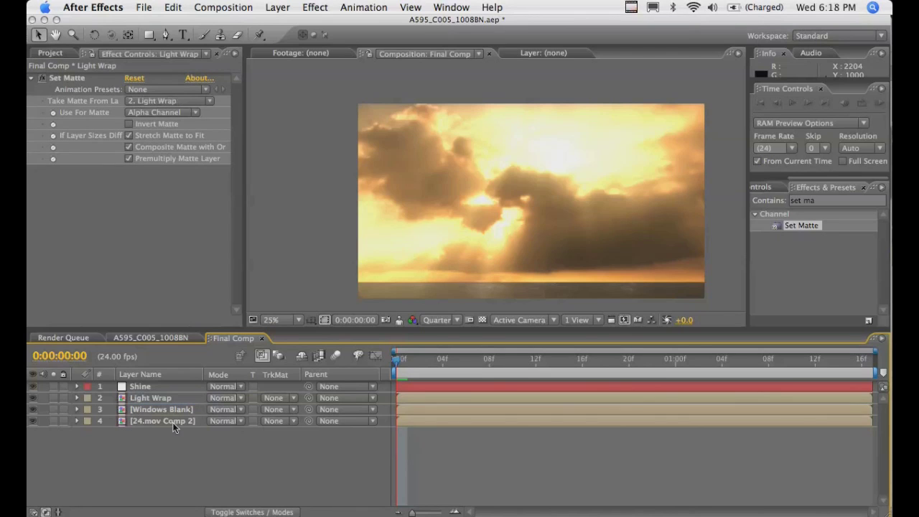
click(174, 422)
key(Return)
text(Back)
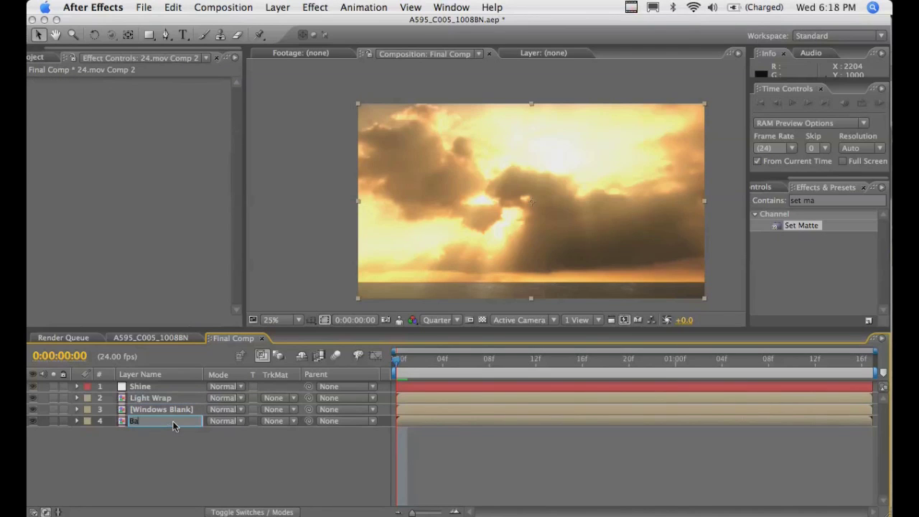
key(BackSpace)
key(BackSpace)
key(BackSpace)
text(G)
click(172, 446)
Step: Apply the Fast Blur effect to the Light Wrap layer beneath Set Matte
click(150, 398)
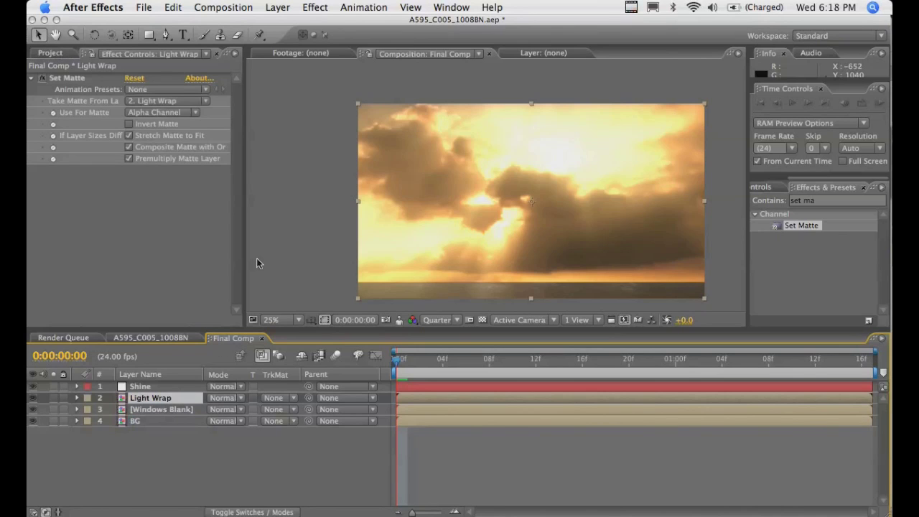
click(823, 200)
text(fast)
drag(796, 272, 110, 251)
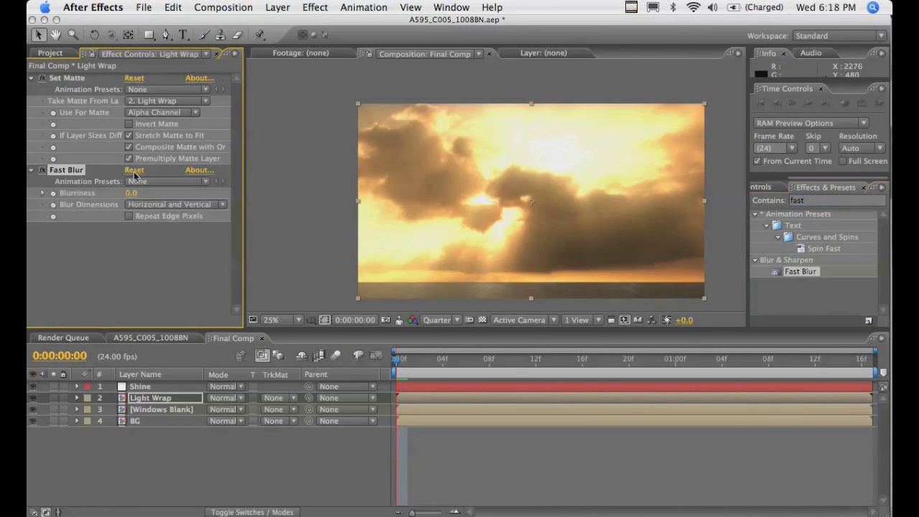
Step: With Light Wrap soloed, take its matte from Windows Blank, inverted, and set the Fast Blur Blurriness to 57
click(141, 101)
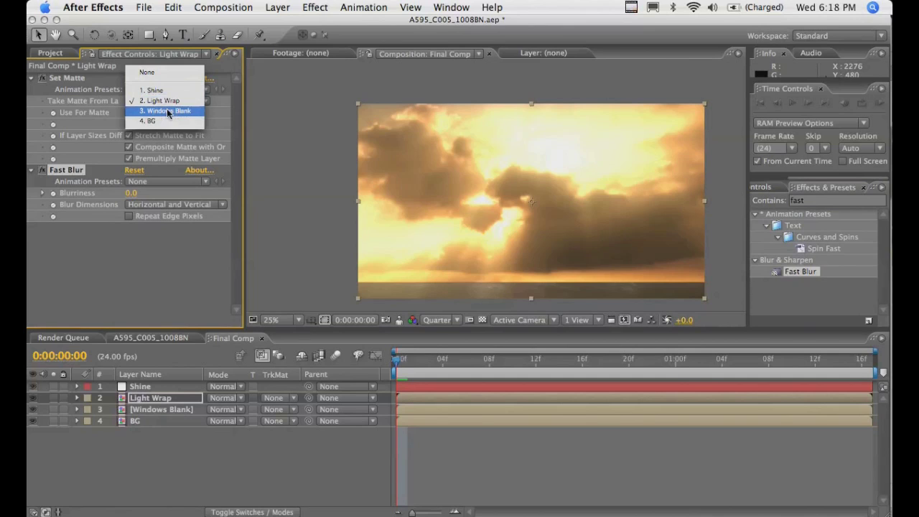
click(168, 111)
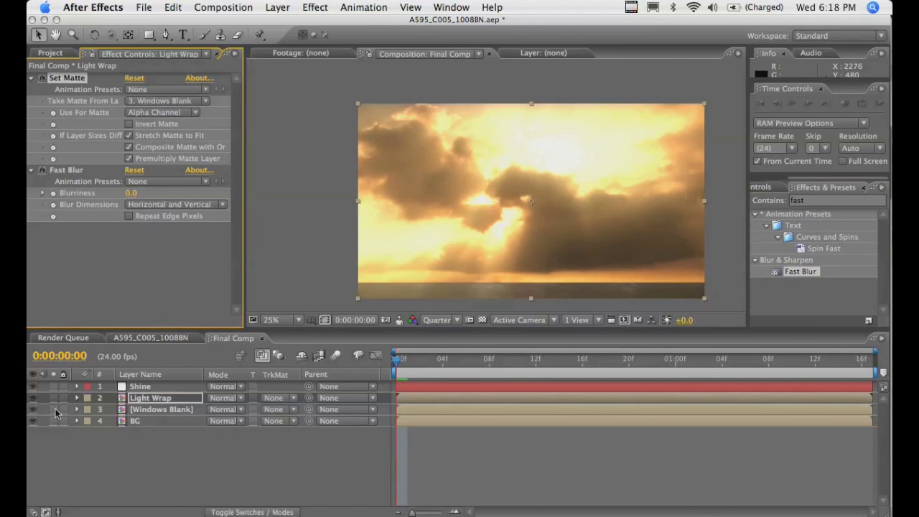
click(55, 398)
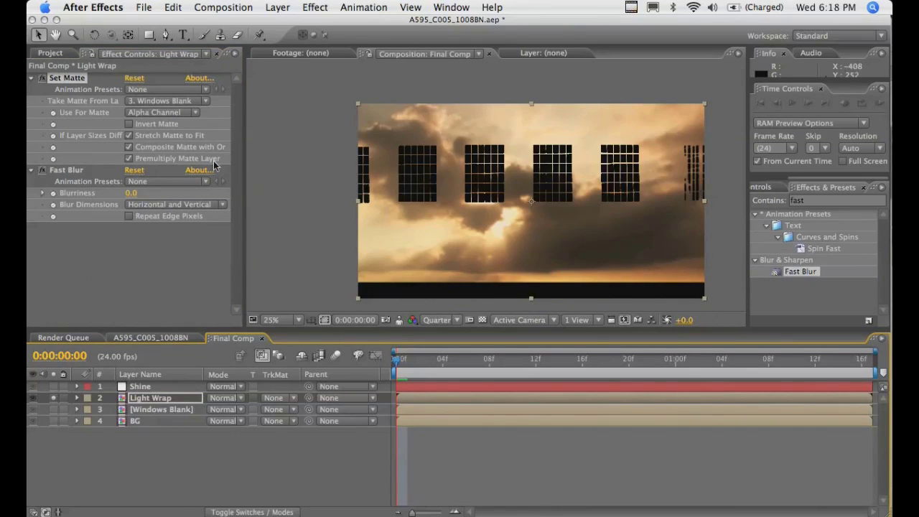
click(148, 125)
click(148, 125)
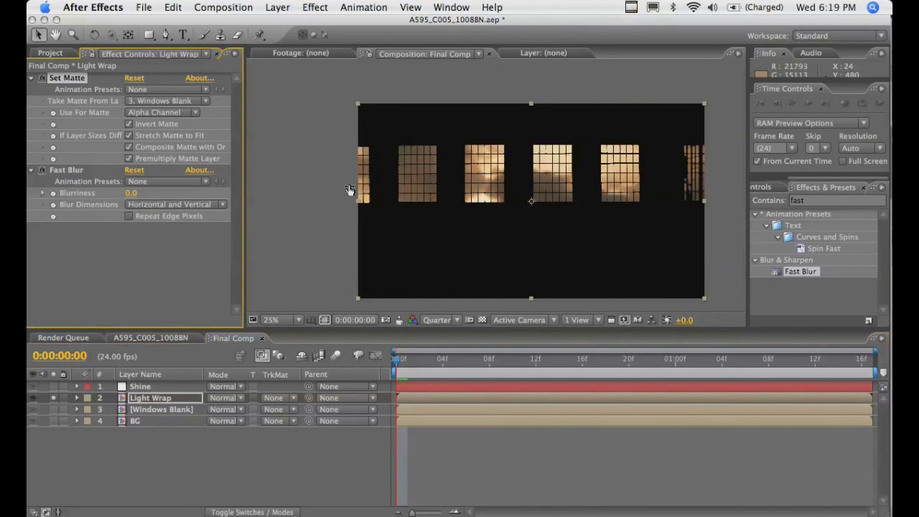
drag(131, 194, 180, 199)
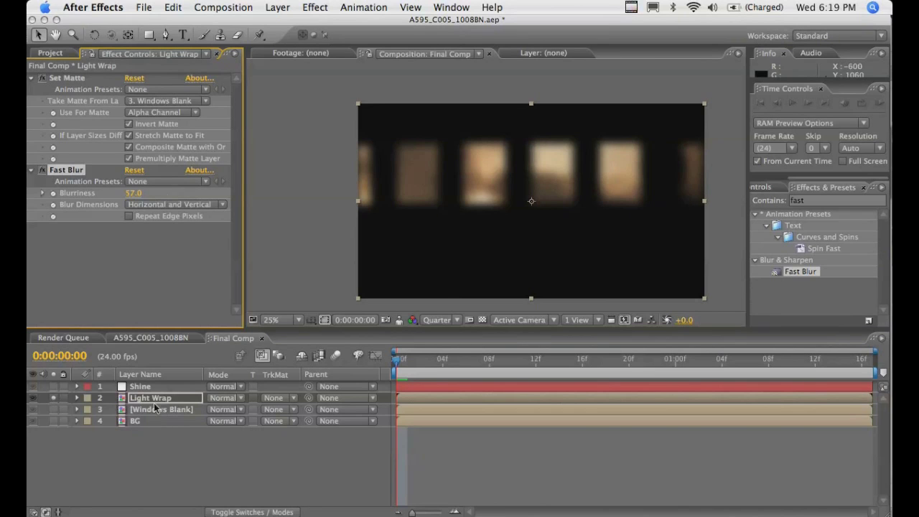
Step: Duplicate Light Wrap, turn off Fast Blur on the copy, and show all layers again
click(180, 400)
key(super+d)
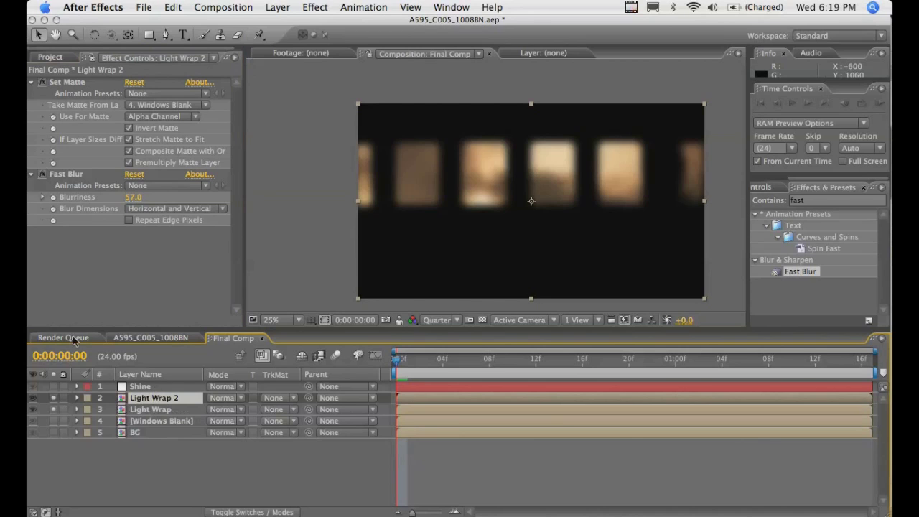
click(41, 173)
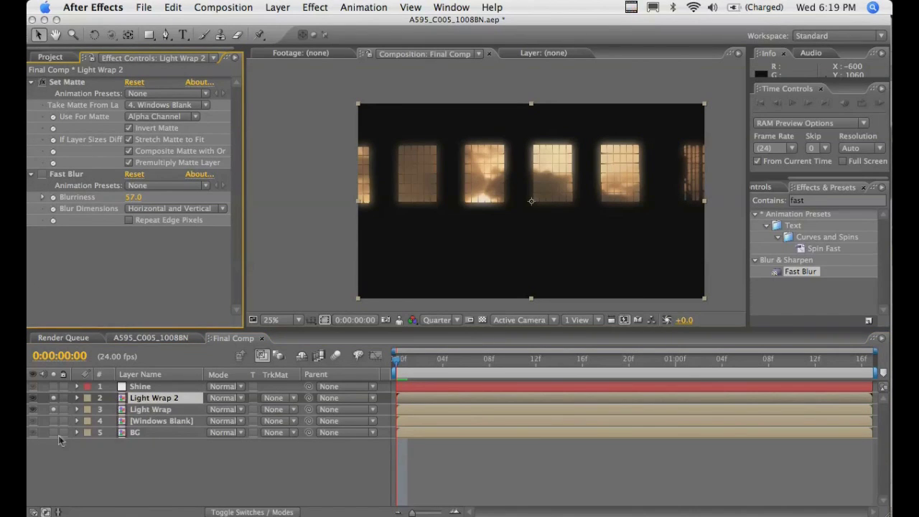
click(53, 399)
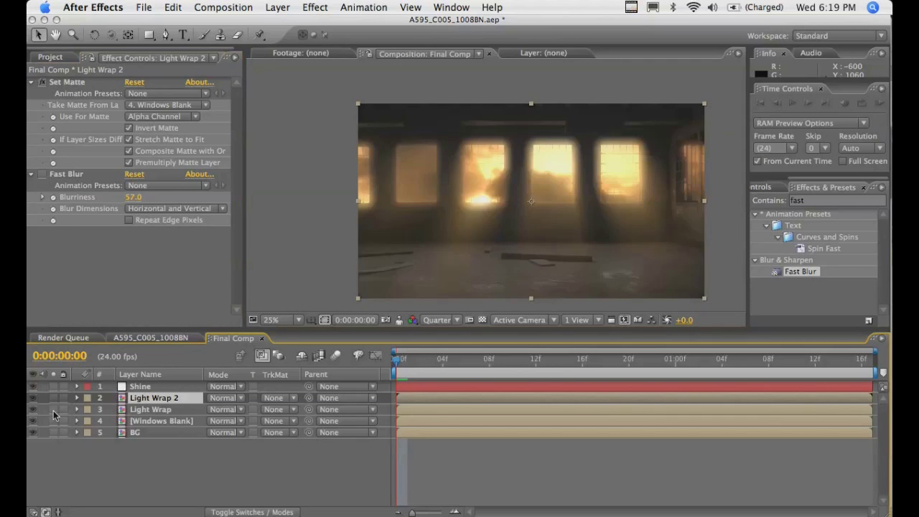
click(129, 467)
Step: Rename the Light Wrap 2 layer Overlay
click(150, 410)
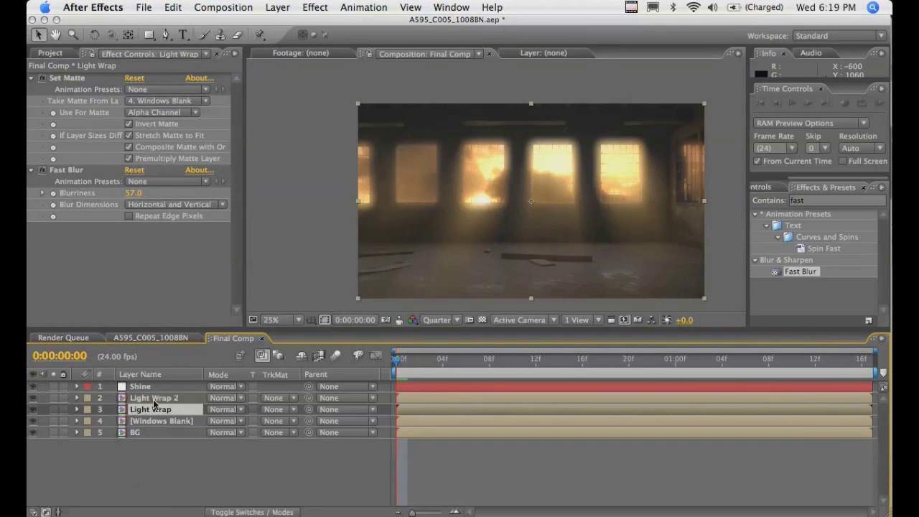
click(153, 400)
key(Return)
text(Cverlay)
key(Return)
click(169, 451)
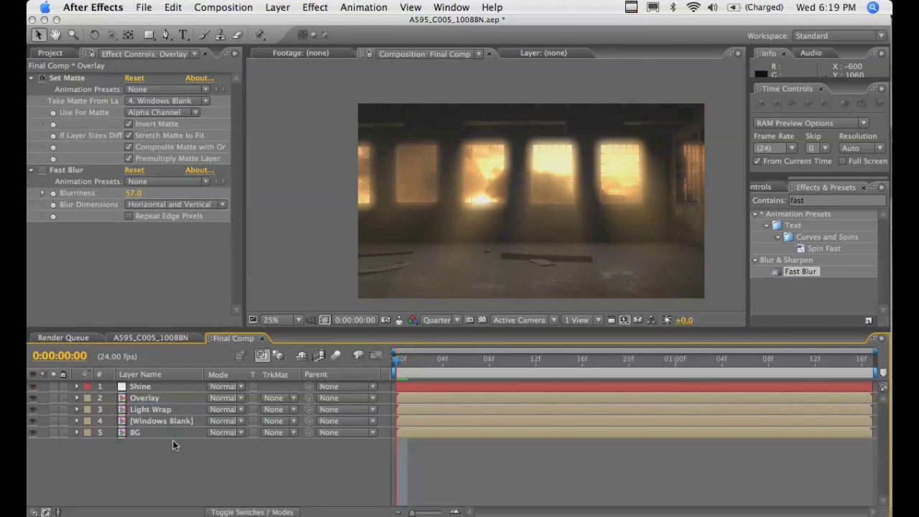
Step: Solo BG, Windows Blank and Light Wrap cumulatively to examine what each layer adds to the composite
click(159, 434)
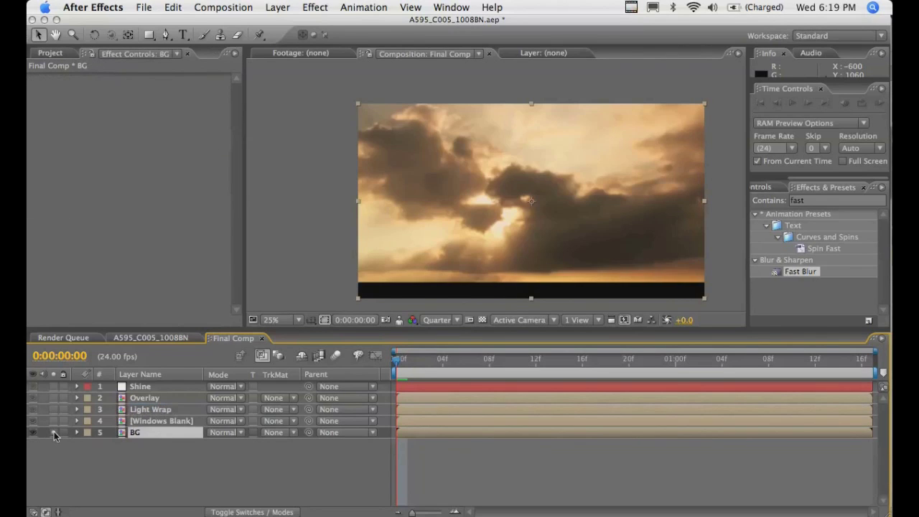
click(54, 421)
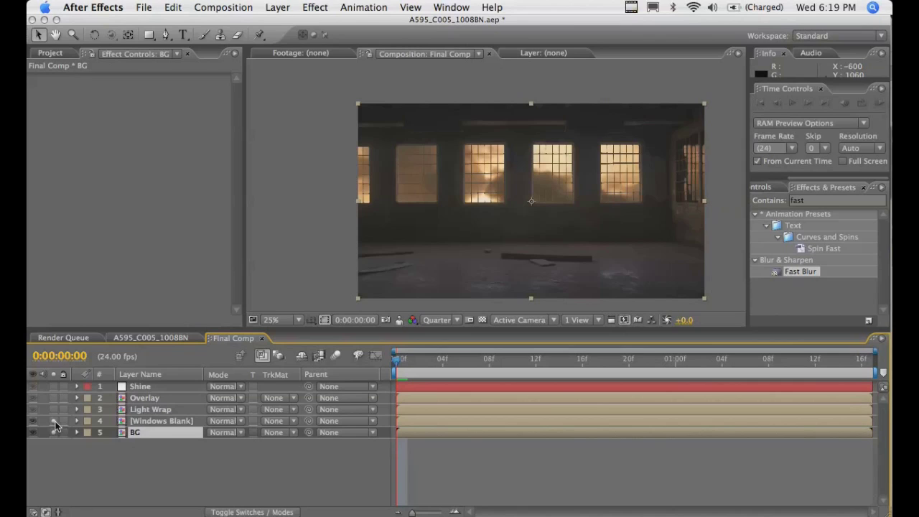
click(138, 410)
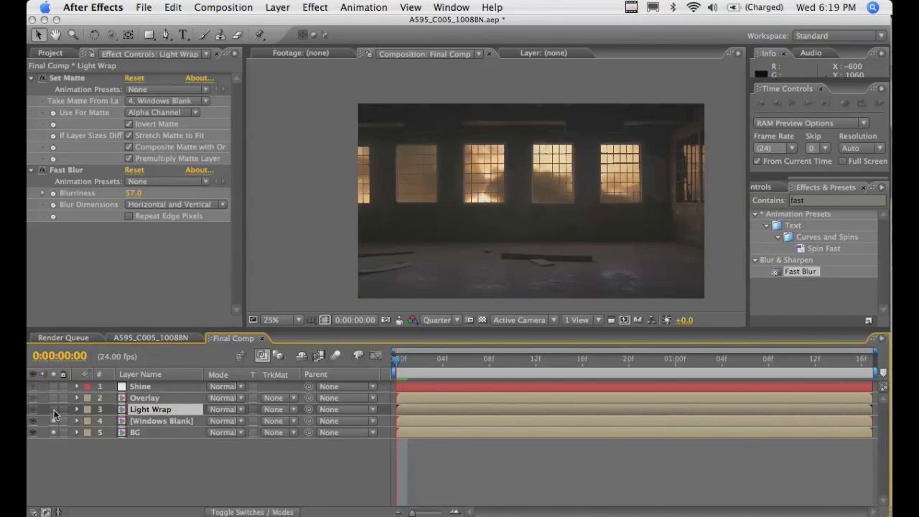
click(54, 409)
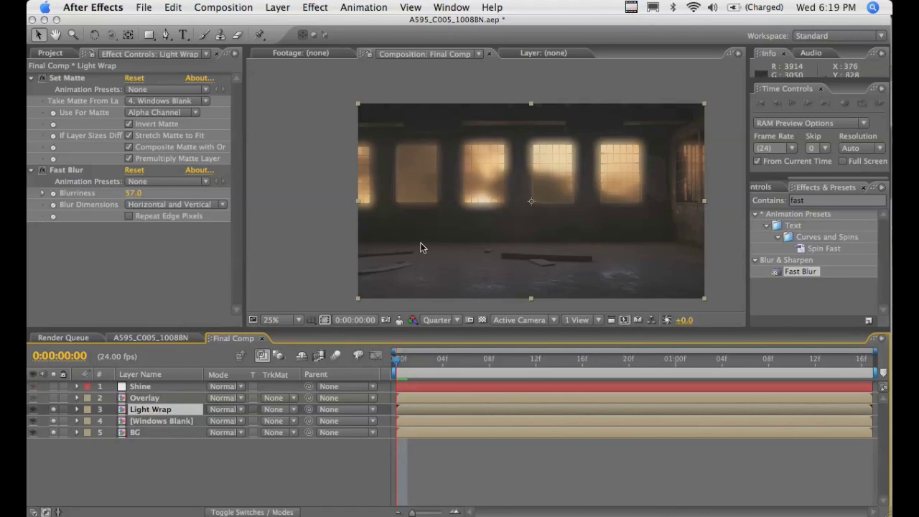
click(54, 422)
click(54, 421)
click(54, 432)
Step: Examine the Overlay layer soloed, bring all layers back into view, and select Light Wrap
click(147, 399)
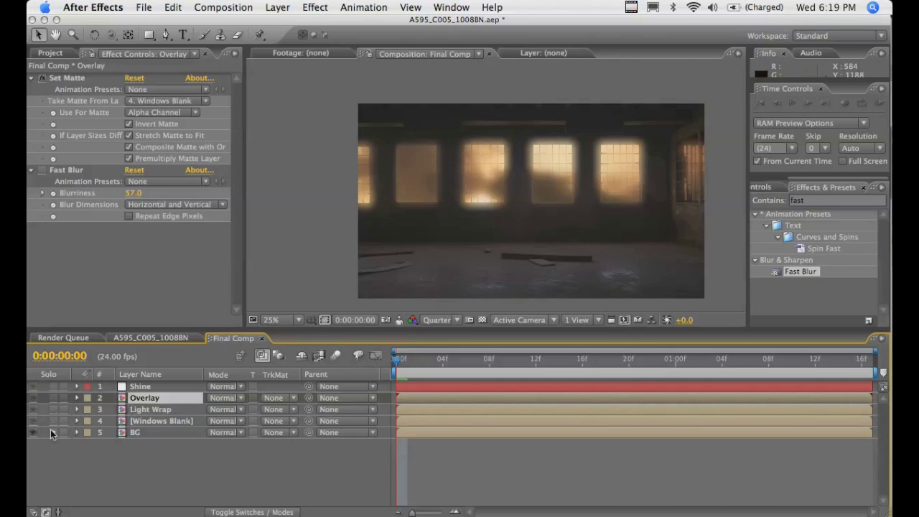
drag(32, 398, 41, 389)
click(52, 398)
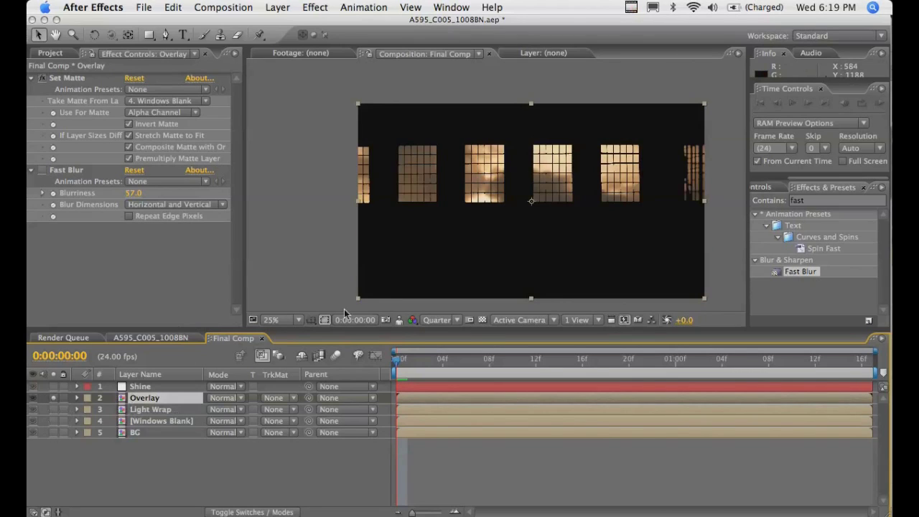
click(52, 398)
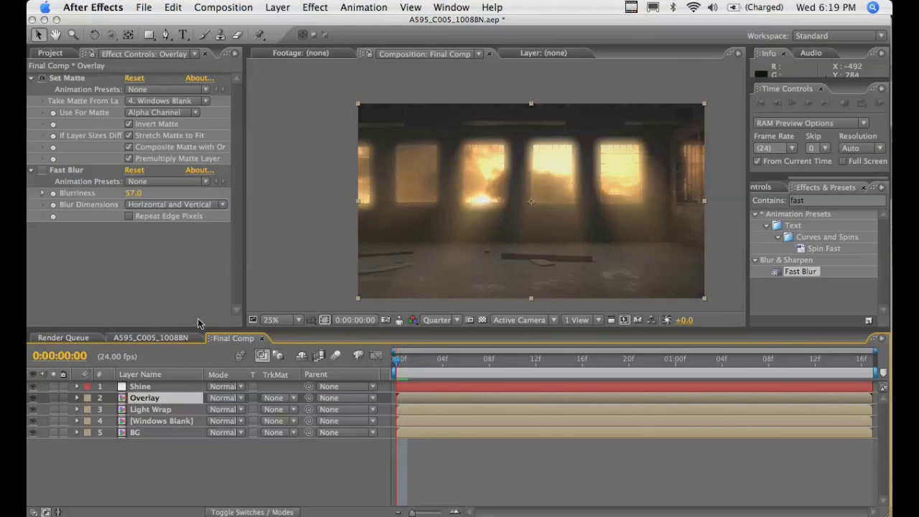
click(153, 412)
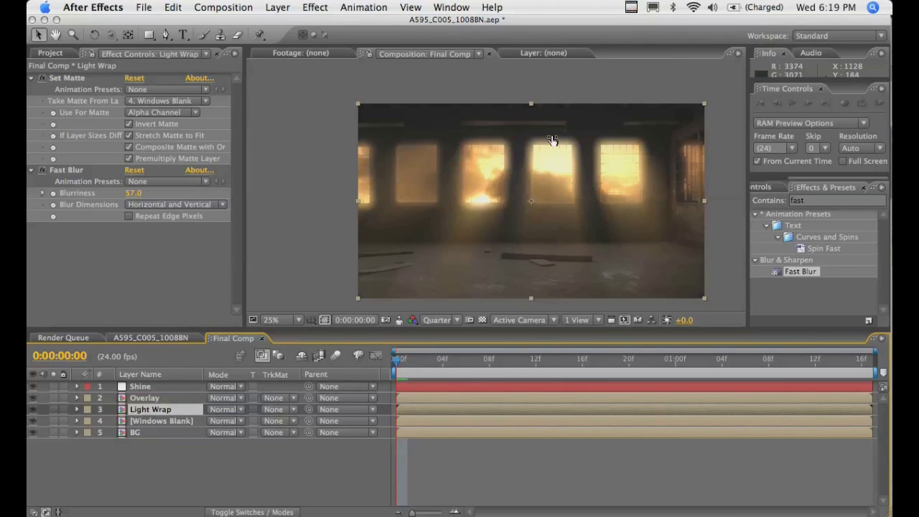
Step: Reduce the Light Wrap layer's Fast Blur blurriness to 48 and its opacity to 58%
mouse_move(135, 193)
mouse_down()
mouse_move(112, 196)
mouse_move(137, 202)
mouse_up()
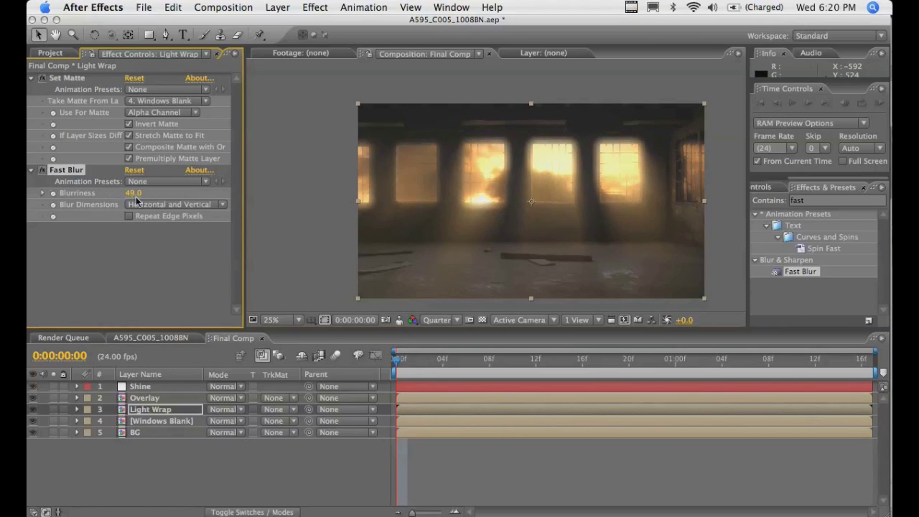
click(158, 410)
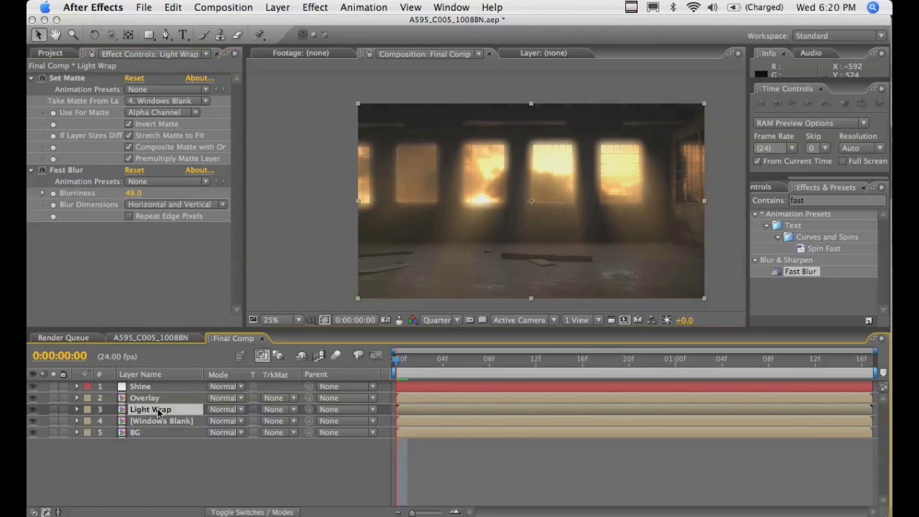
key(t)
drag(217, 422, 181, 422)
click(168, 494)
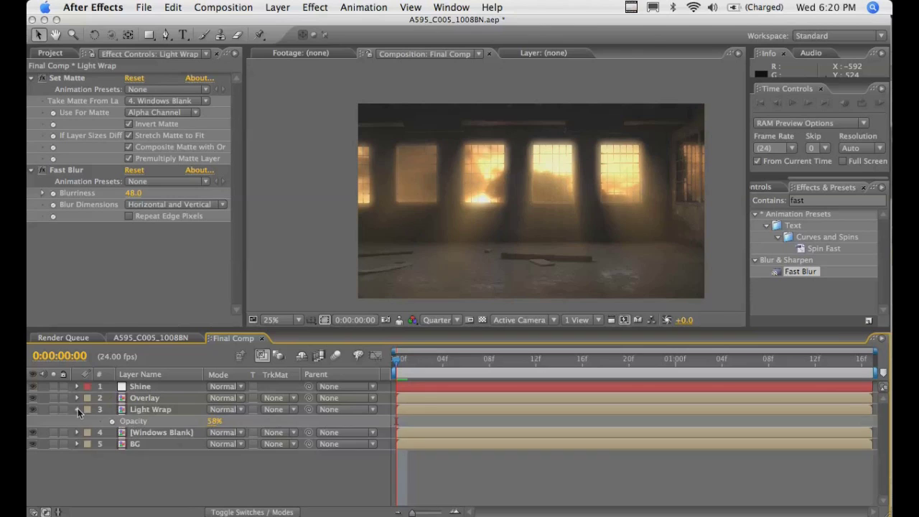
click(77, 410)
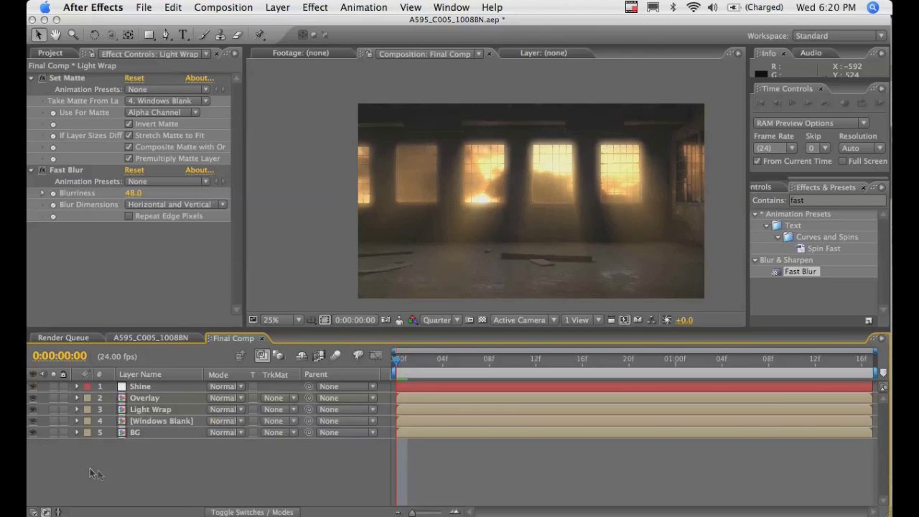
Step: Adjust the Light Wrap layer's Fast Blur blurriness to 29 while judging the glow around the window edges up close
click(150, 409)
drag(139, 191, 112, 197)
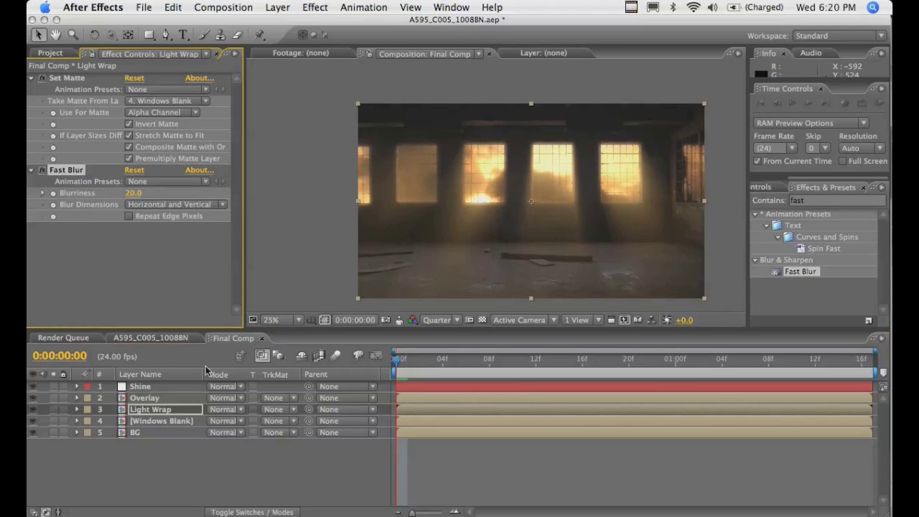
key(period)
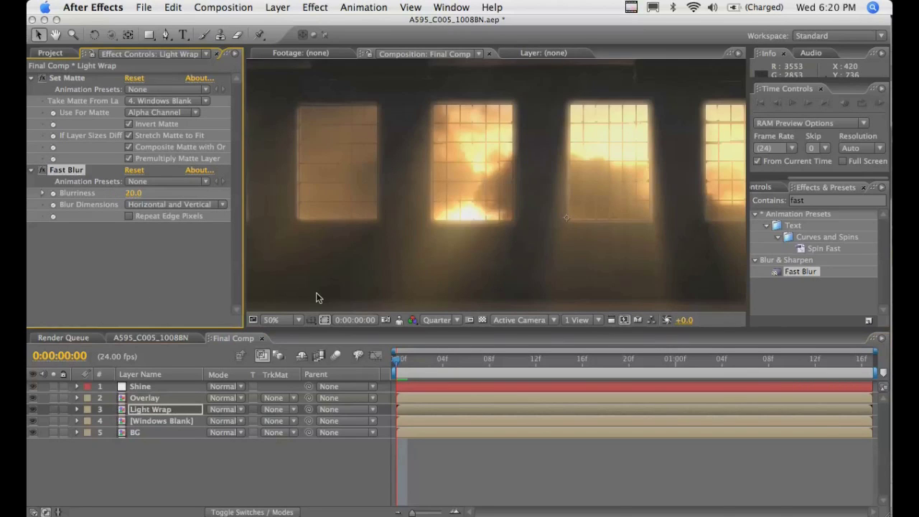
drag(140, 194, 145, 194)
Step: Set the Light Wrap layer's opacity to 73% and check it against the whole frame
click(151, 409)
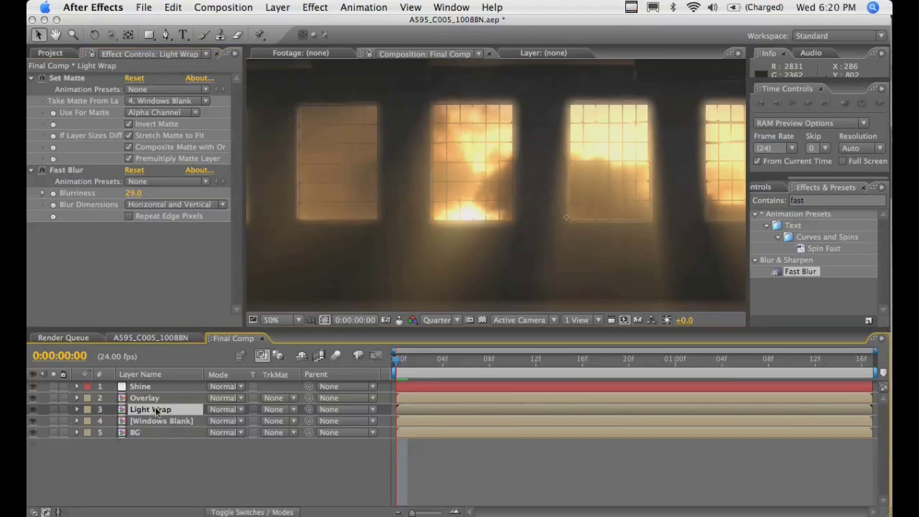
key(t)
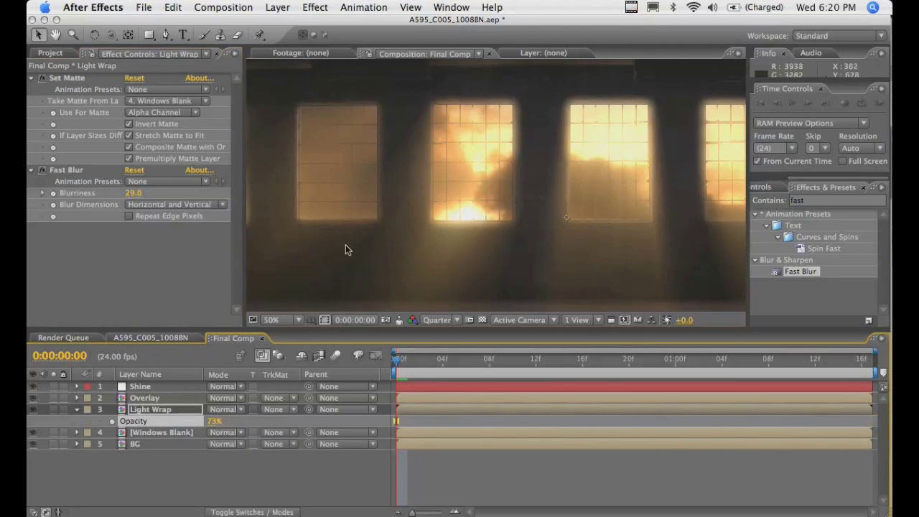
key(comma)
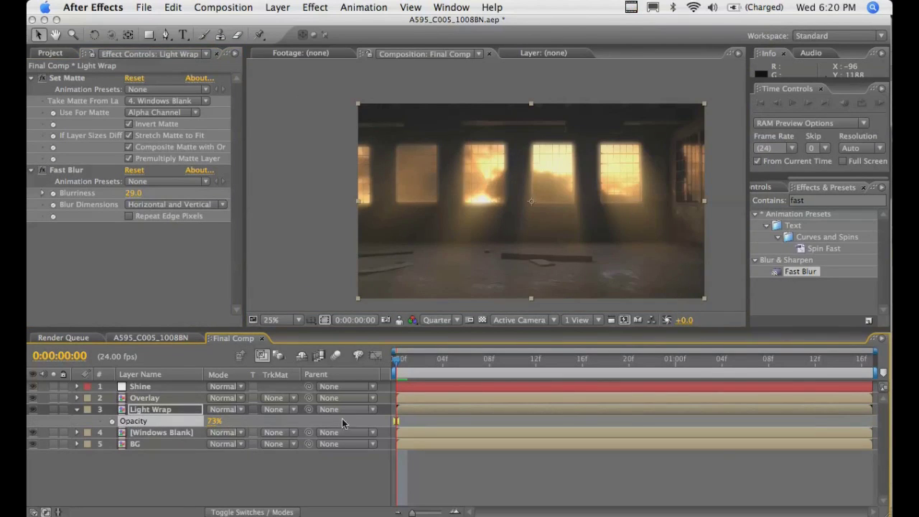
click(154, 466)
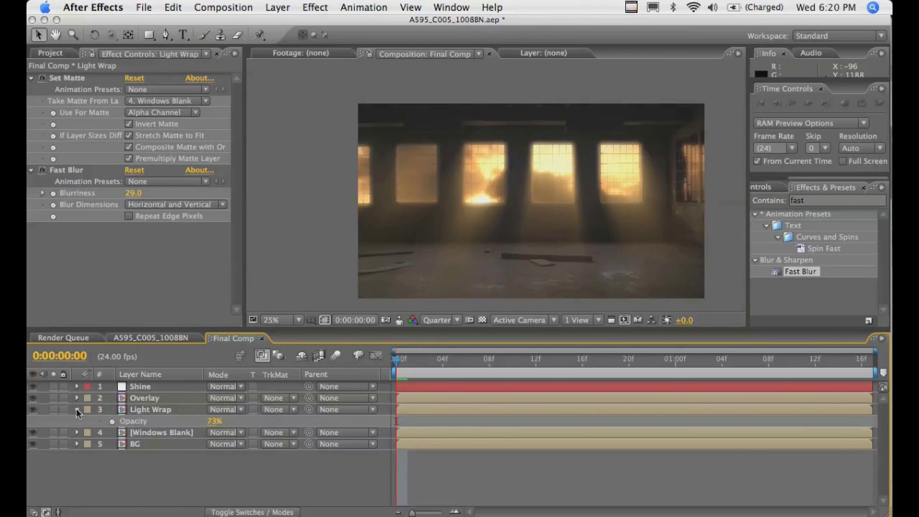
click(76, 409)
Step: Lower the Light Wrap layer's Fast Blur blurriness to 21 and compare the composite with Light Wrap and Overlay hidden and shown
click(149, 411)
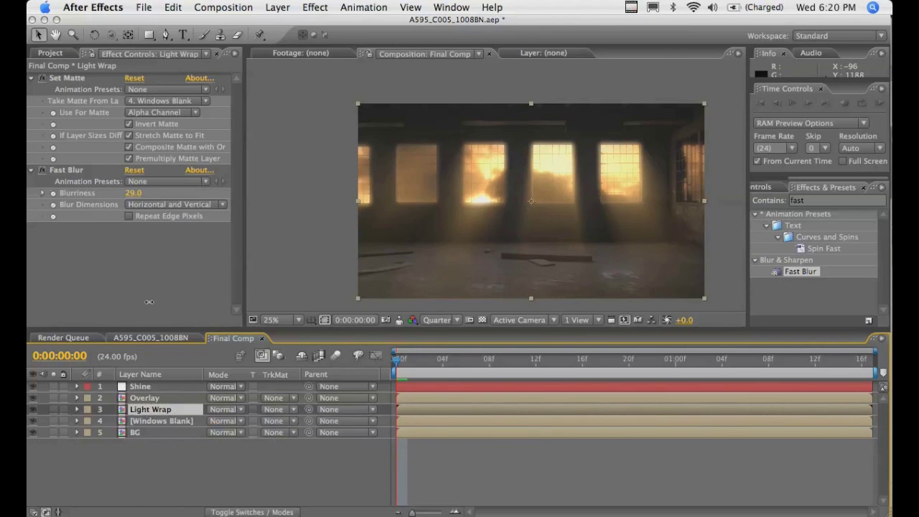
mouse_move(142, 193)
mouse_down()
mouse_move(119, 194)
mouse_move(136, 194)
mouse_up()
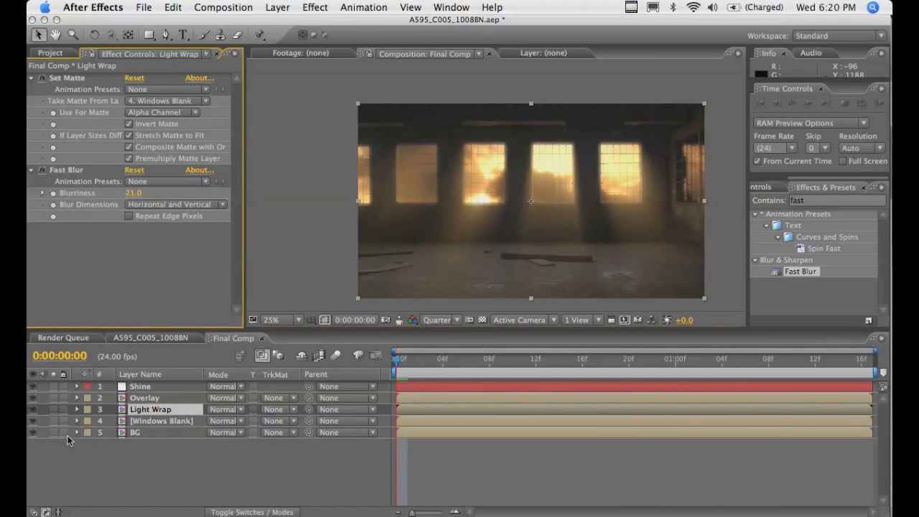
click(32, 409)
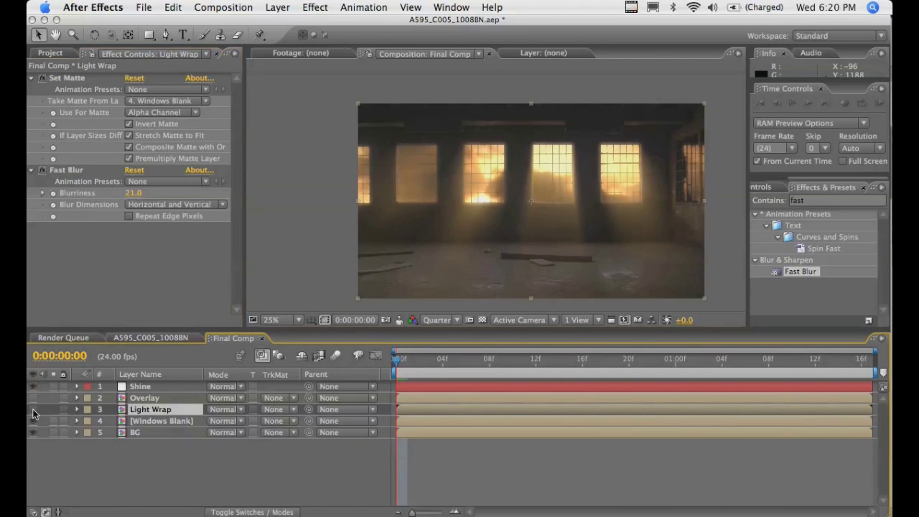
click(33, 409)
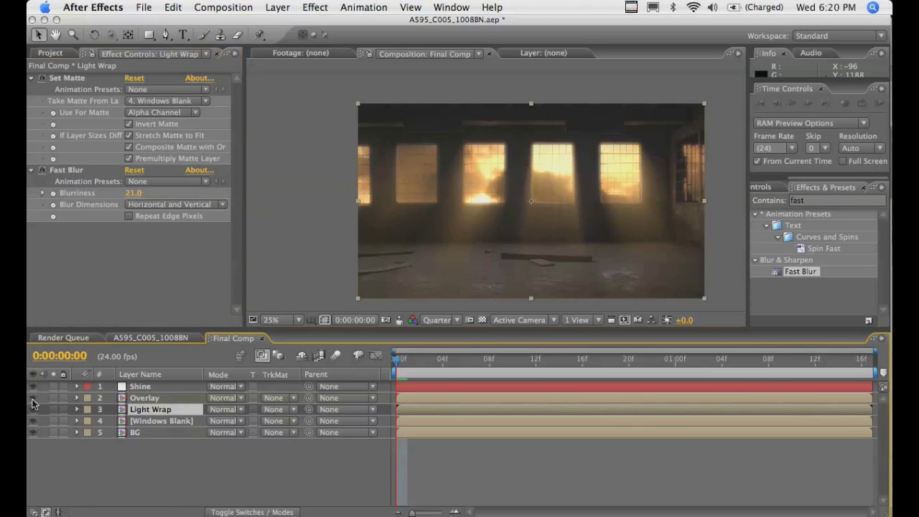
Step: Lower the Light Wrap layer's opacity to 44%
click(143, 398)
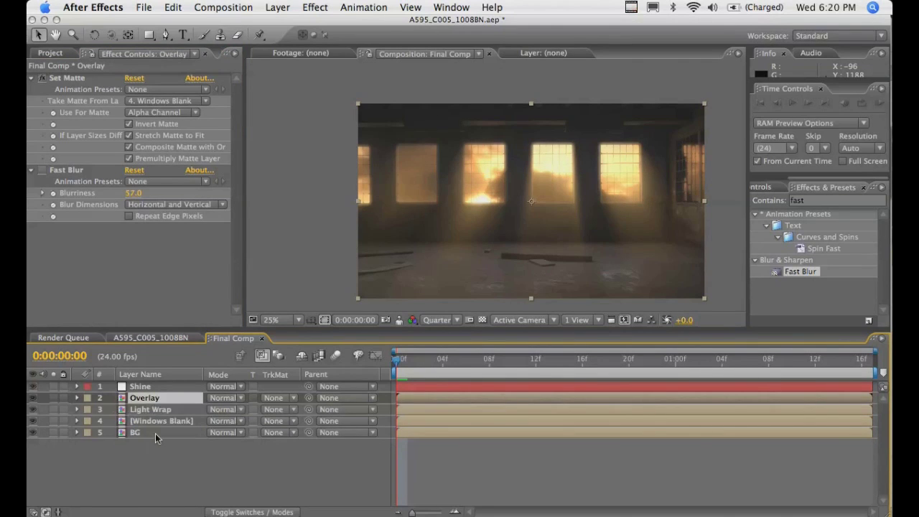
click(168, 465)
click(439, 277)
key(t)
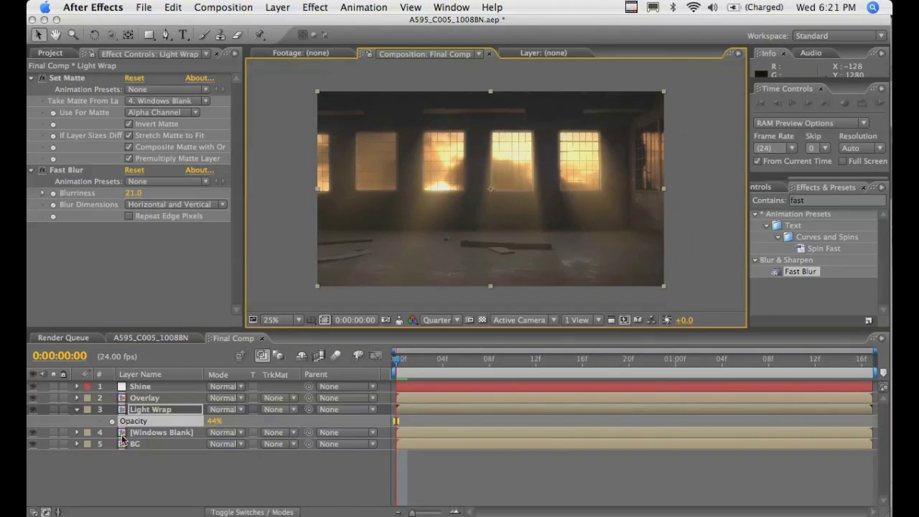
Step: Select the Shine layer and go to 0:00:01:05 to examine the rays where the pillar crosses the windows
click(170, 389)
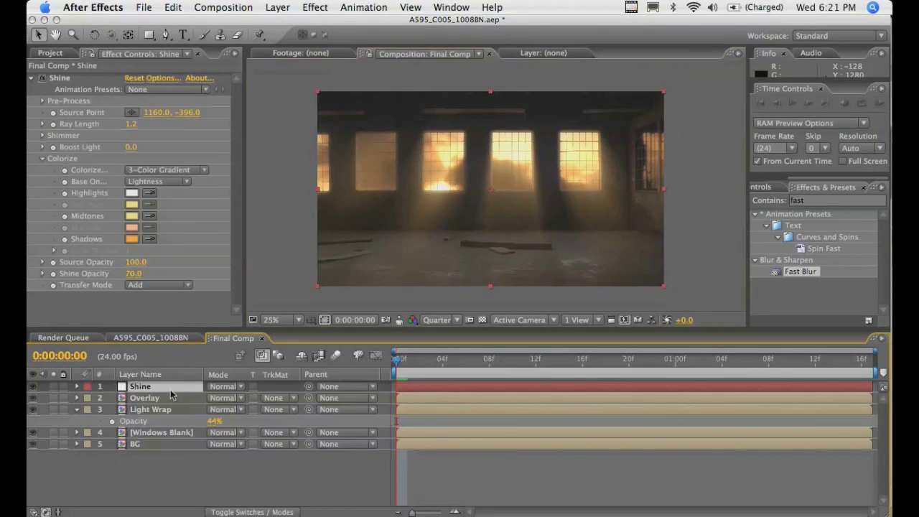
click(734, 361)
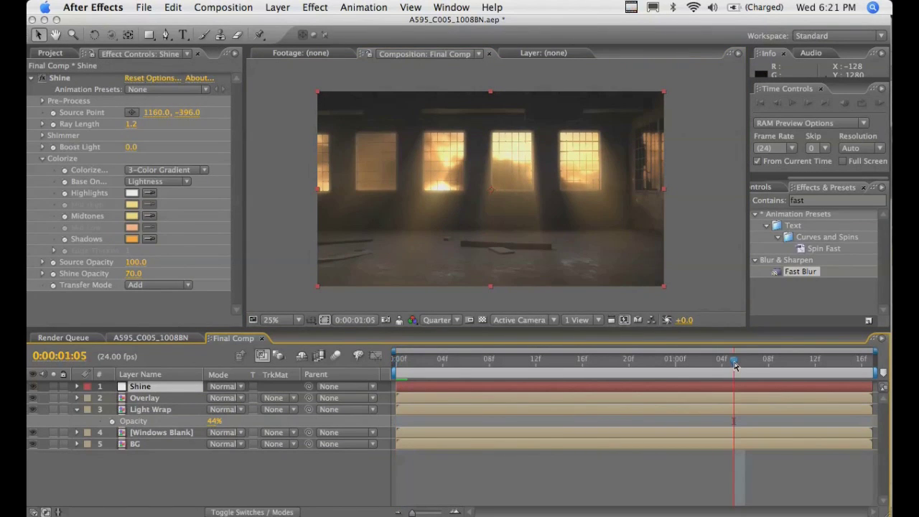
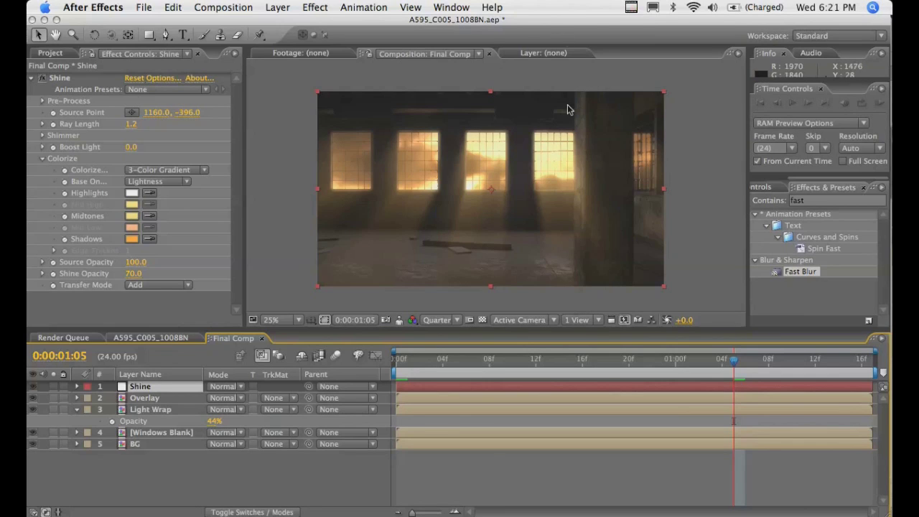
click(629, 6)
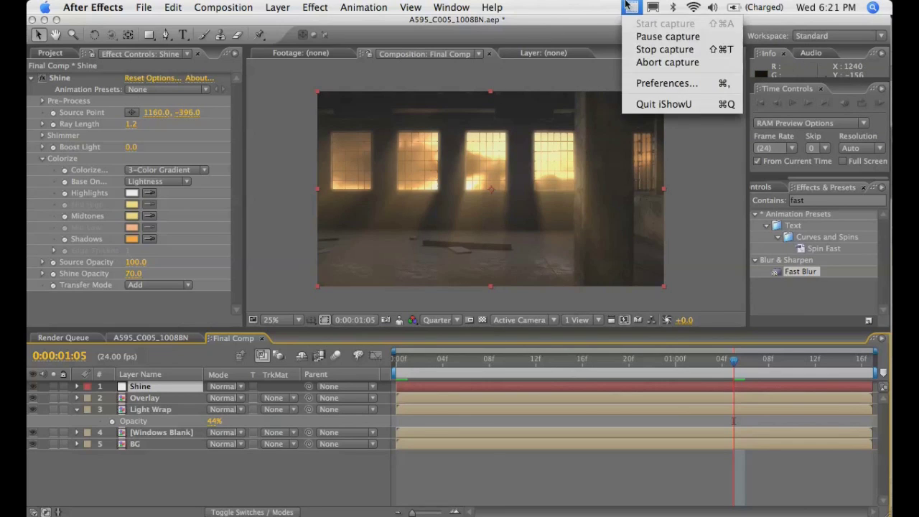
click(639, 37)
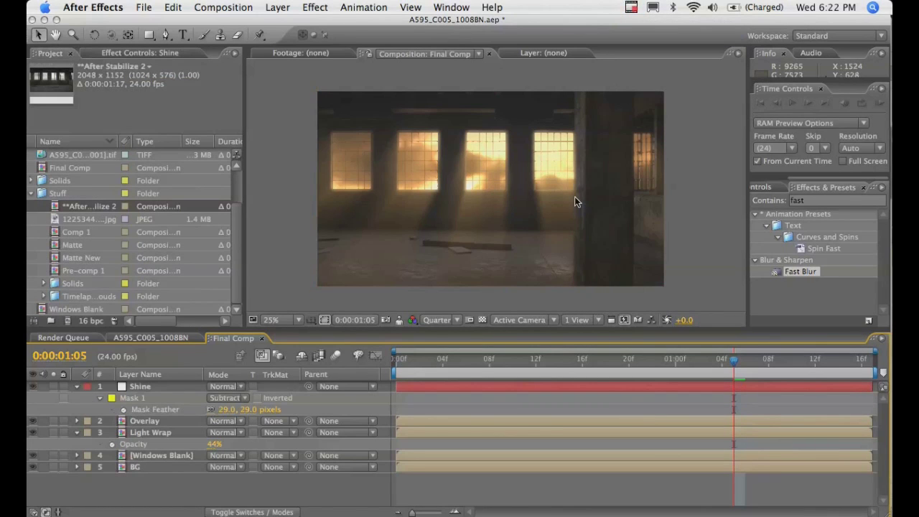
Step: Go back one frame to 0:00:01:04 and examine the Shine layer's Mask 1 around the pillar, keeping its mode at Subtract
key(Page_Up)
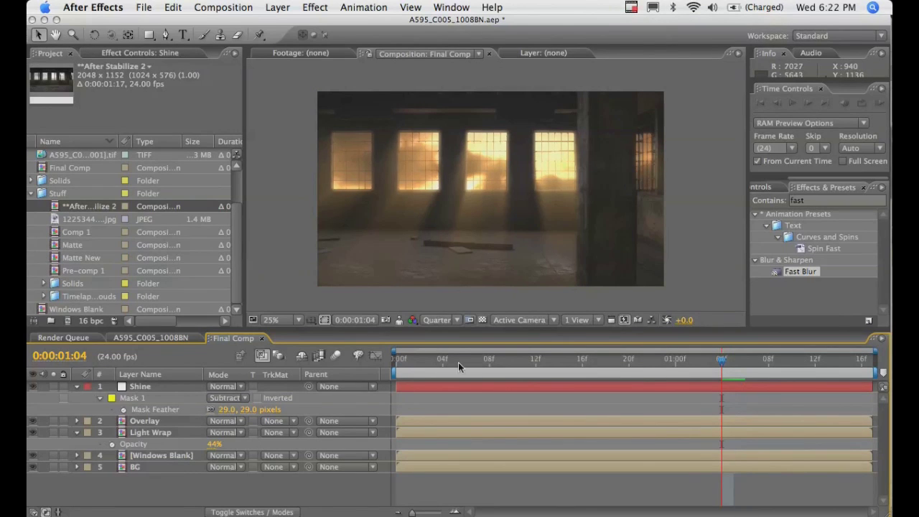
click(184, 401)
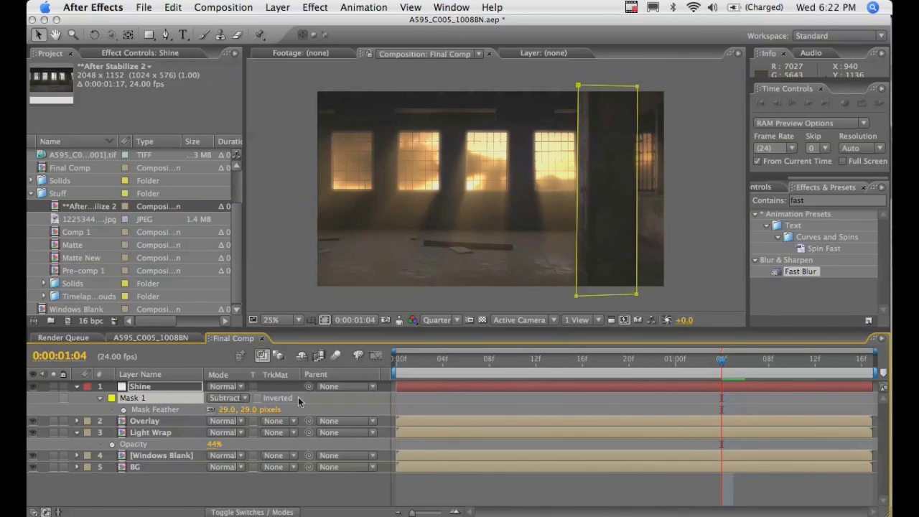
click(225, 398)
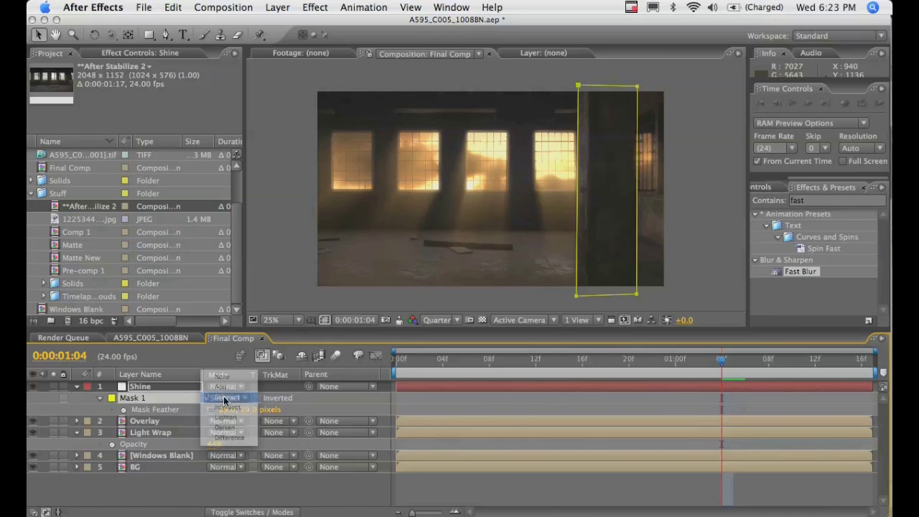
click(227, 398)
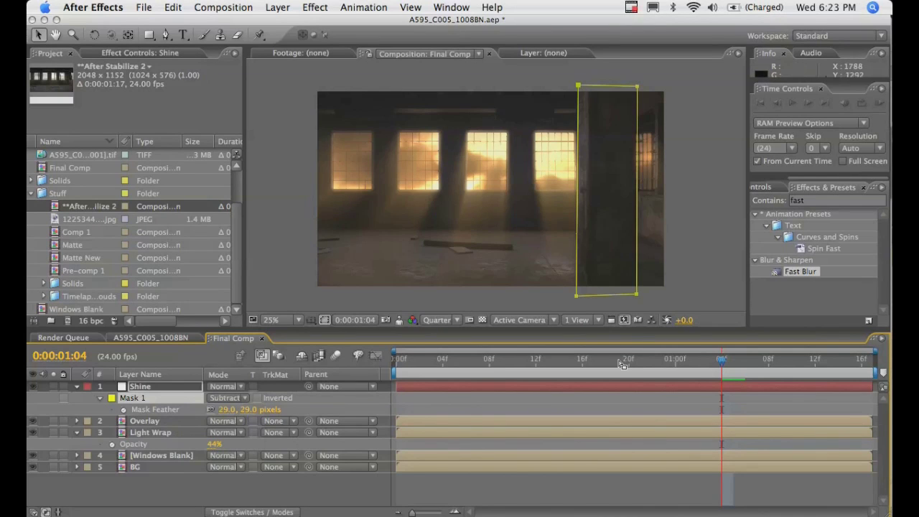
Step: Draw a wide rectangular mask over the ceiling above the windows on the Shine layer and set its mode to Subtract
click(160, 392)
click(149, 34)
mouse_move(311, 86)
mouse_down()
mouse_move(350, 96)
mouse_move(650, 106)
mouse_move(693, 126)
mouse_up()
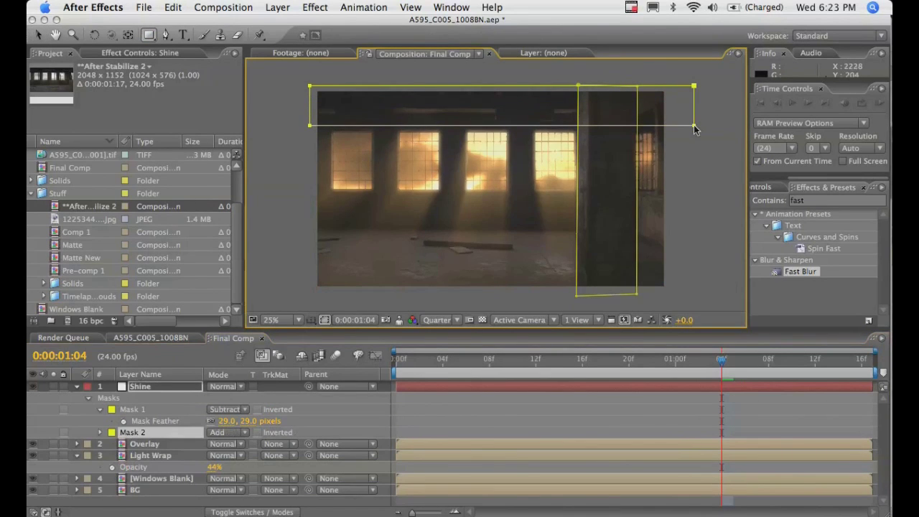
click(218, 432)
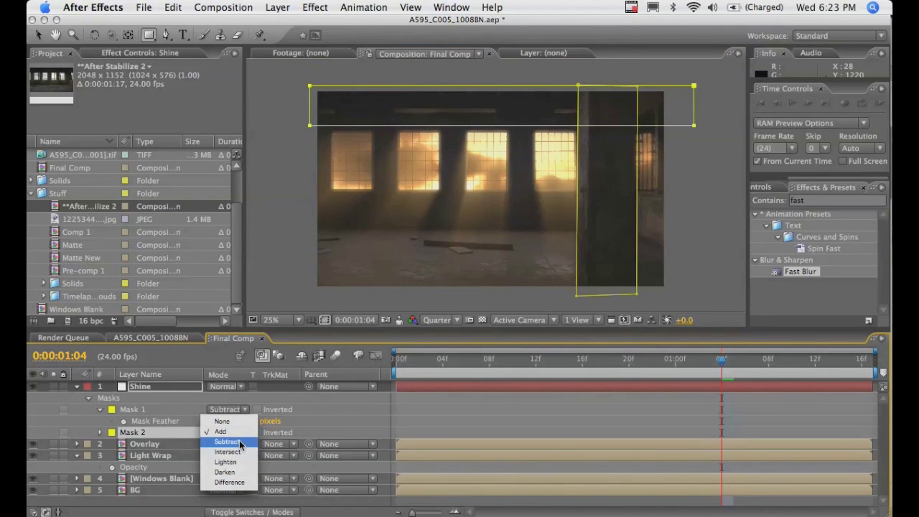
click(239, 444)
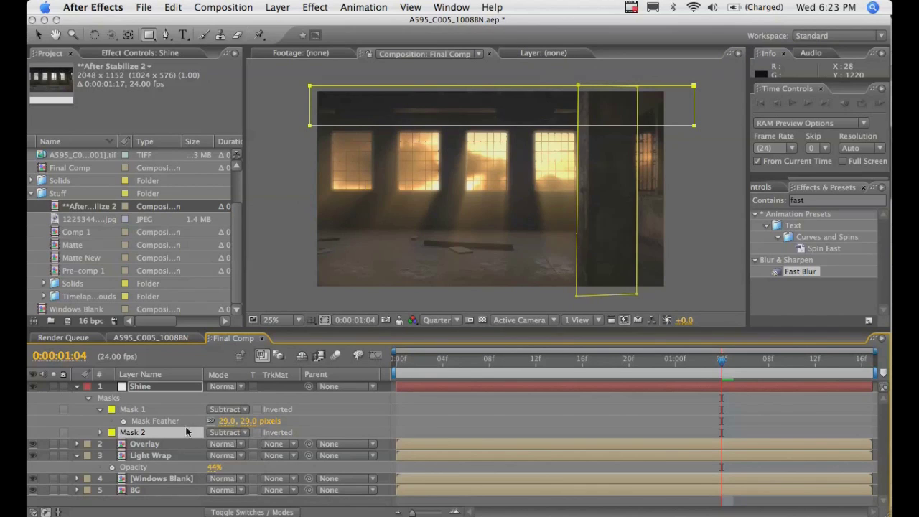
Step: Switch Mask 2's mode to None to compare the ceiling without it, and return it to Subtract
click(223, 432)
click(224, 414)
click(237, 435)
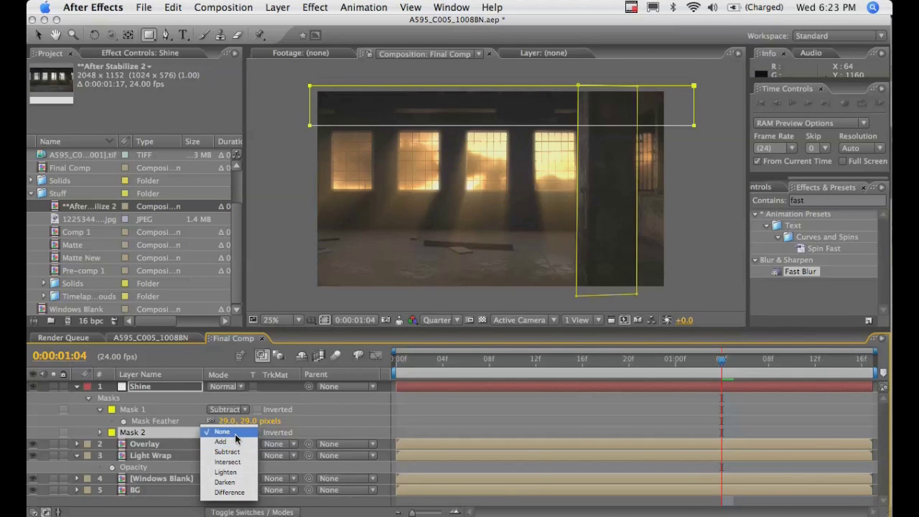
click(355, 433)
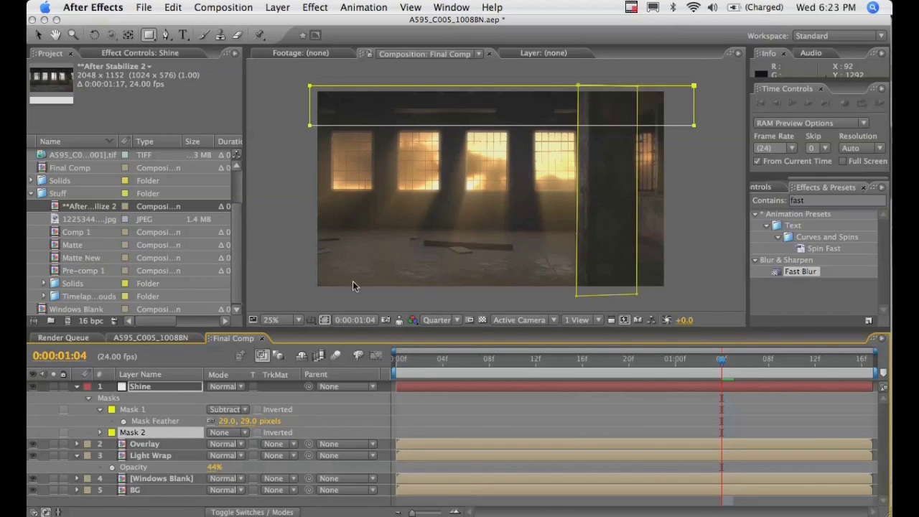
click(224, 433)
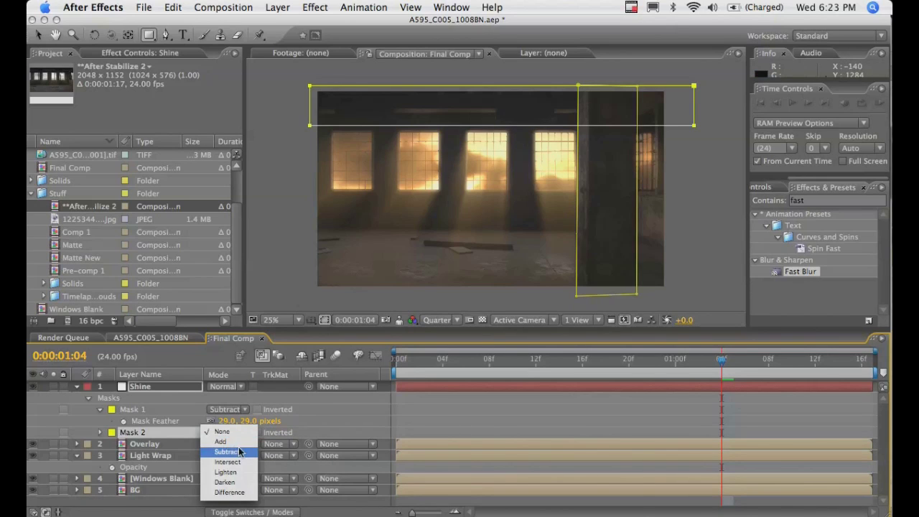
click(240, 452)
Step: Feather Mask 2 on the Shine layer by 21 pixels and collapse the layer's mask properties
key(f)
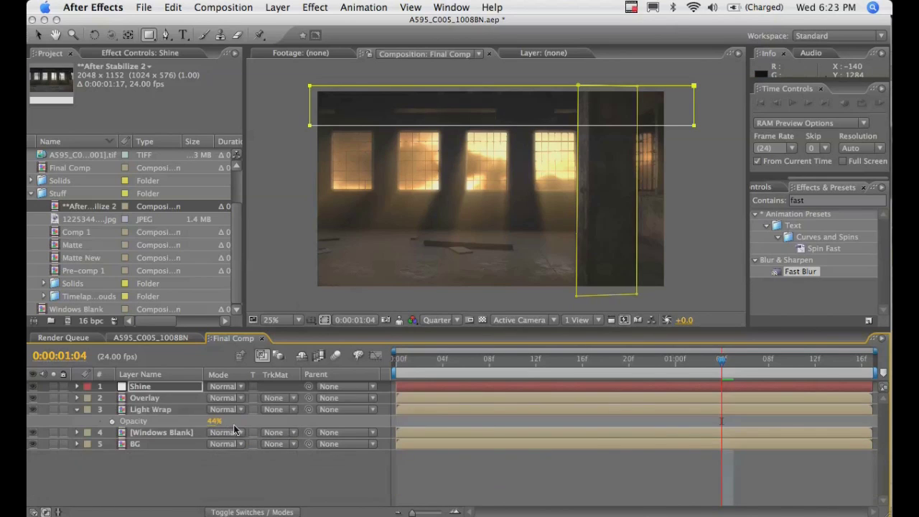
drag(239, 433, 248, 434)
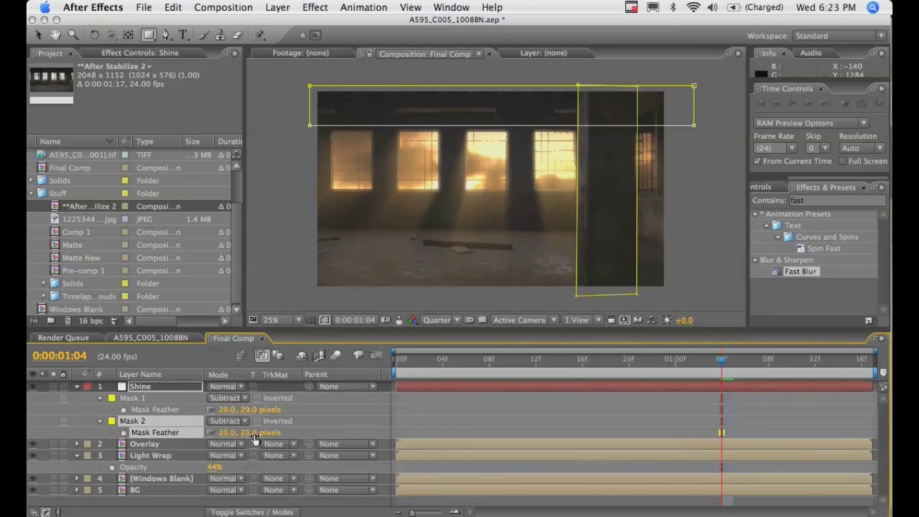
click(326, 419)
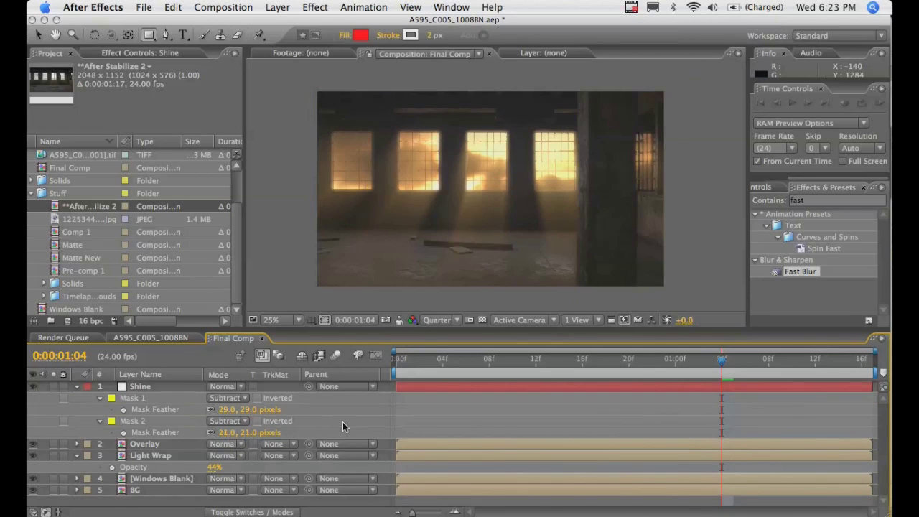
click(76, 387)
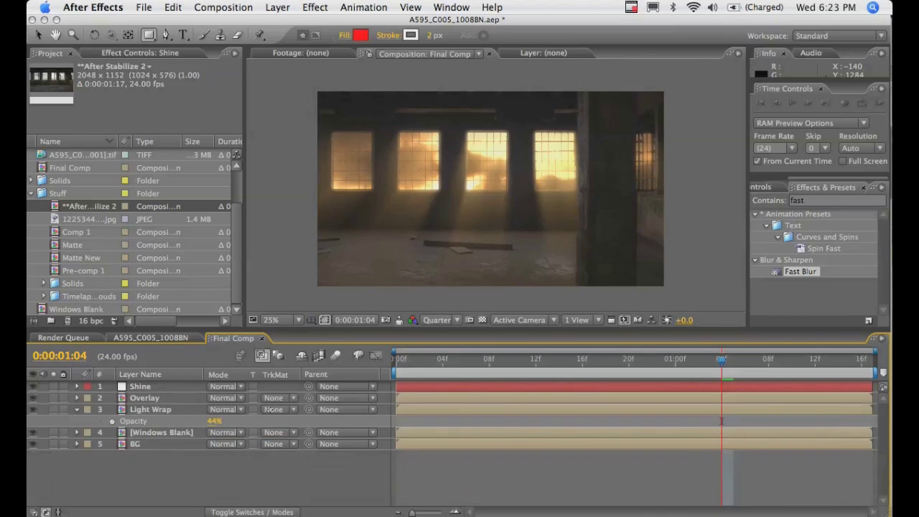
Step: Examine the floor, windows and pillar of the composite up close at 0:00:01:04
scroll(424, 229, up, 2)
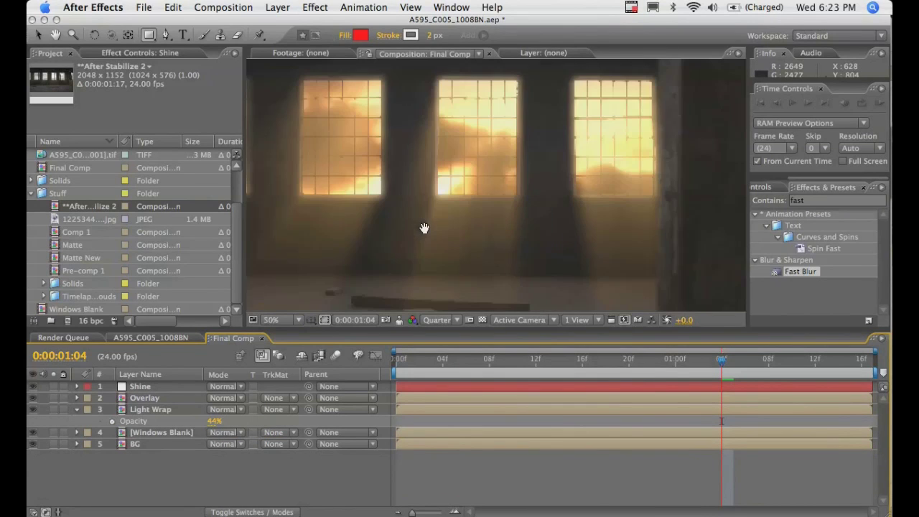
key(h)
mouse_move(425, 228)
mouse_down()
mouse_move(493, 205)
mouse_move(390, 302)
mouse_move(465, 258)
mouse_move(495, 193)
mouse_move(482, 196)
mouse_up()
scroll(465, 259, down, 1)
key(q)
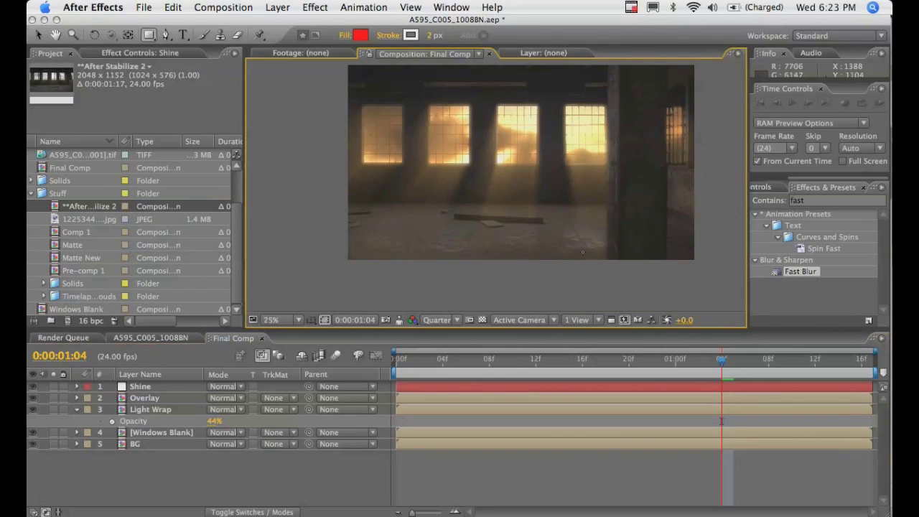
scroll(582, 252, up, 1)
drag(501, 304, 359, 223)
scroll(555, 191, up, 1)
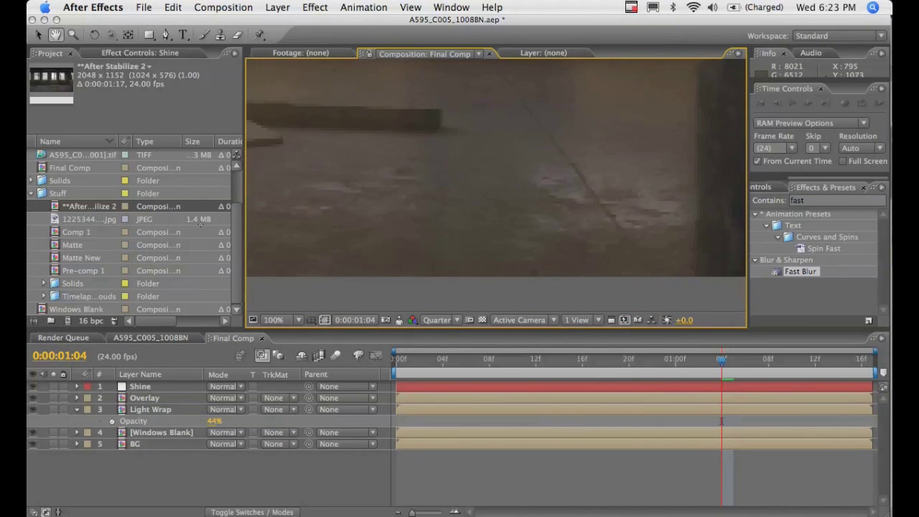
scroll(519, 223, down, 1)
scroll(539, 215, up, 3)
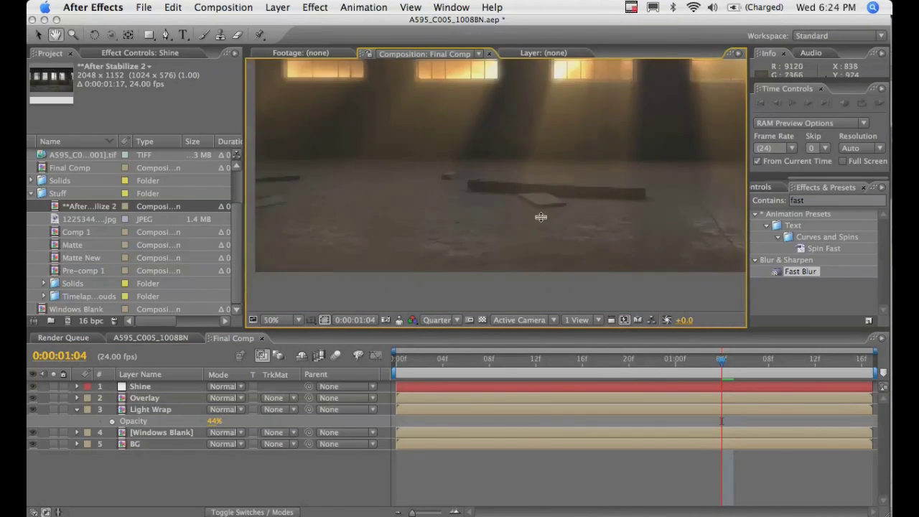
scroll(540, 217, down, 1)
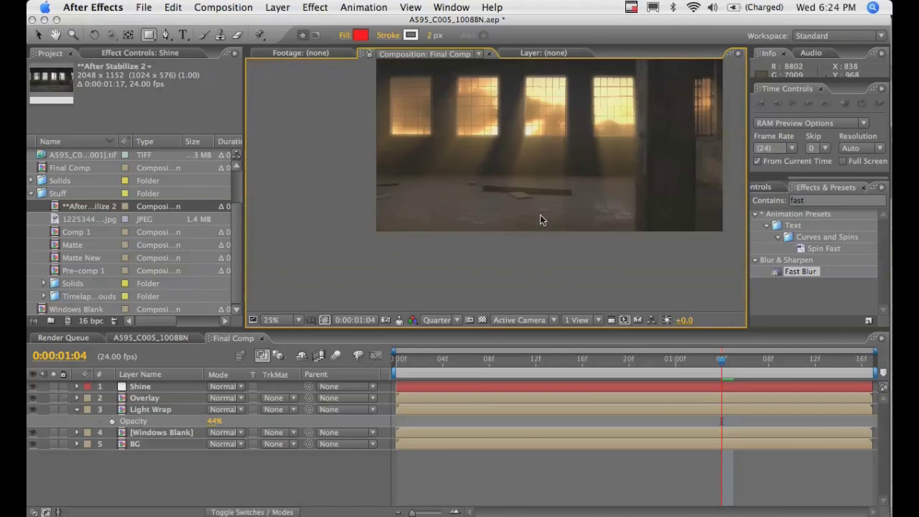
Step: Add an adjustment layer above Shine and draw a wide rectangular mask on it covering the whole floor
click(177, 388)
click(277, 7)
mouse_move(345, 25)
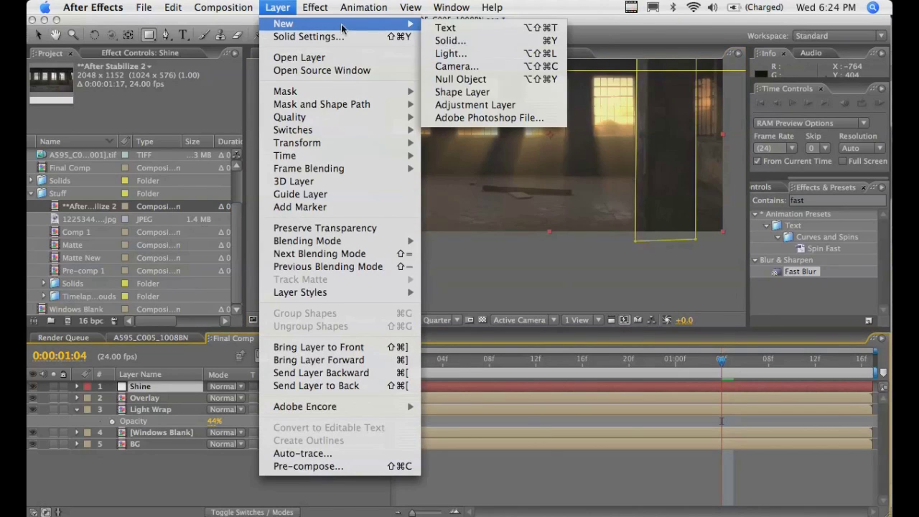
click(494, 105)
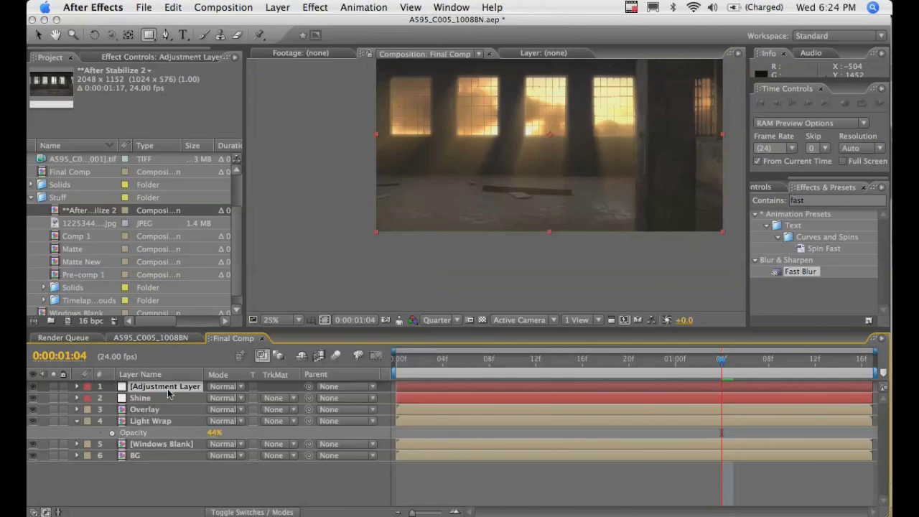
drag(362, 174, 737, 240)
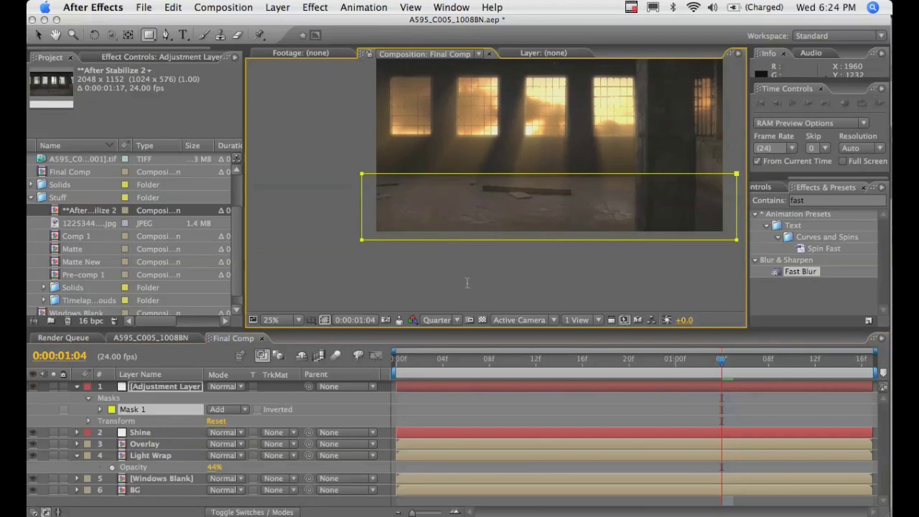
Step: Find the Curves effect and apply it to the new adjustment layer
double_click(816, 201)
text(c)
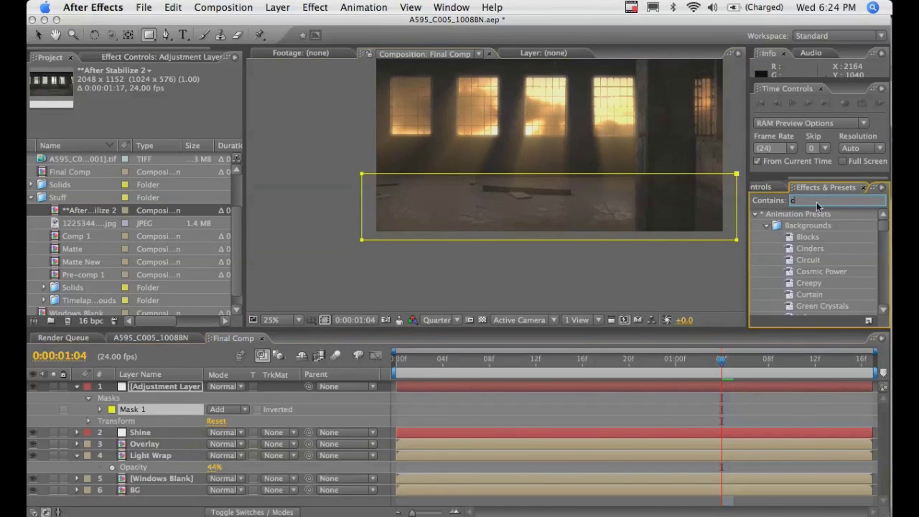
text(urves)
drag(797, 260, 162, 394)
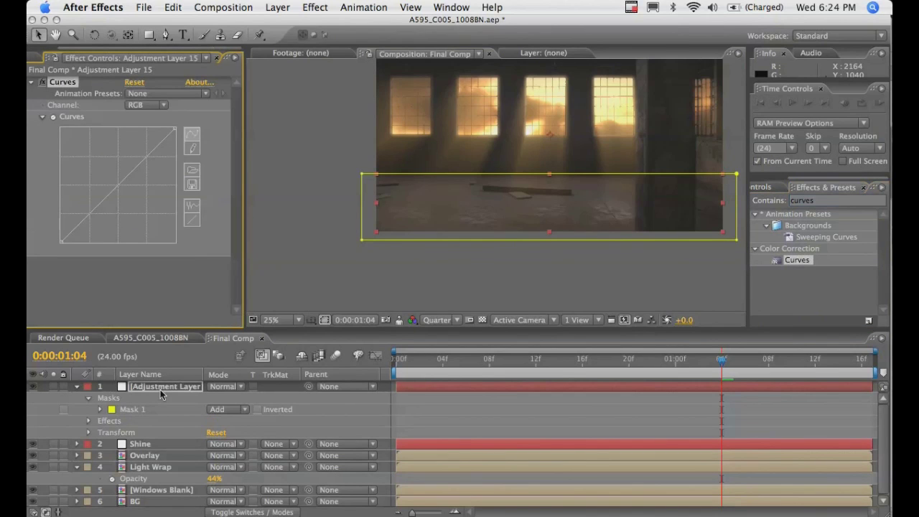
Step: Add a control point to the Red curve in Curves and move it down the diagonal to the lower quarter
scroll(445, 244, up, 4)
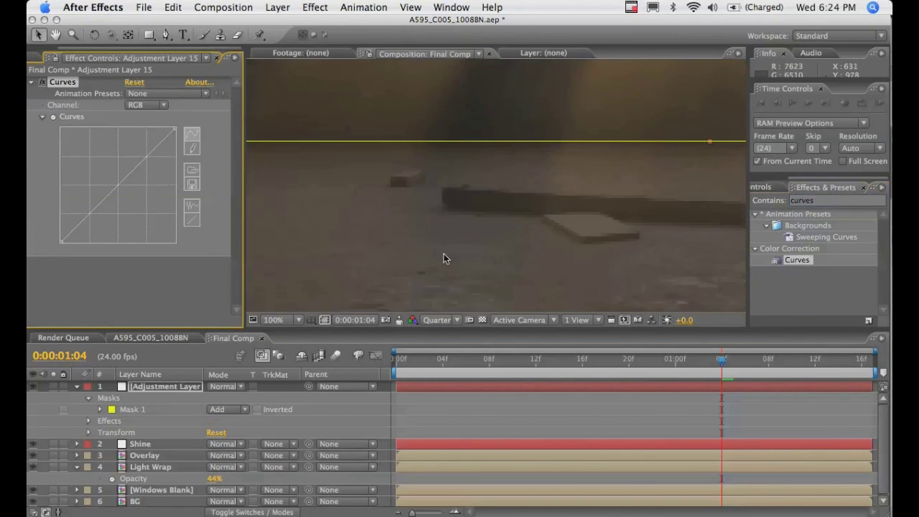
drag(444, 258, 484, 170)
click(147, 104)
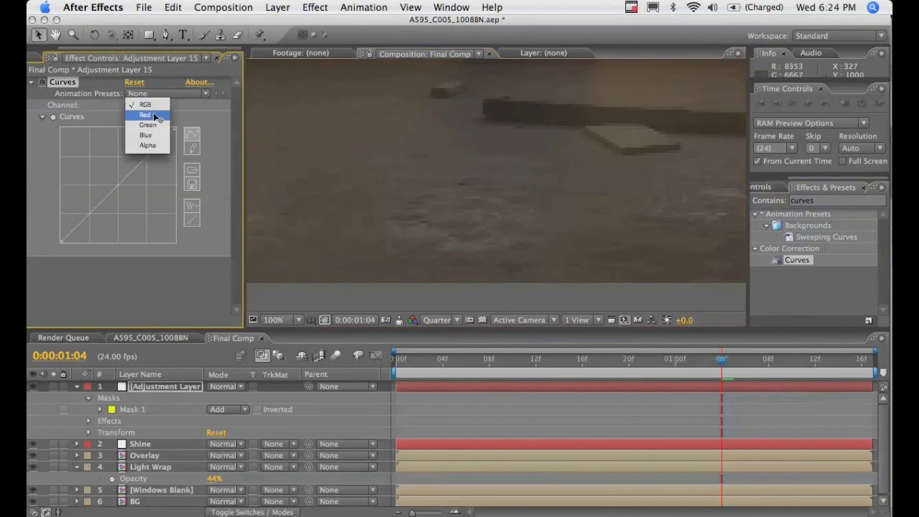
click(144, 116)
mouse_move(119, 183)
mouse_down()
mouse_move(126, 175)
mouse_move(117, 184)
mouse_up()
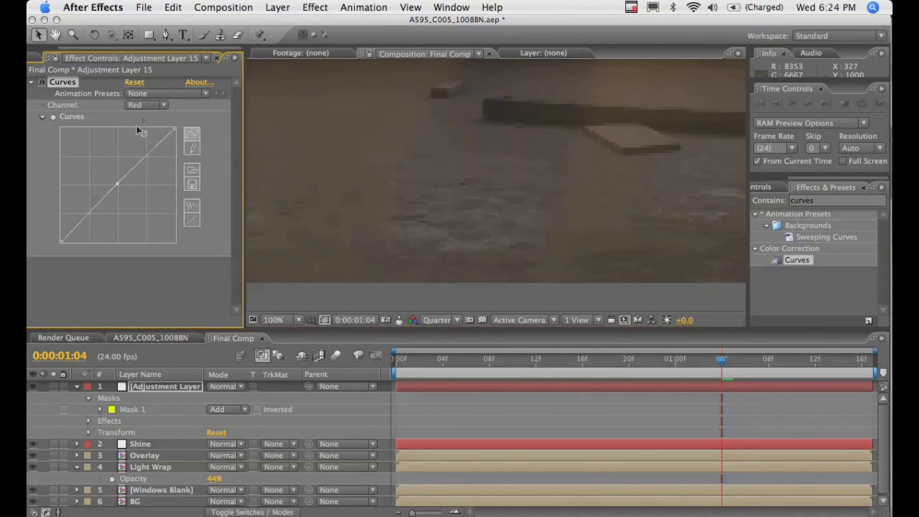
drag(115, 186, 90, 213)
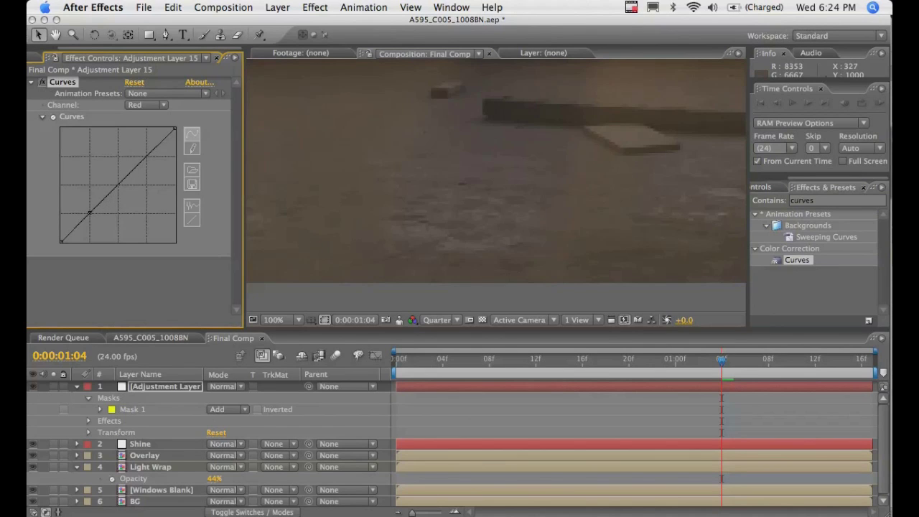
Step: Pull the midpoint of the Blue curve slightly below the diagonal to warm the purplish floor
click(163, 105)
click(147, 125)
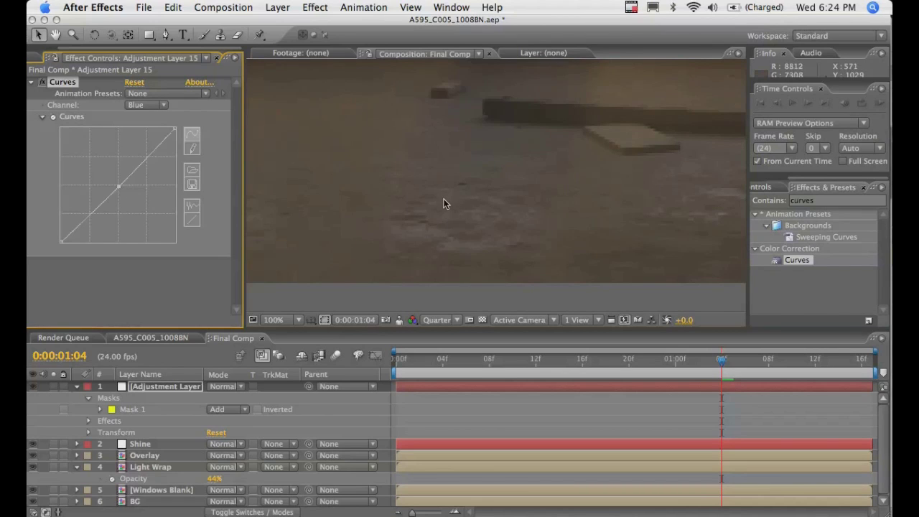
key(comma)
drag(456, 180, 405, 242)
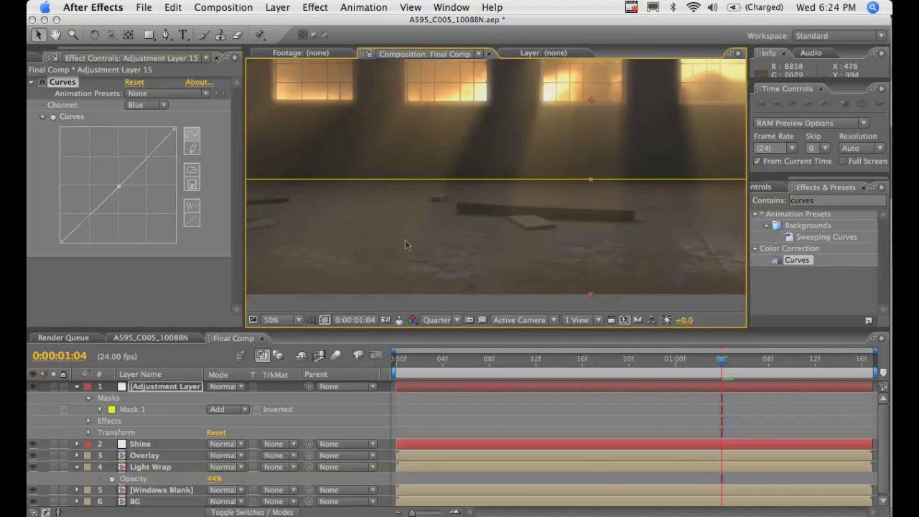
click(82, 285)
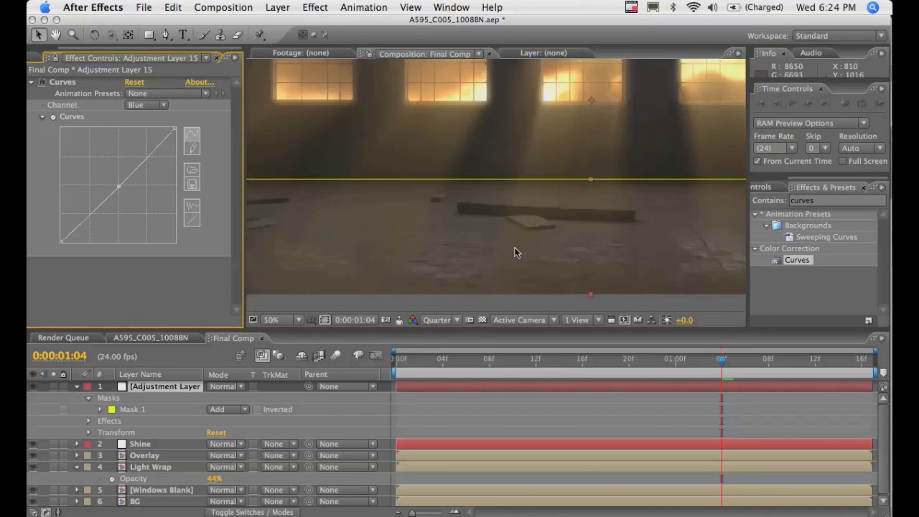
drag(495, 269, 552, 196)
scroll(552, 196, up, 3)
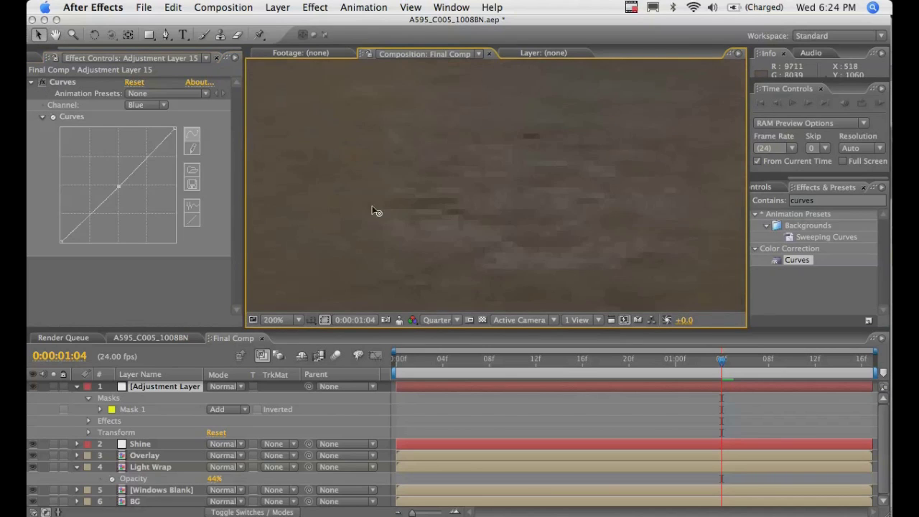
click(118, 184)
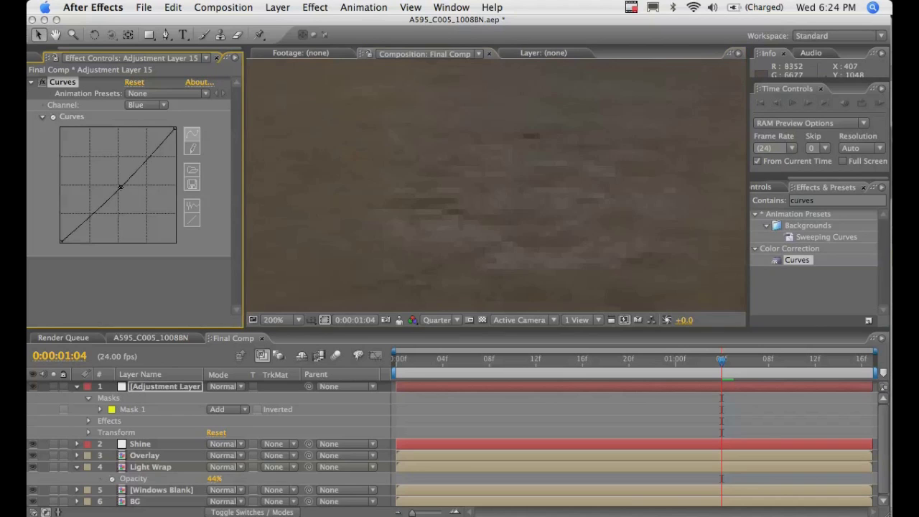
scroll(545, 212, down, 3)
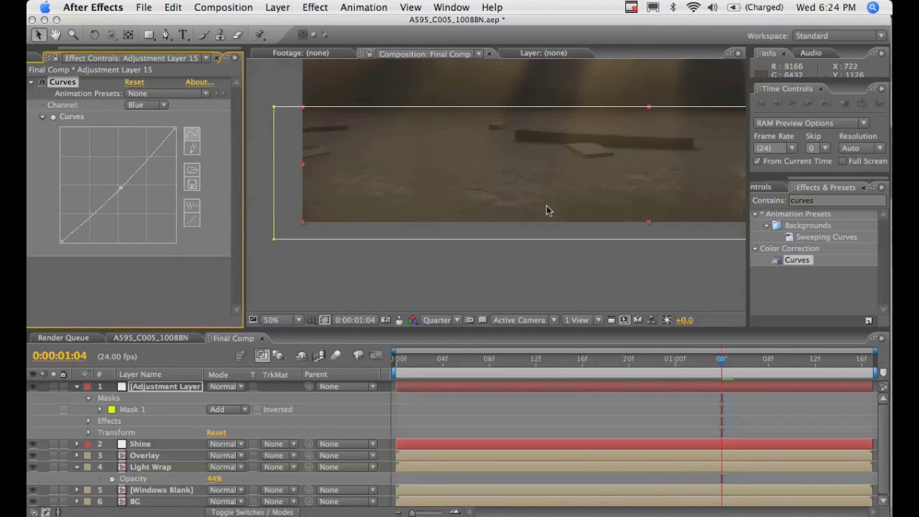
Step: Feather the floor mask on the adjustment layer by 35 pixels
click(45, 88)
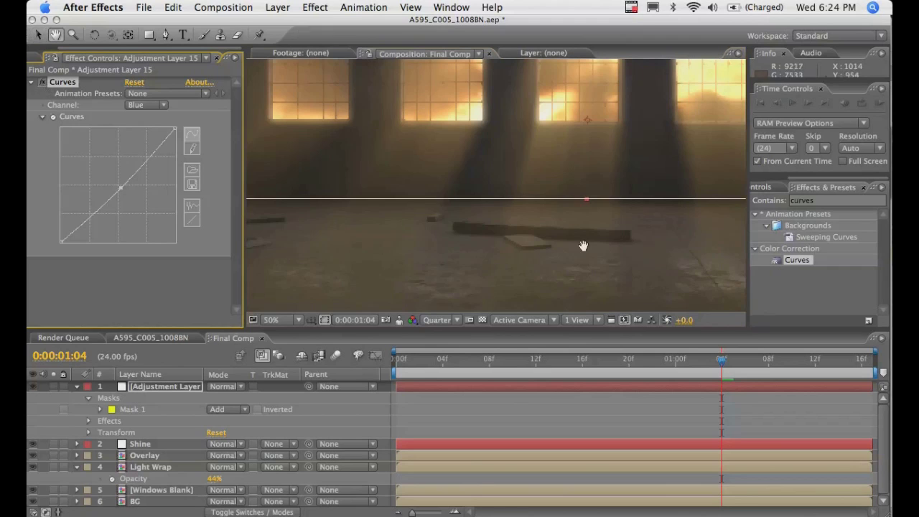
drag(581, 246, 532, 254)
key(f)
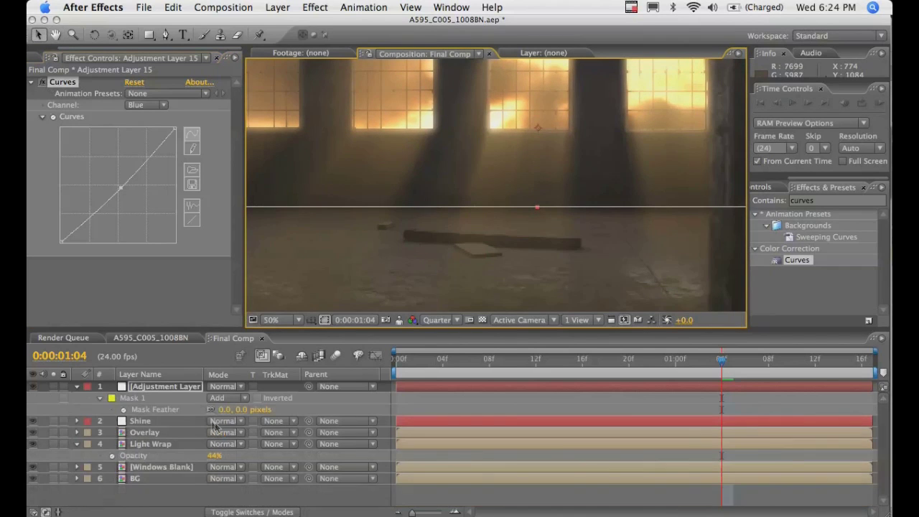
drag(265, 410, 267, 410)
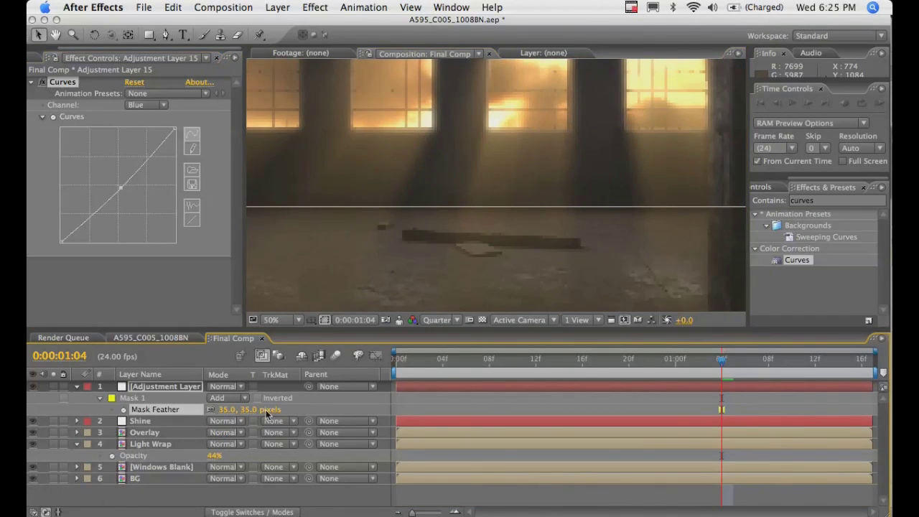
Step: Review the graded shot at several frames, select the Shine layer and return to 0:00:00:00
scroll(492, 235, down, 2)
drag(492, 235, 451, 268)
click(478, 359)
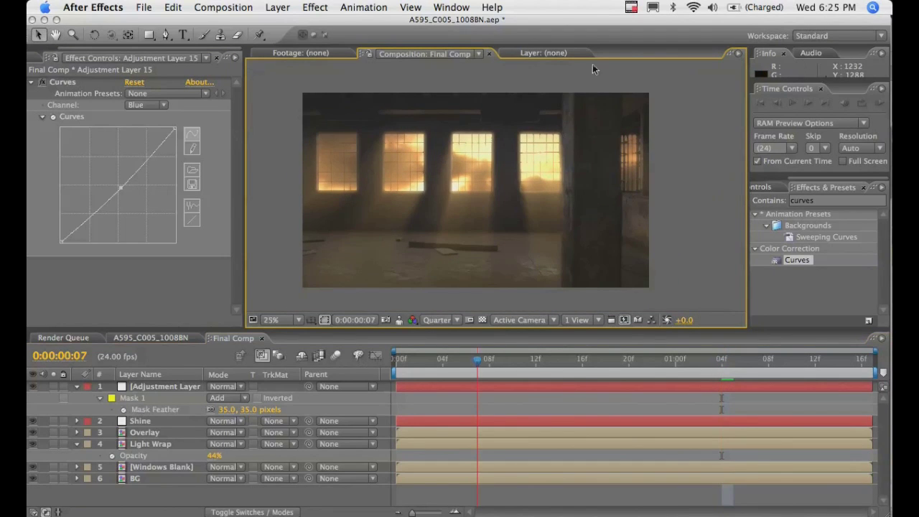
click(399, 359)
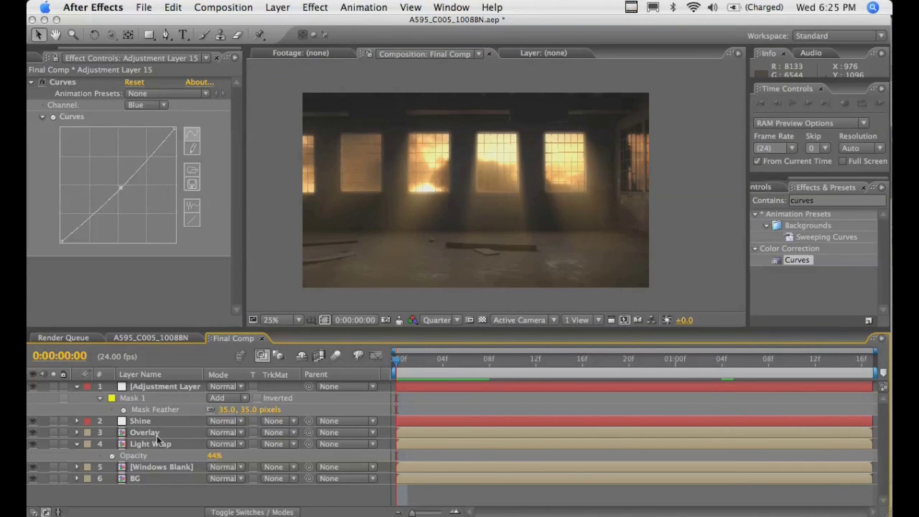
click(151, 447)
click(155, 467)
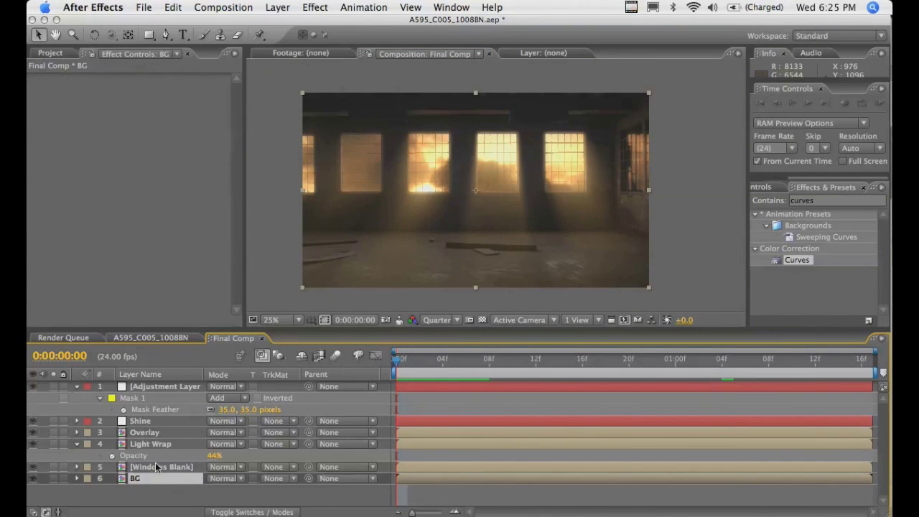
click(148, 422)
click(445, 363)
drag(446, 366, 399, 363)
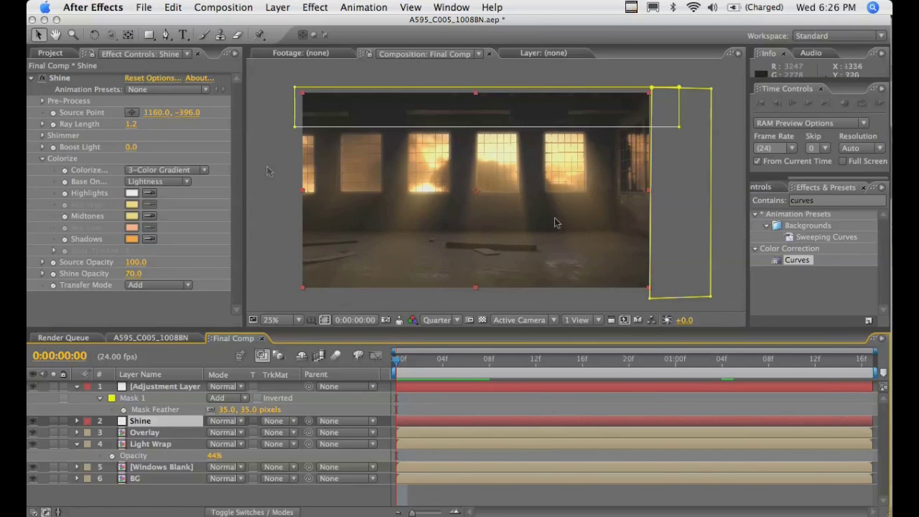
Step: Animate Shine's Source Point with a keyframe at 0:00:00:00 and another at 0:00:01:16 set to about 1352, -404
key(comma)
key(comma)
key(comma)
key(period)
key(period)
key(period)
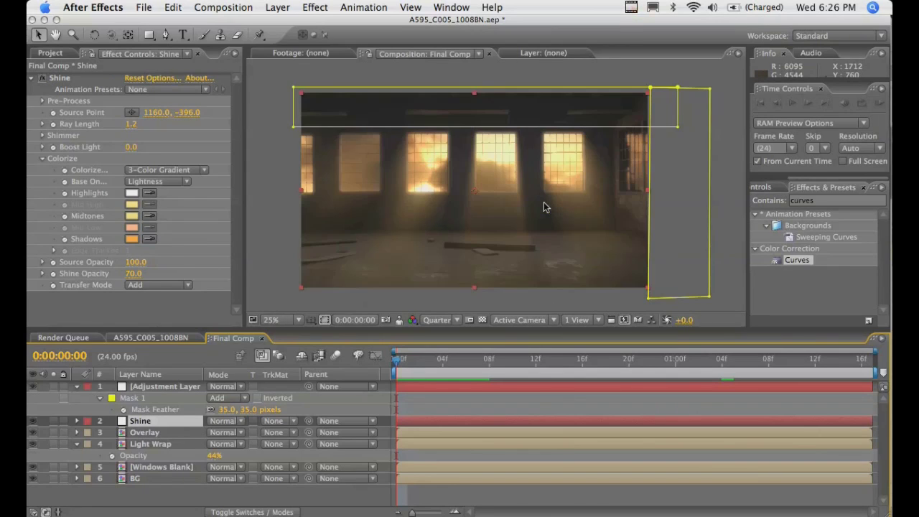
click(53, 113)
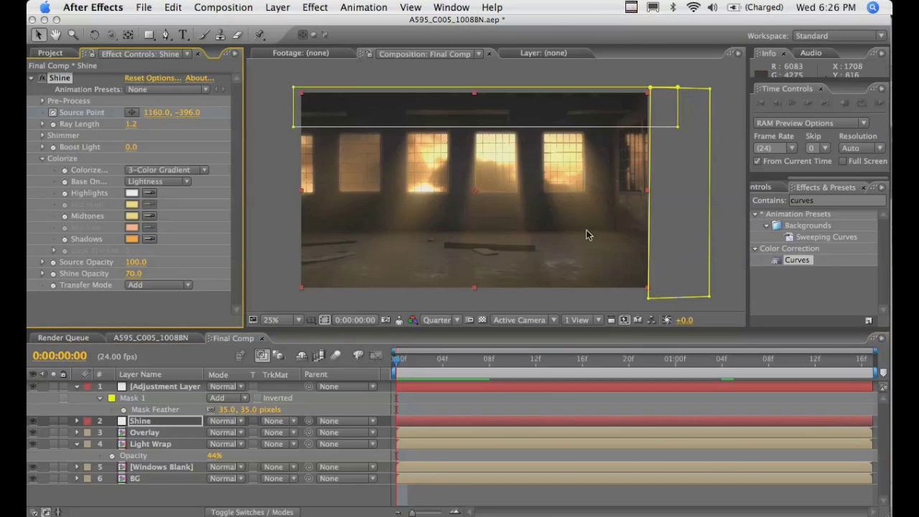
click(507, 201)
scroll(486, 208, down, 1)
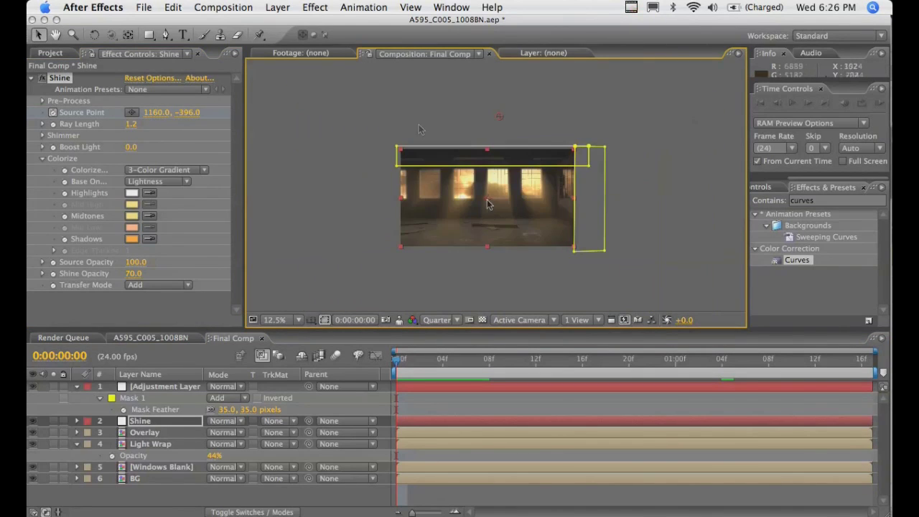
click(861, 363)
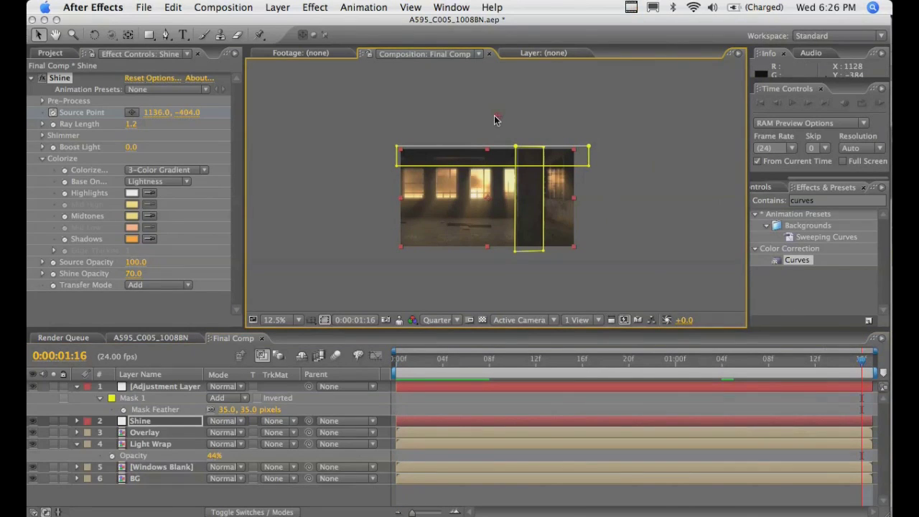
drag(494, 119, 511, 123)
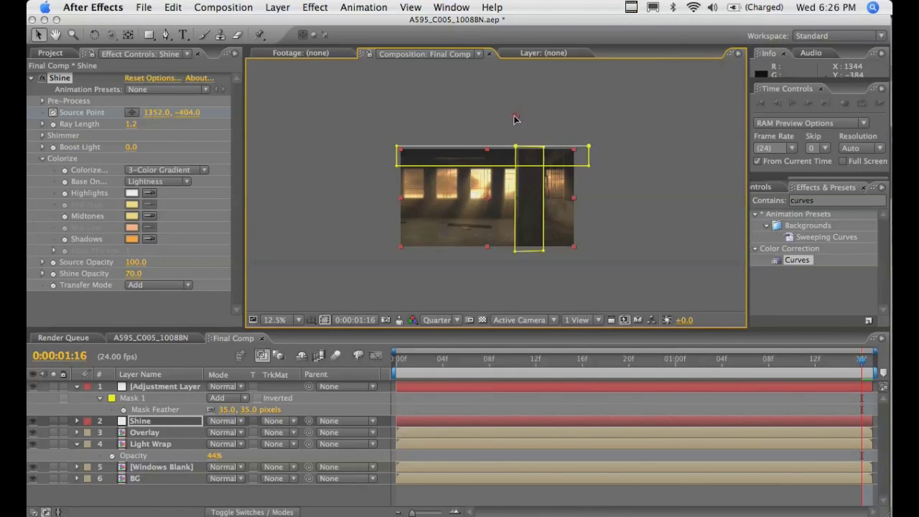
Step: Check the animated rays at frames spread between 0:00:01:15 and the start of the comp
drag(863, 359, 851, 359)
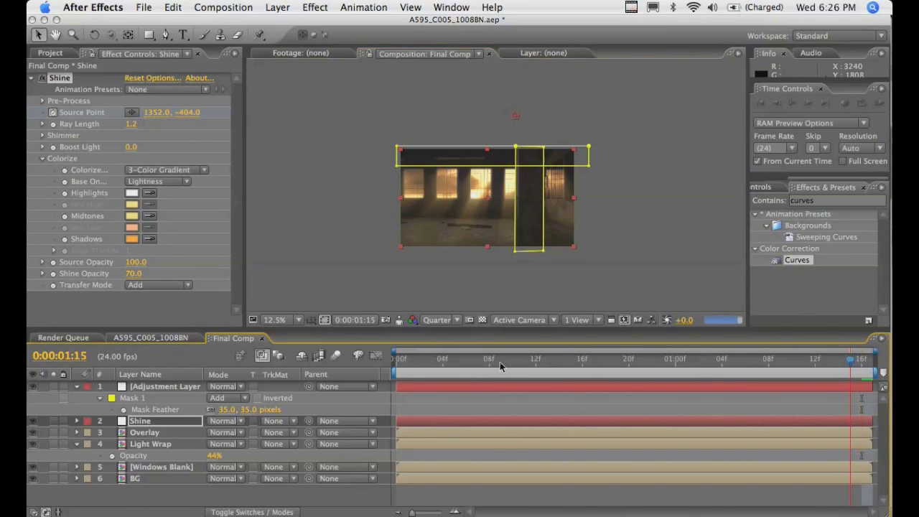
click(500, 362)
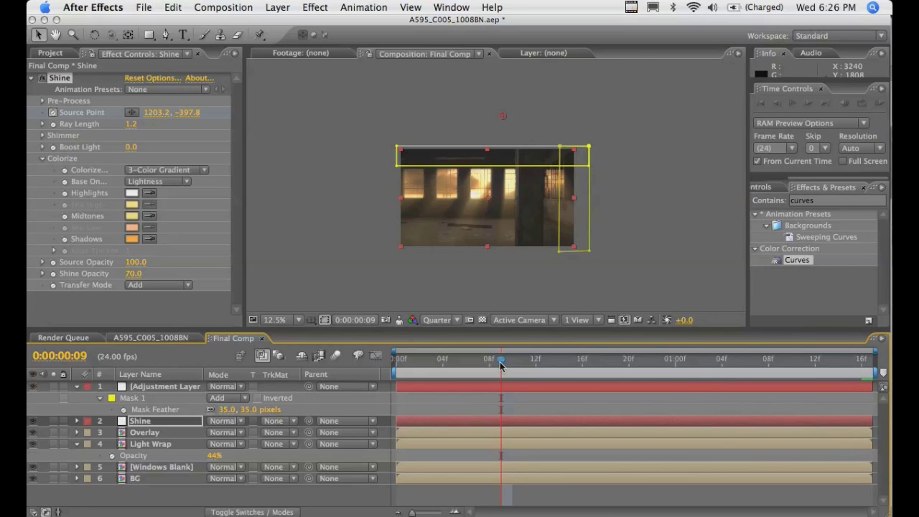
click(444, 362)
click(407, 362)
click(524, 362)
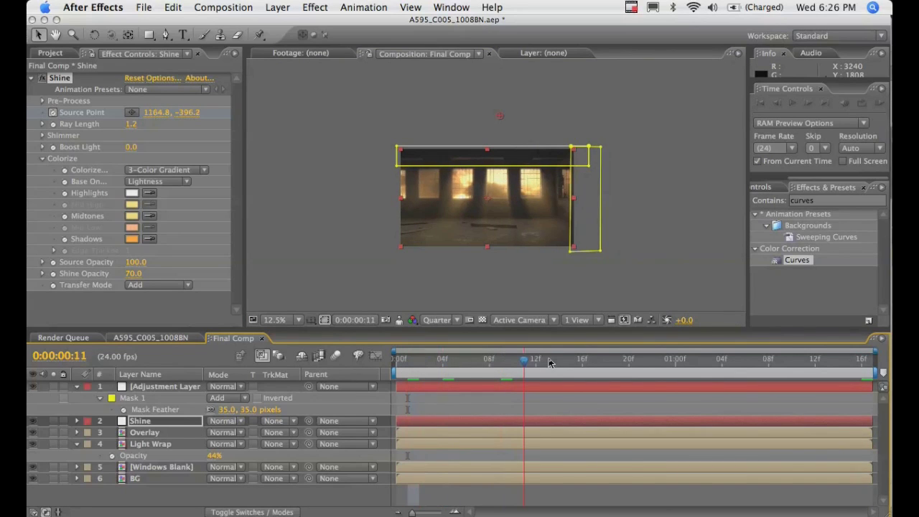
click(593, 362)
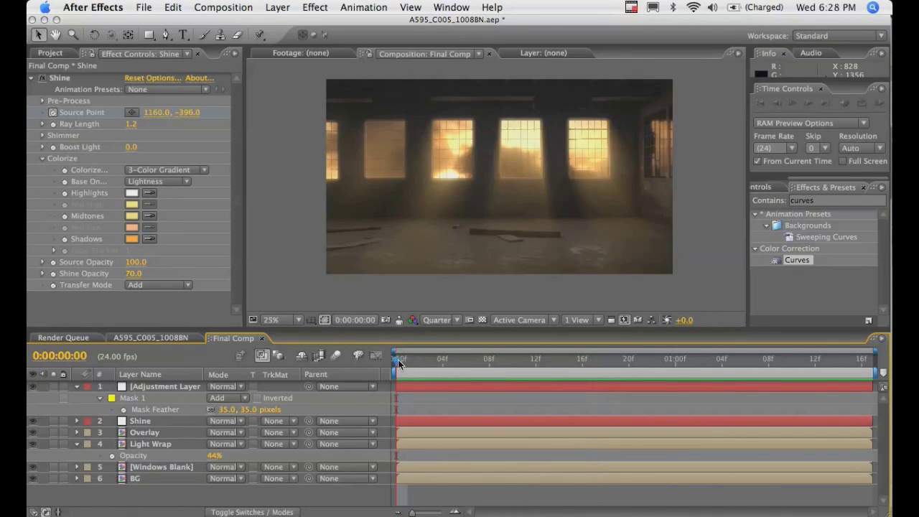
Step: Play the preview from the start, inspect the rays around 0:00:00:19 to 0:00:00:21, and return to the first frame
key(space)
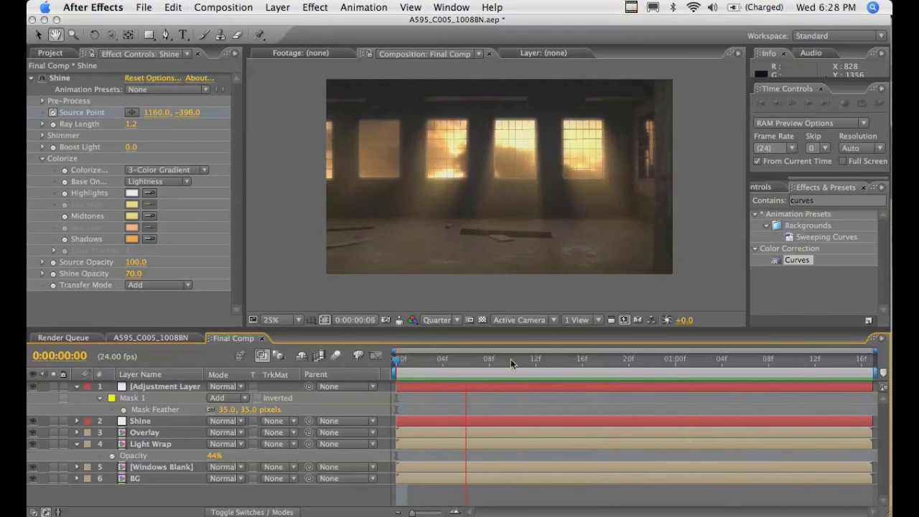
click(602, 361)
drag(611, 361, 616, 362)
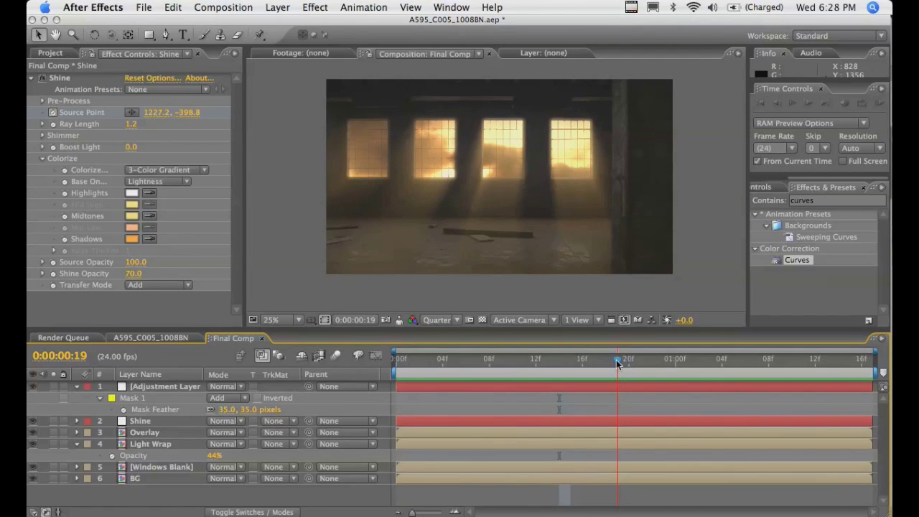
drag(618, 363, 645, 379)
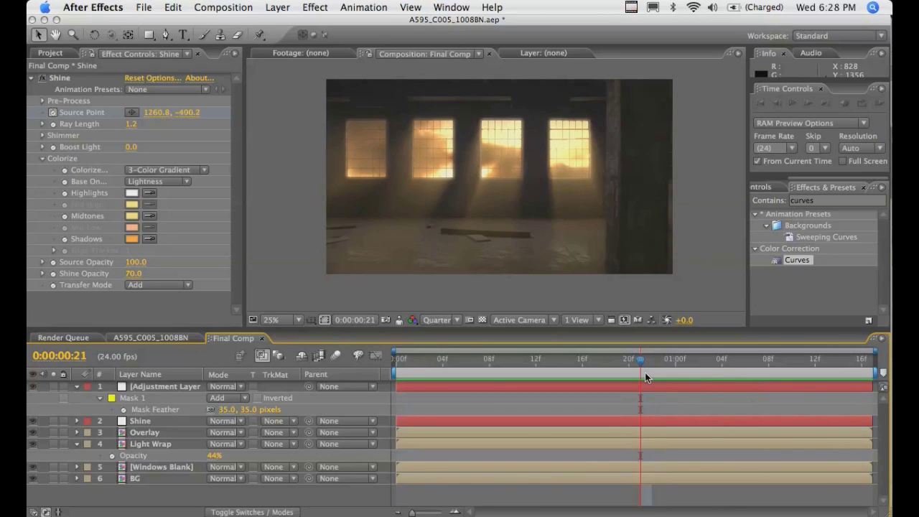
drag(639, 366, 397, 366)
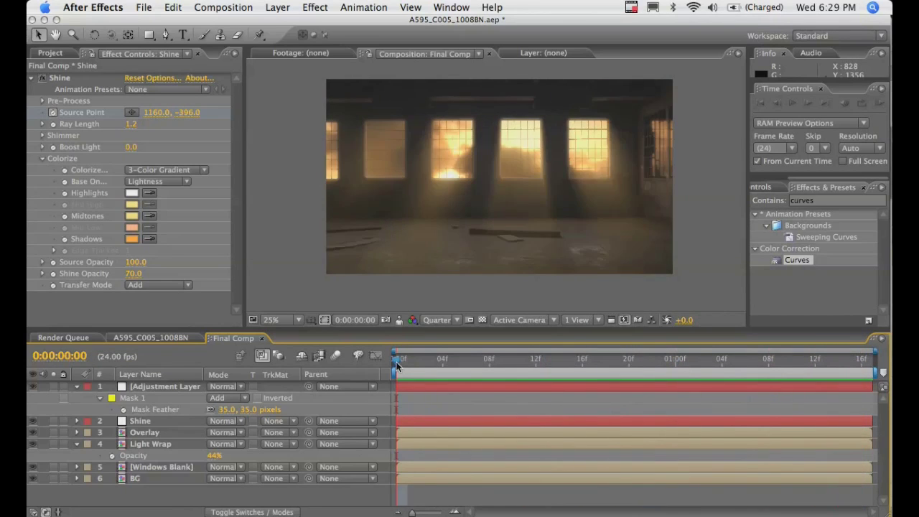